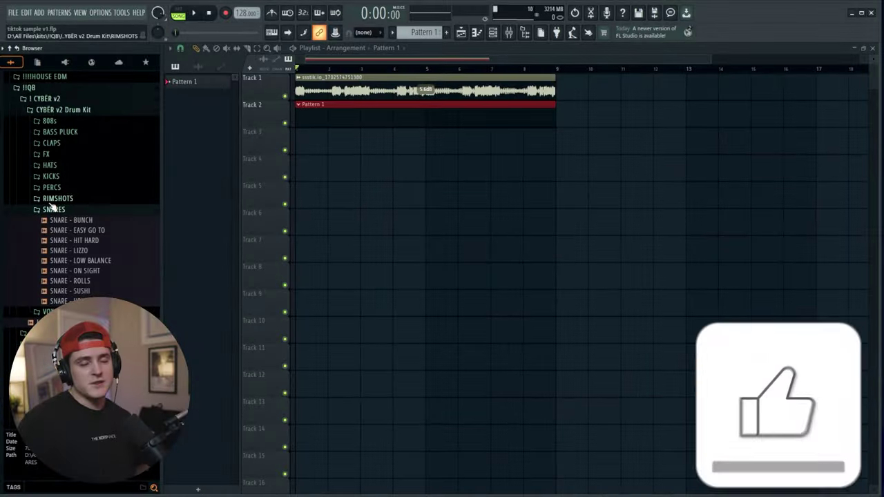
Step: Open the channel rack and inspect the Kontakt and EZdrummer 3 instruments, closing each plugin window again
key("F6")
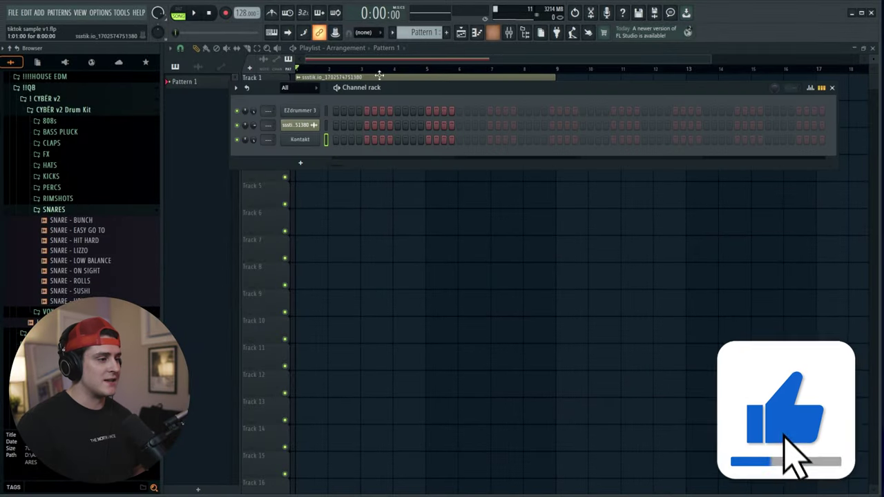
left_click(291, 140)
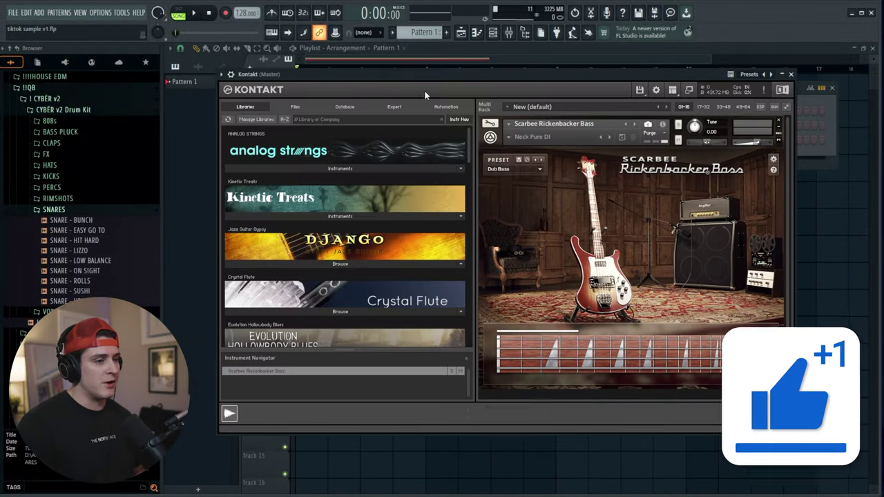
left_click(788, 74)
left_click(299, 110)
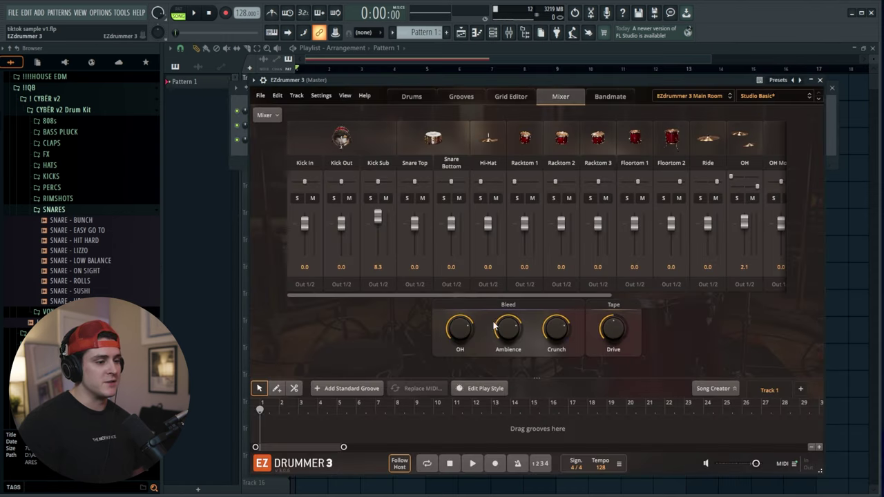
left_click(821, 81)
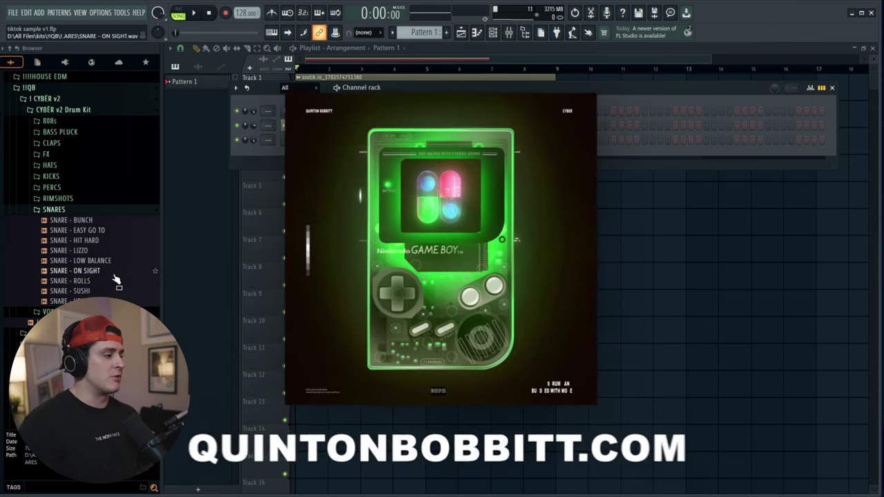
Step: Audition snares in the CYBER v2 Drum Kit and load SNARE - LOW BALANCE as a new channel
left_click(126, 271)
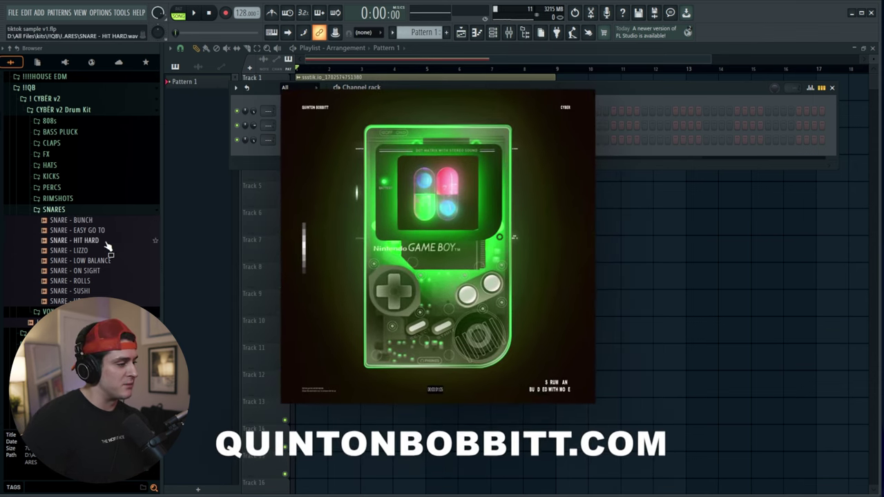
left_click(65, 281)
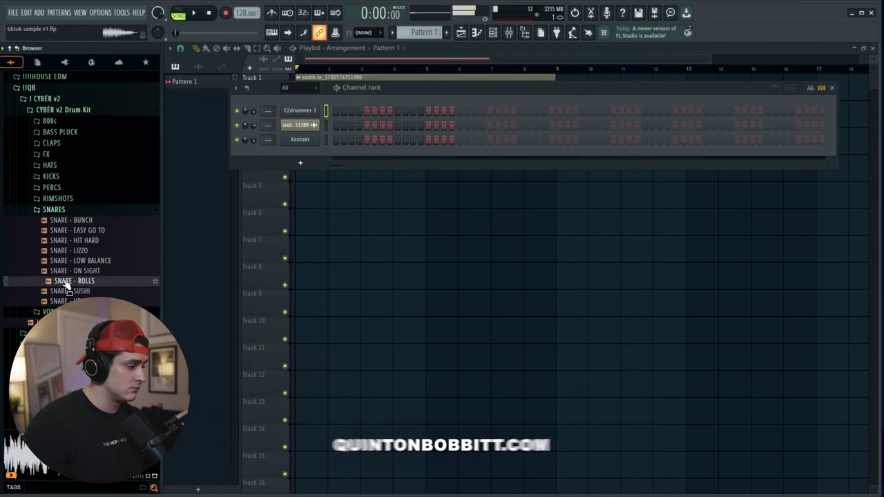
left_click(62, 261)
left_click_drag(261, 157, 263, 159)
key("space")
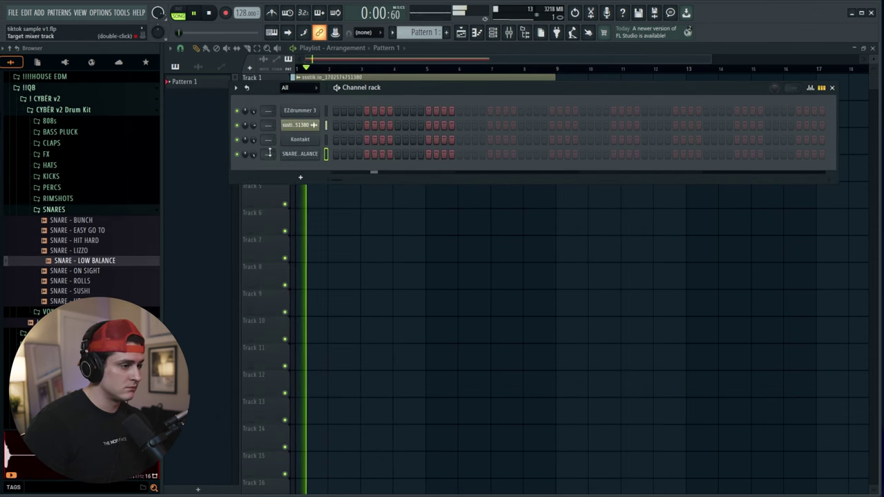
key("space")
Step: Audition more snares from the kit and add SNARE - ON SIGHT as a new channel, playing the song
left_click(82, 281)
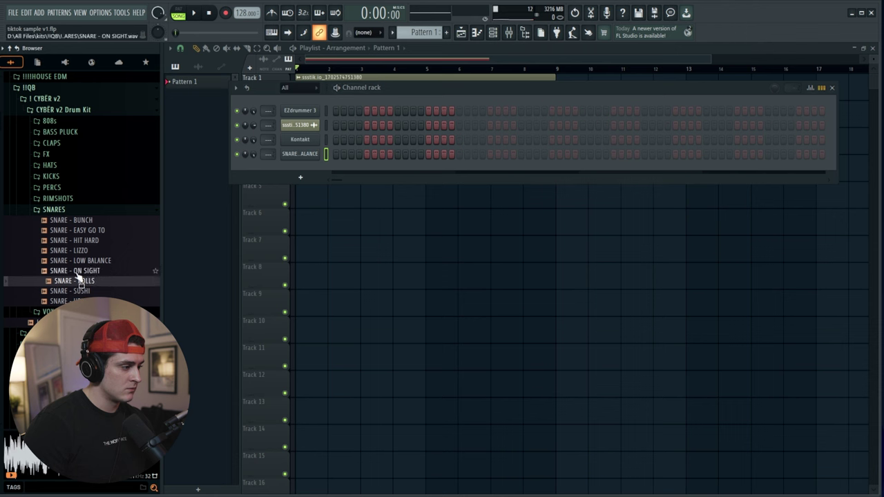
left_click(77, 271)
left_click(75, 261)
left_click(68, 251)
left_click(69, 242)
left_click(64, 273)
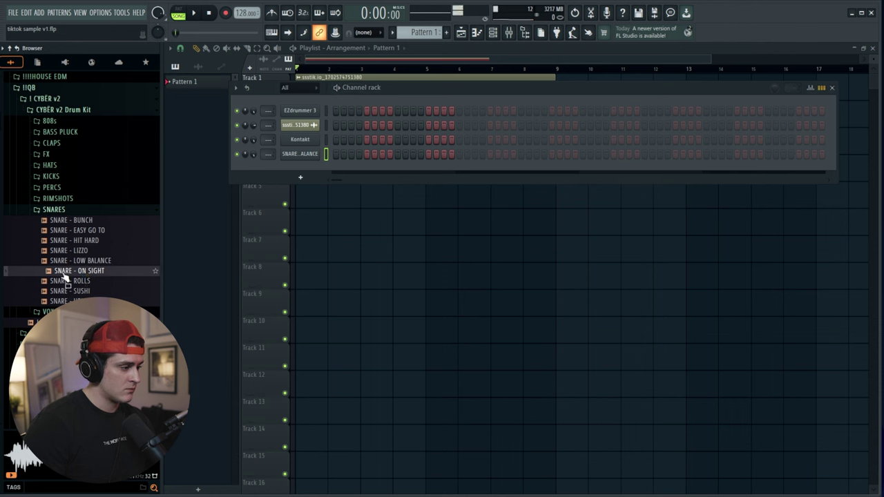
left_click_drag(272, 177, 273, 177)
key("space")
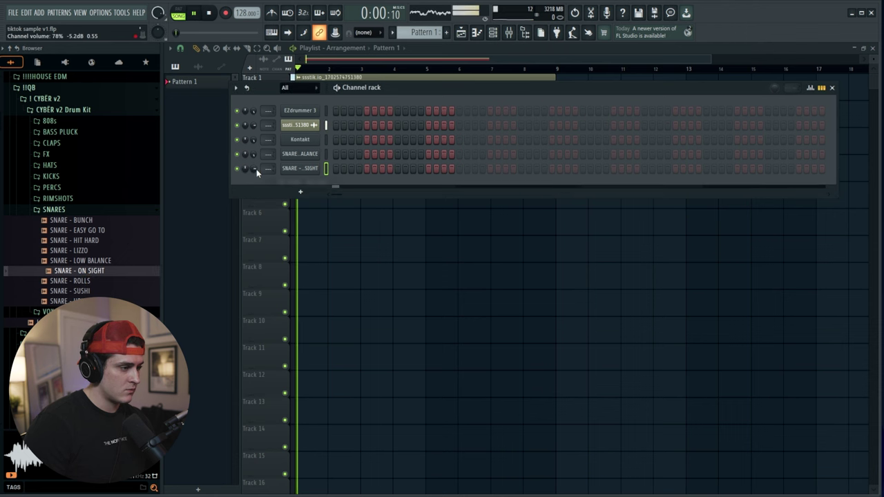
Step: Place a hit on step 11 of the SNARE - ON SIGHT channel and on step 13 of SNARE - LOW BALANCE
left_click(413, 167)
left_click(428, 153)
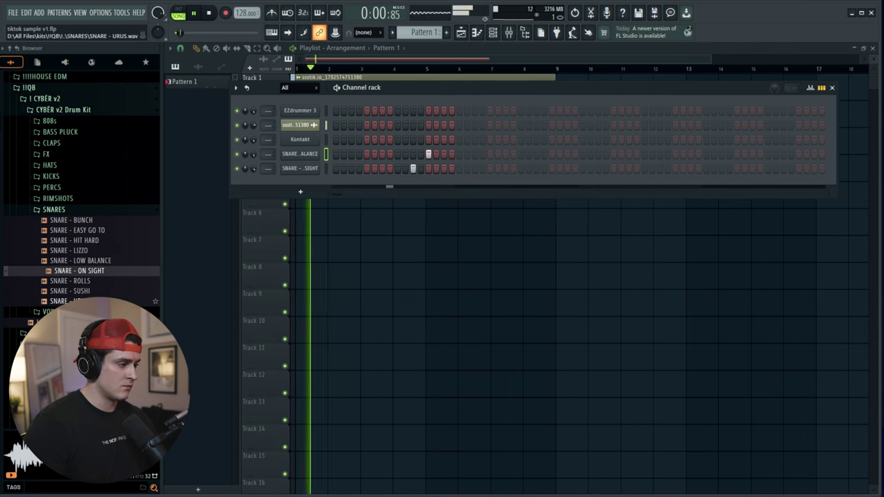
key("space")
Step: Replace the SNARE - LOW BALANCE sample with SNARE - URUS, and add hits on its step 41 and SNARE - ON SIGHT's step 39
left_click(70, 300)
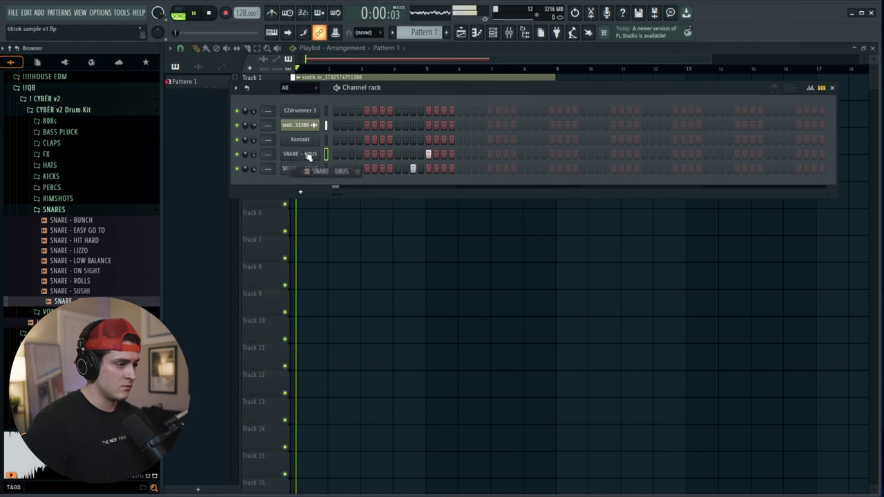
left_click_drag(253, 157, 253, 170)
left_click(643, 155)
left_click(628, 169)
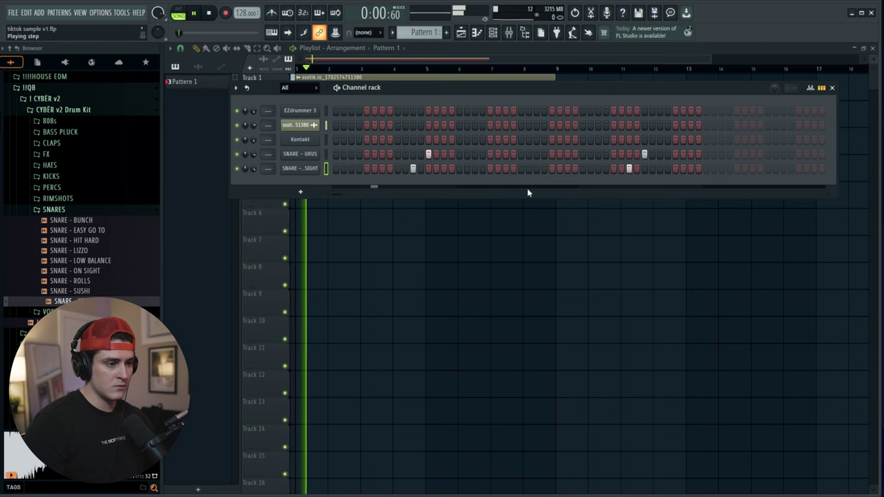
key("space")
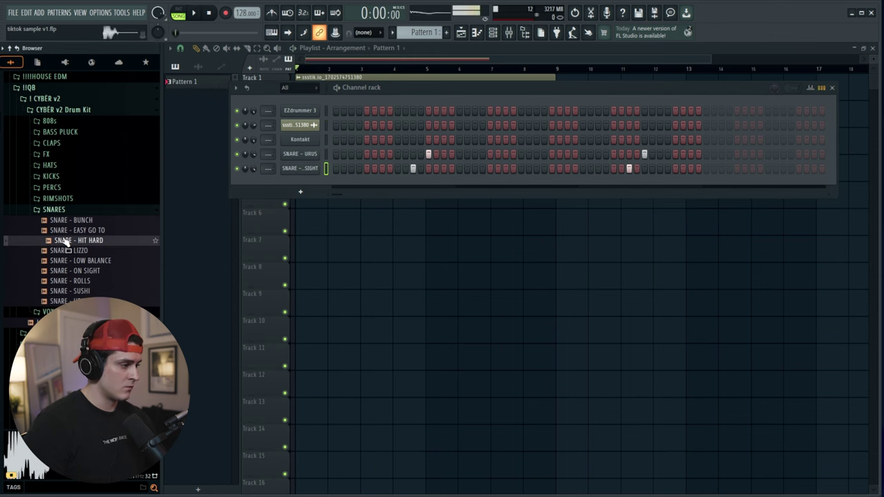
Step: Load SNARE - EASY GO TO as a new channel and place a hit on step 19
left_click_drag(60, 237, 274, 178)
key("space")
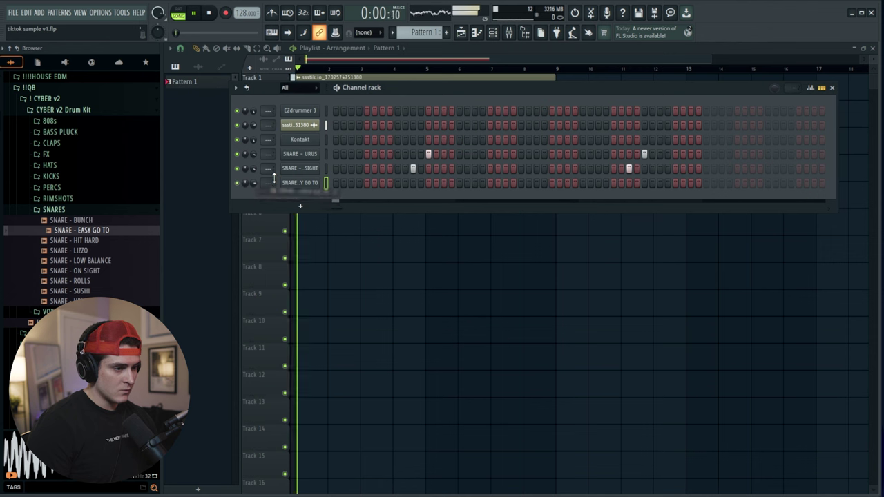
left_click(473, 184)
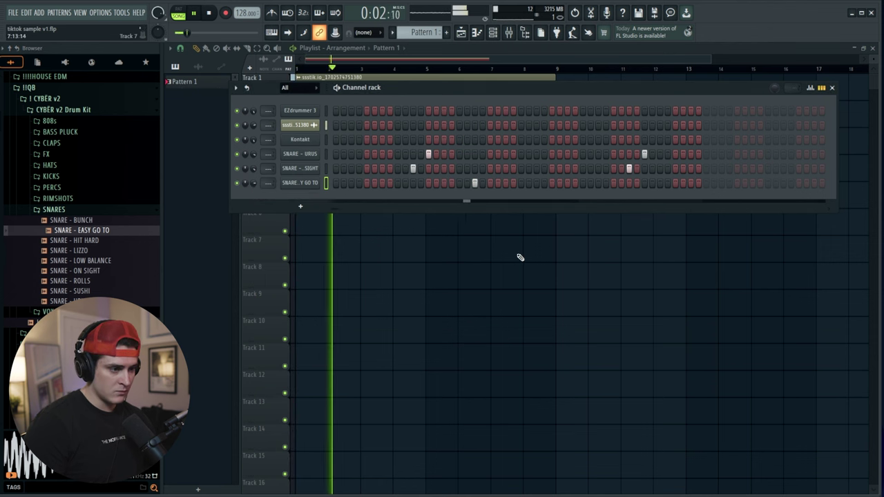
left_click(567, 170)
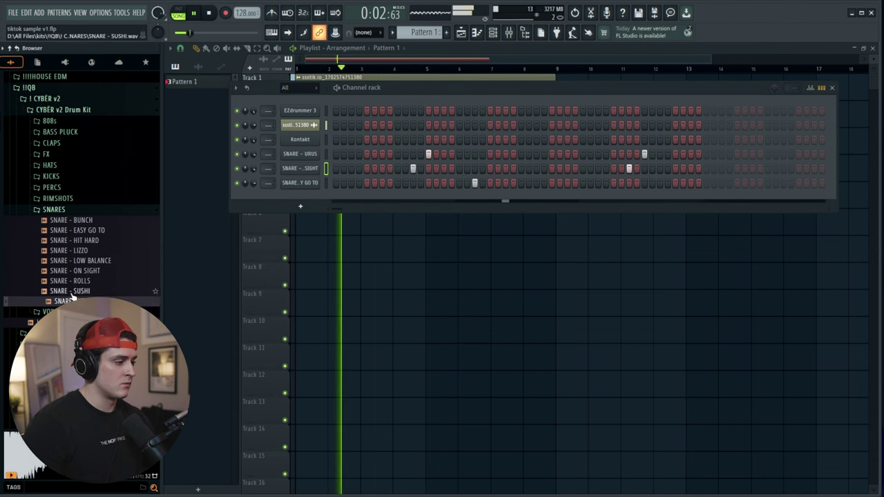
Step: Add a SNARE - SUSHI channel with a hit on step 47, and place SNARE - EASY GO TO hits on steps 20, 27 and 51
left_click(72, 293)
left_click_drag(71, 296, 297, 197)
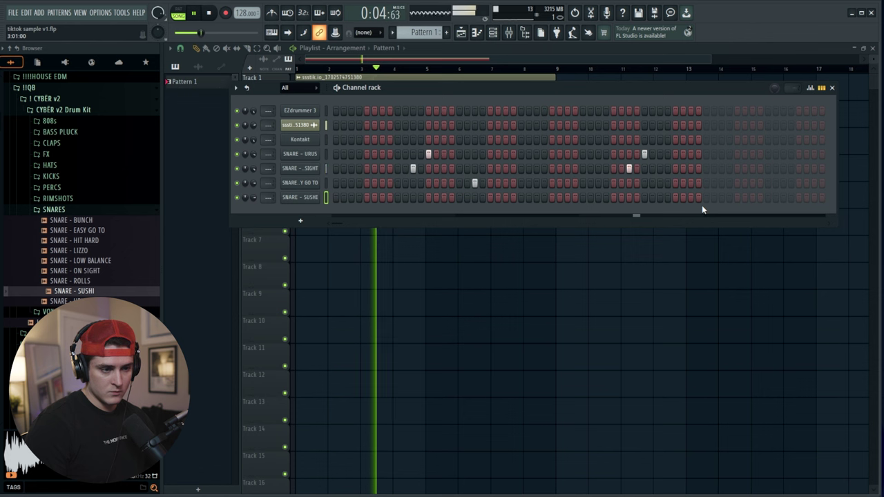
left_click(723, 184)
left_click(482, 183)
left_click_drag(245, 183, 245, 173)
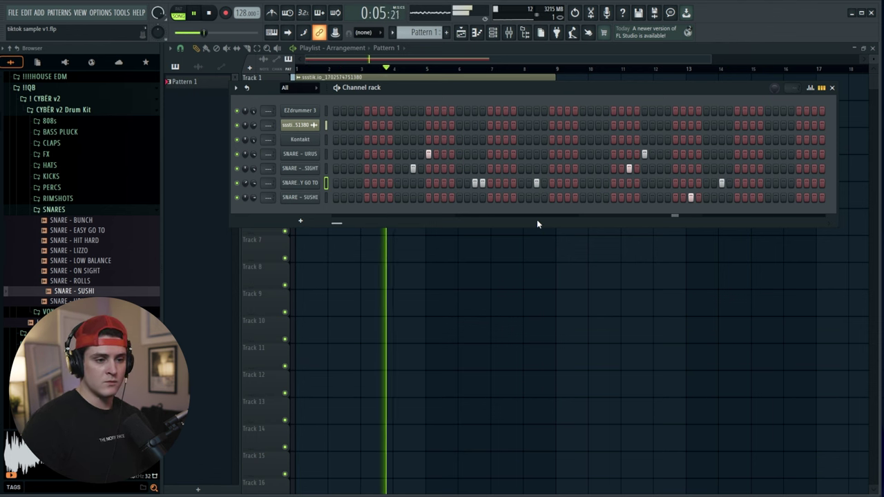
Step: Duplicate the four-bar note patterns of all four snare channels into bars 5 to 8 in the piano roll
right_click(302, 154)
left_click(345, 154)
scroll(442, 172, "up", 3)
left_click_drag(533, 69, 192, 54)
left_click(191, 48)
left_click(190, 49)
key("ctrl+b")
key("Up")
key("ctrl+b")
key("Up")
key("ctrl+b")
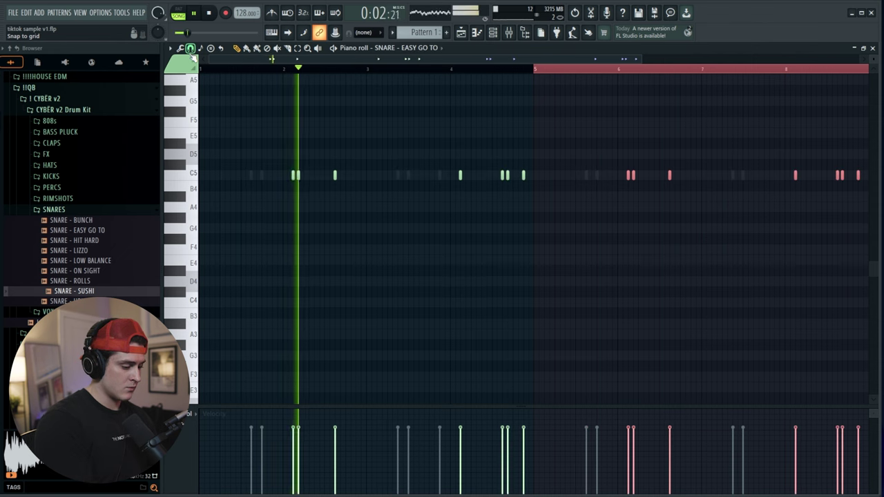
key("Up")
scroll(256, 72, "down", 2)
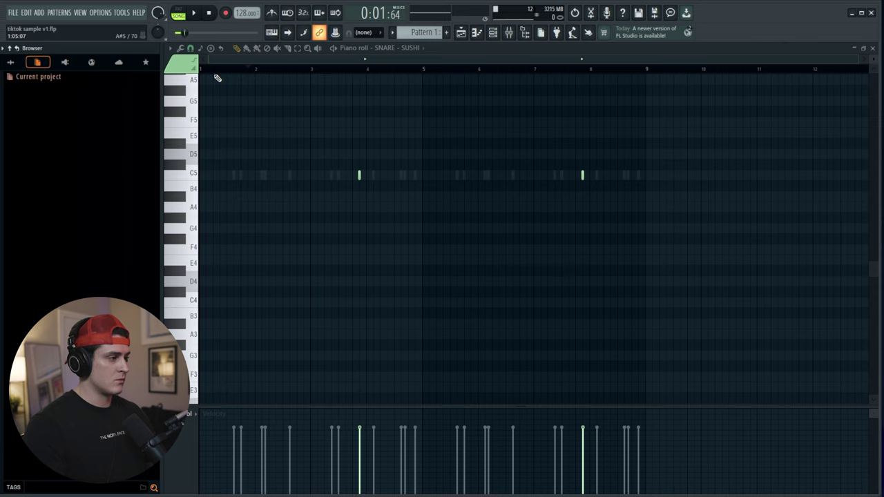
left_click_drag(218, 78, 150, 77)
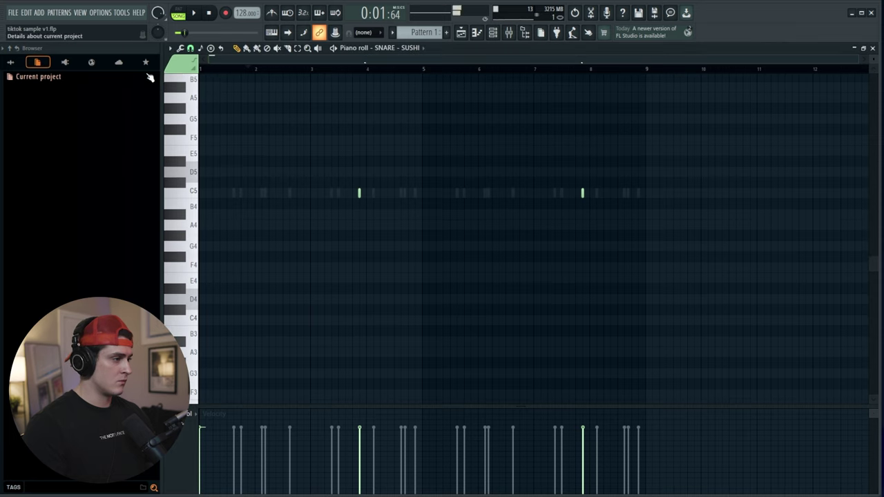
scroll(252, 96, "up", 3)
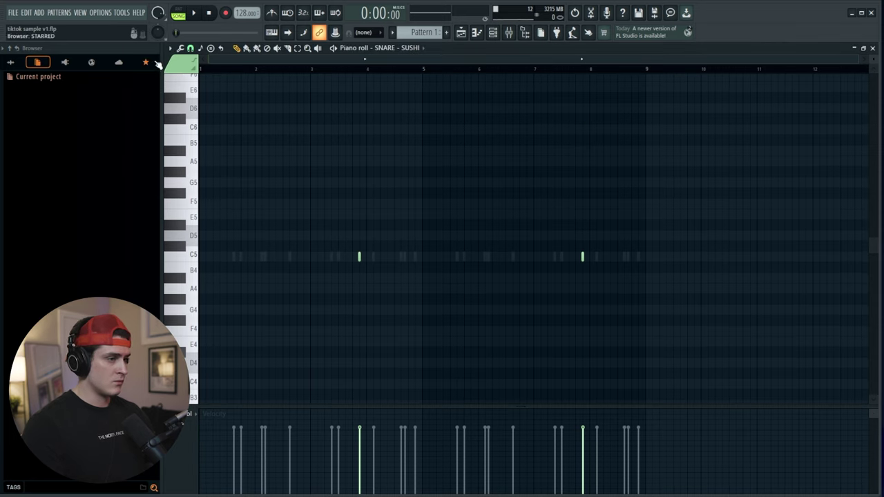
Step: Audition closed hats in the drum kit's HATS folder and load CLOSED HAT - REVERBERED as a new channel below the snares
left_click(492, 35)
left_click(10, 62)
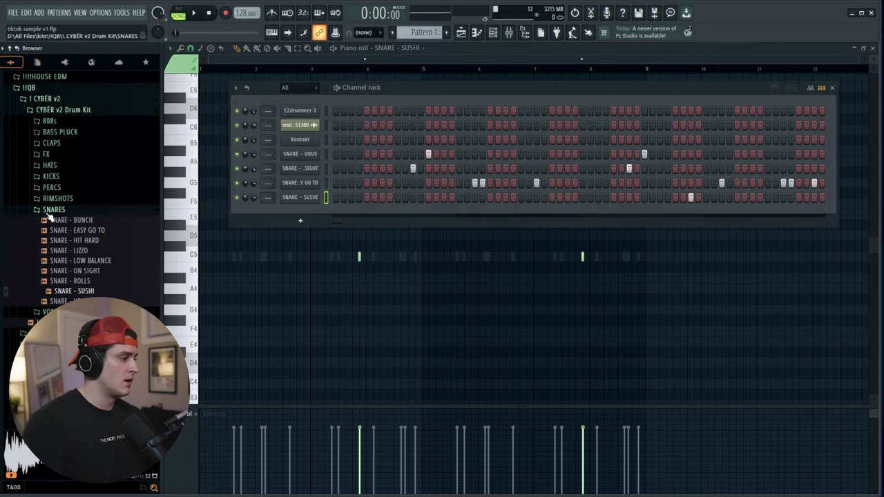
left_click(49, 210)
left_click(49, 165)
left_click(90, 177)
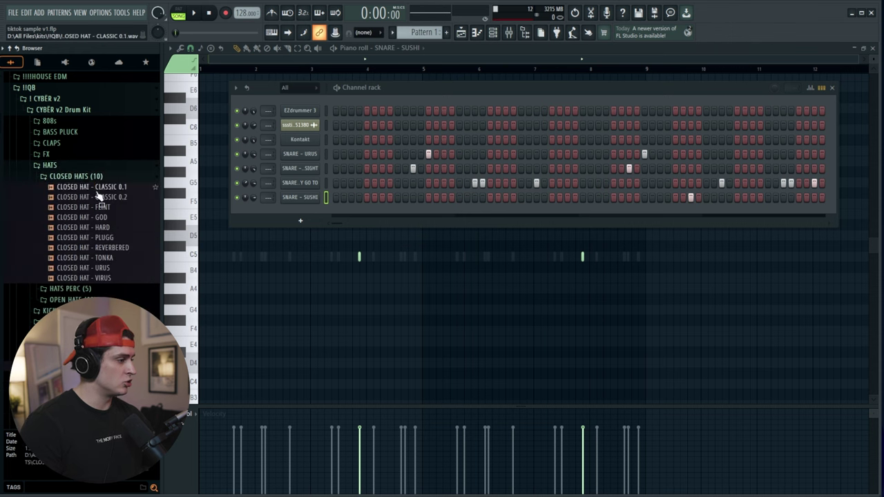
left_click(90, 227)
key("space")
left_click(83, 247)
left_click_drag(83, 256, 324, 211)
Step: Place closed hat hits on steps 1, 2, 3, 5 and 9
left_click(336, 212)
left_click(344, 212)
left_click(350, 212)
left_click(367, 212)
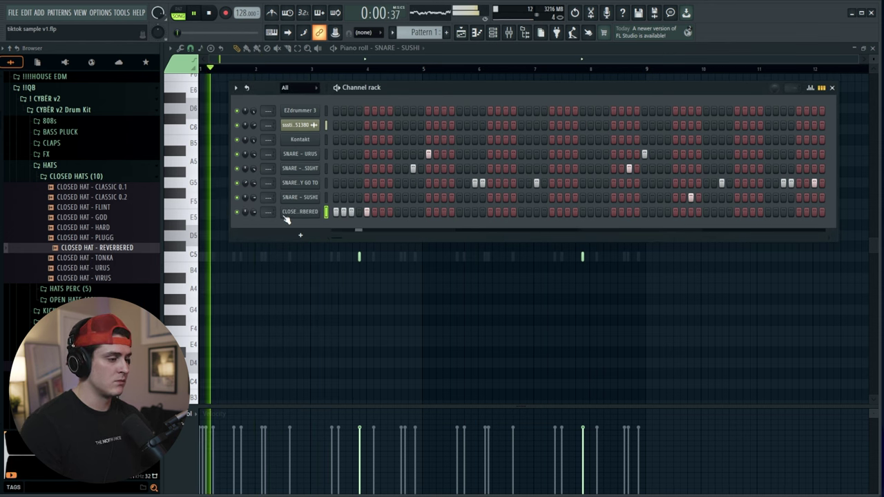
left_click(398, 212)
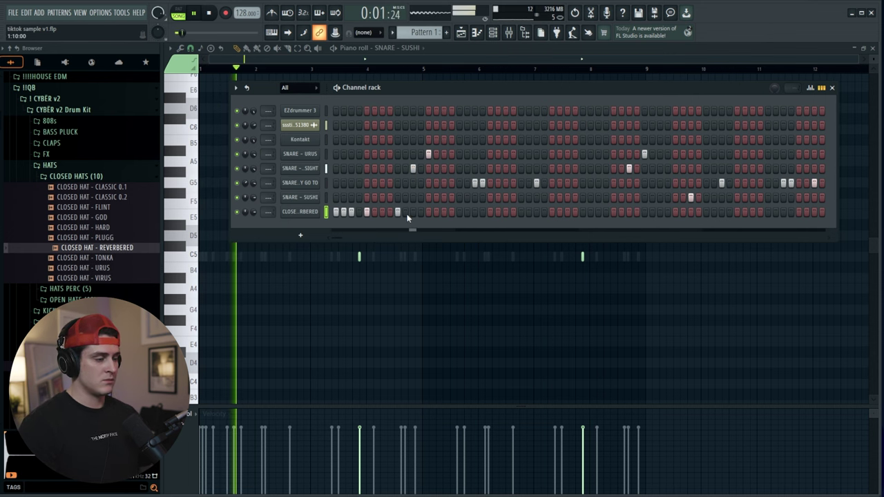
Step: Extend the closed hat rhythm with hits on steps 15, 17, 23, 29 to 31 and 33 to 35
key("space")
left_click(443, 212)
key("space")
left_click(458, 212)
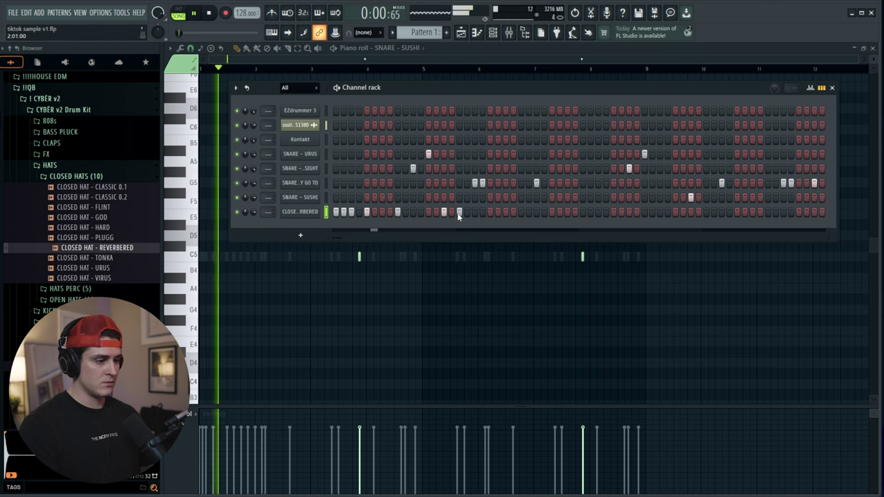
left_click(505, 212)
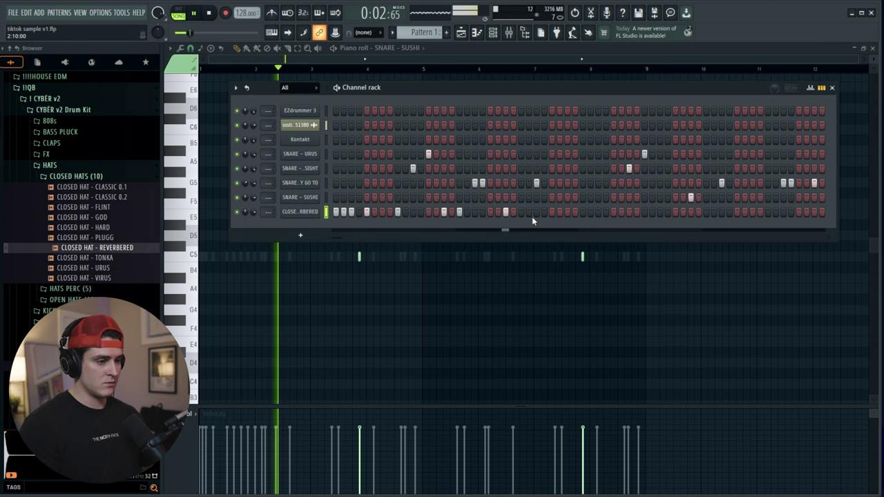
left_click(583, 212)
left_click(590, 212)
left_click(598, 212)
Step: In the closed hat's piano roll, remove the three bar-3 notes and duplicate the two-bar pattern into bars 3 and 4
right_click(289, 212)
left_click(332, 211)
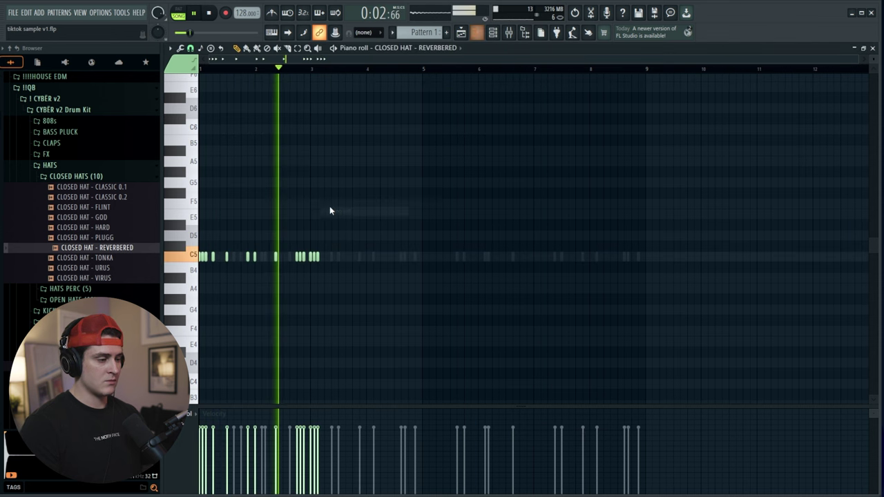
key("space")
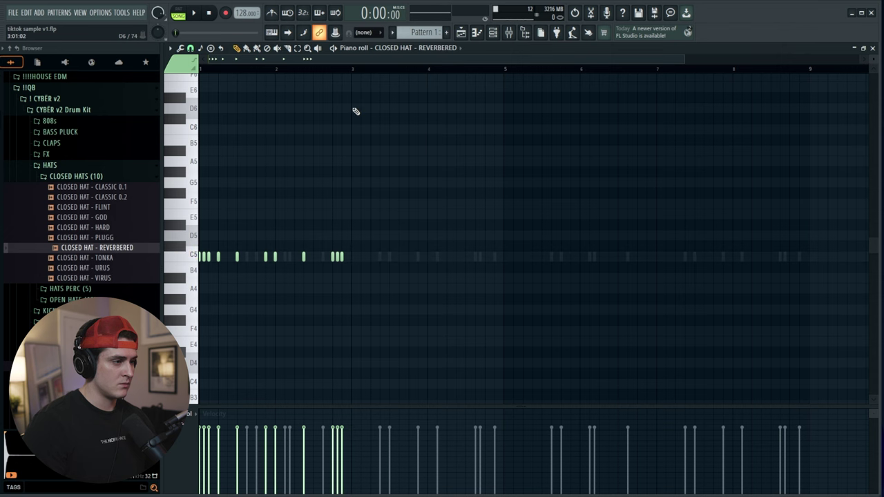
key("ctrl+a")
key("ctrl+b")
left_click(221, 71)
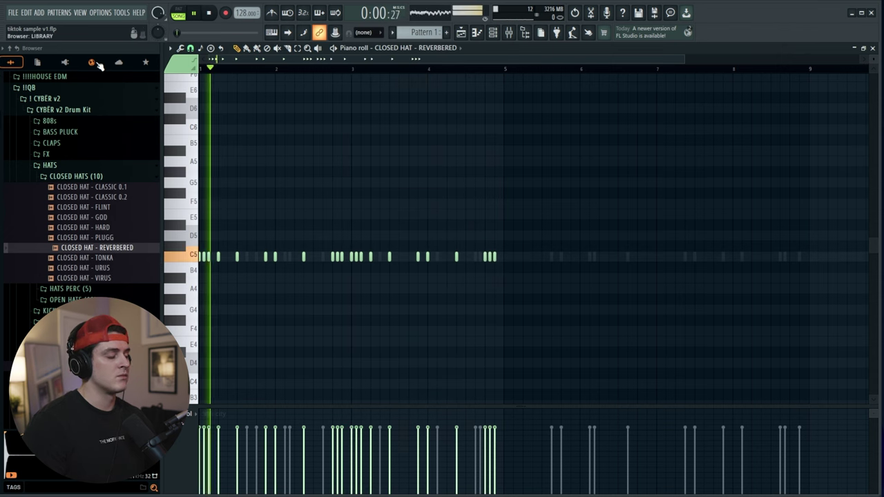
Step: Add a C5 note and a lower F#4 note to the closed hat pattern early in bar 4
key("F6")
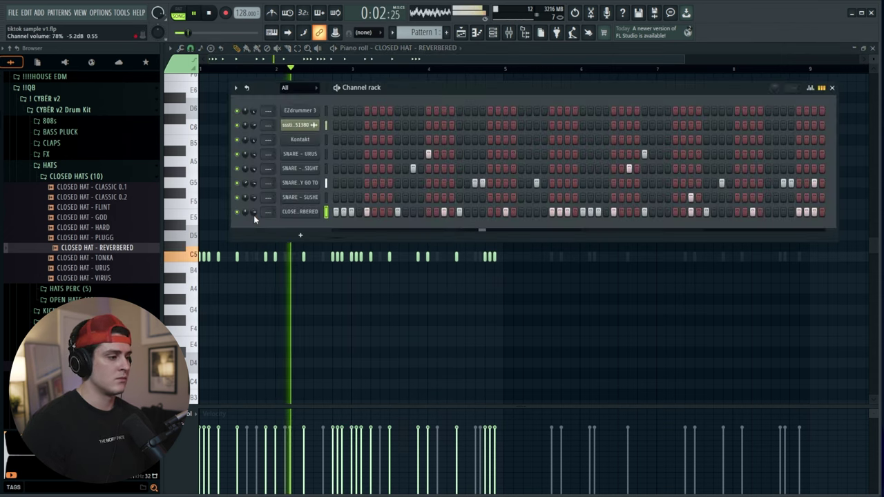
left_click(416, 48)
key("space")
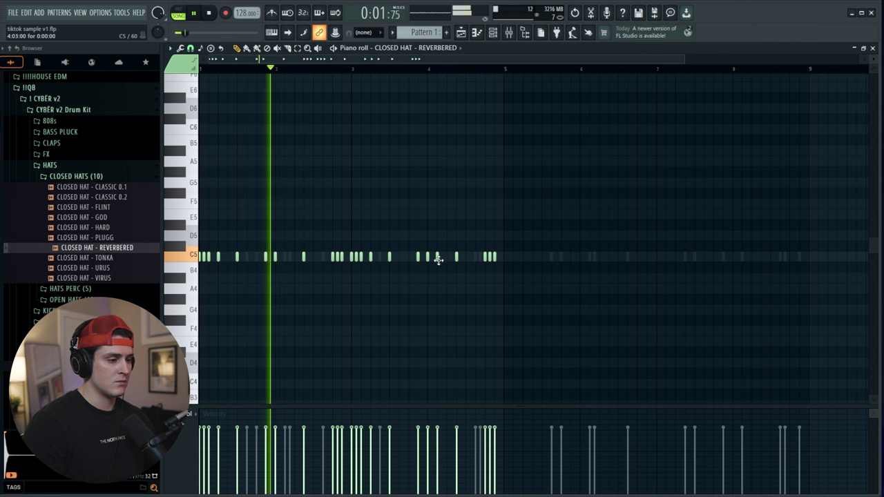
left_click(447, 320)
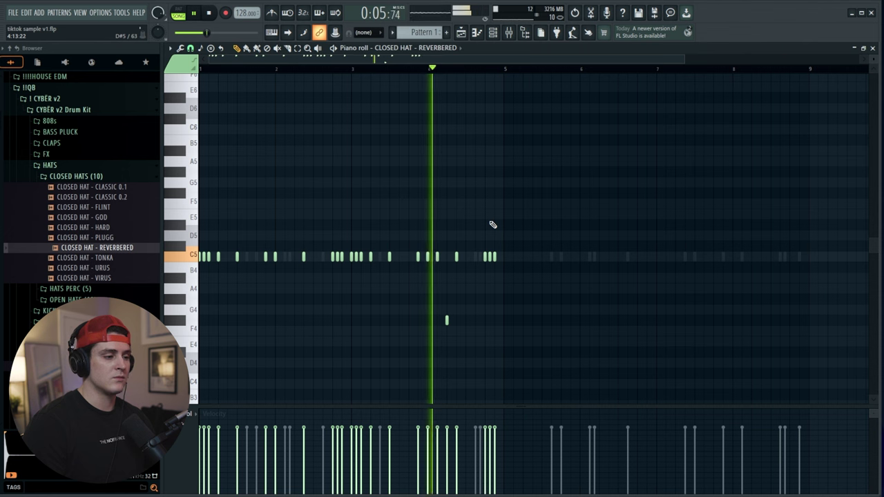
Step: Add an E4 note to the closed hat pattern in bar 4 and duplicate the four-bar pattern into bars 5 to 8
left_click(474, 341)
key("space")
key("ctrl+a")
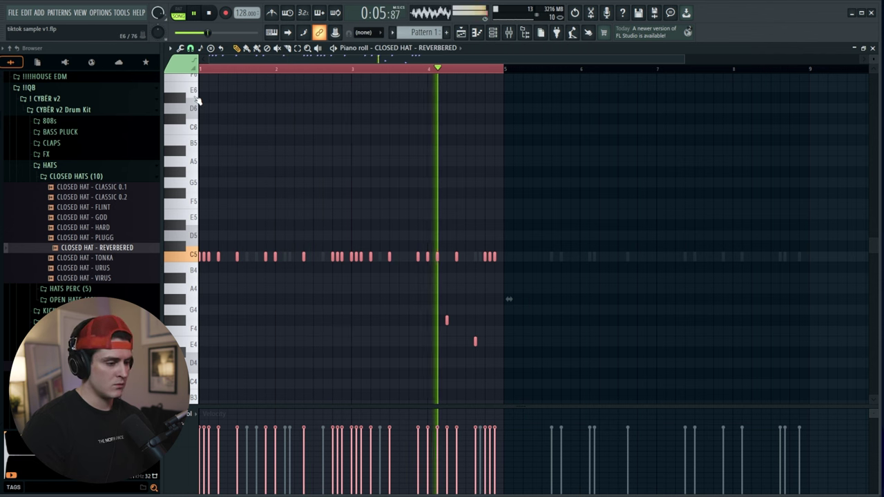
key("ctrl+b")
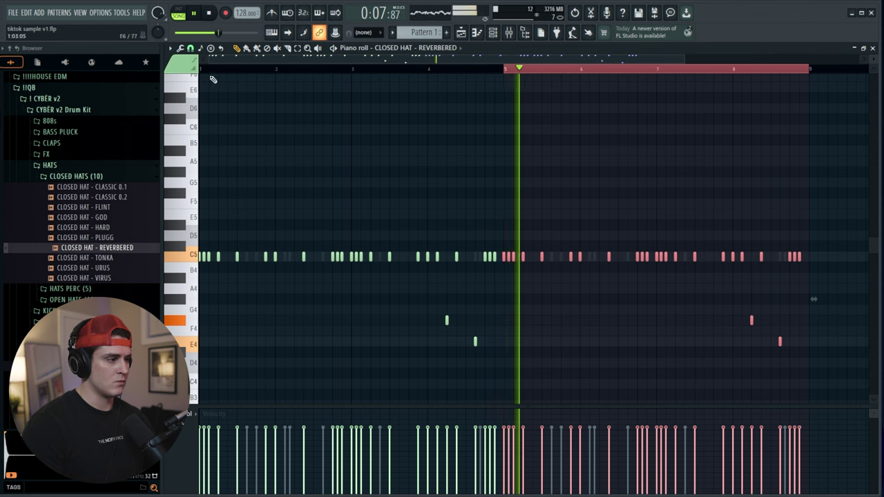
key("space")
left_click(215, 69)
Step: Load KICK - RETRO from the KICKS folder as a channel above SNARE - URUS and place a kick hit on step 1
left_click(509, 32)
key("space")
left_click(61, 166)
left_click(61, 178)
left_click(69, 197)
left_click_drag(303, 150, 304, 153)
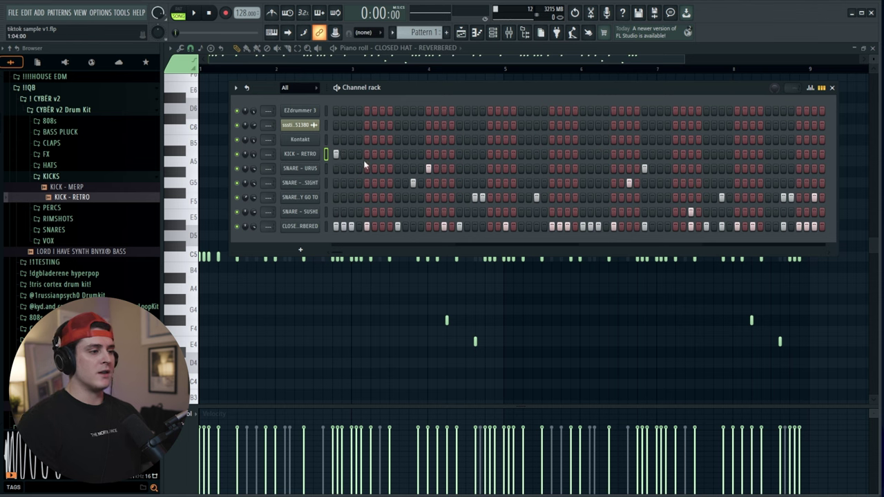
Step: Try a kick hit on step 7 and move the first SNARE - URUS hit to step 9
left_click(382, 153)
key("space")
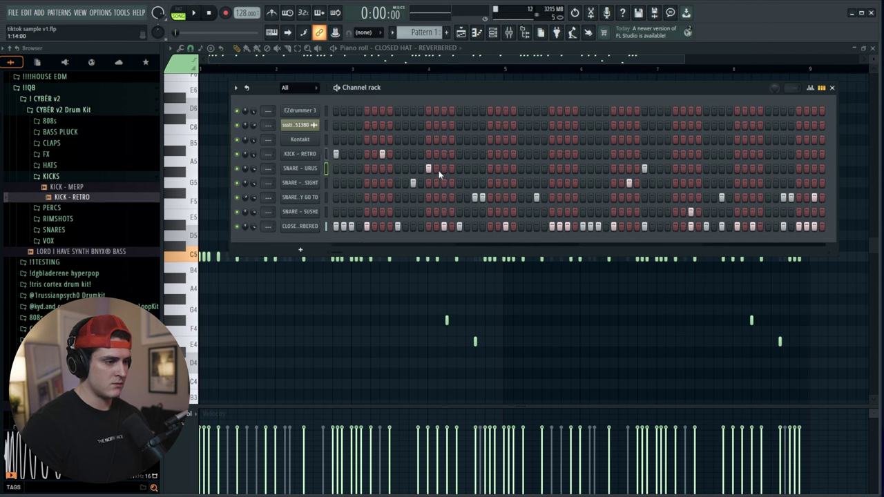
left_click(397, 168)
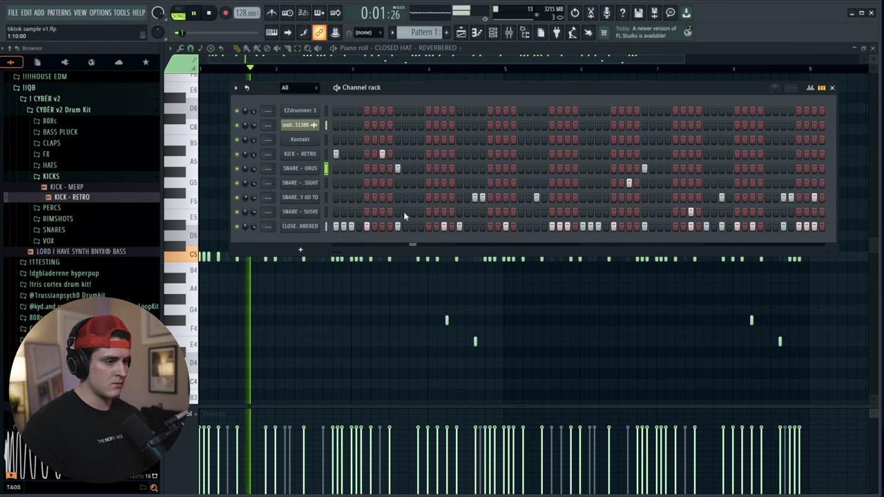
Step: Move the first SNARE - ON SIGHT hit to step 7 and clear the kick hit from step 7
key("space")
key("space")
key("space")
key("space")
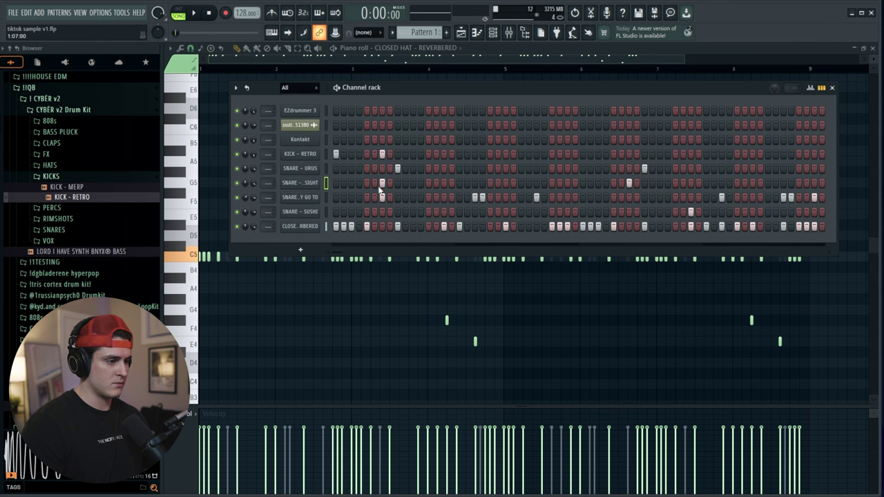
left_click(368, 197)
right_click(367, 197)
key("space")
left_click(382, 183)
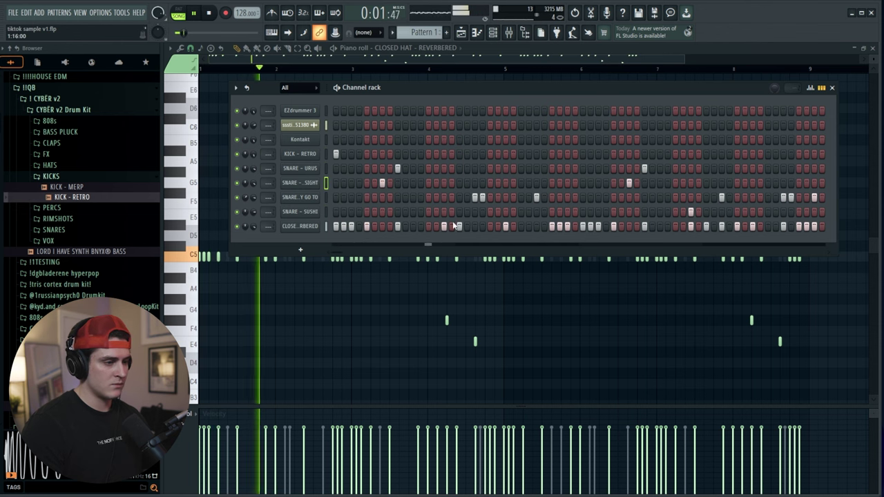
Step: Add SNARE - URUS hits on steps 25 and 57
left_click(520, 168)
key("space")
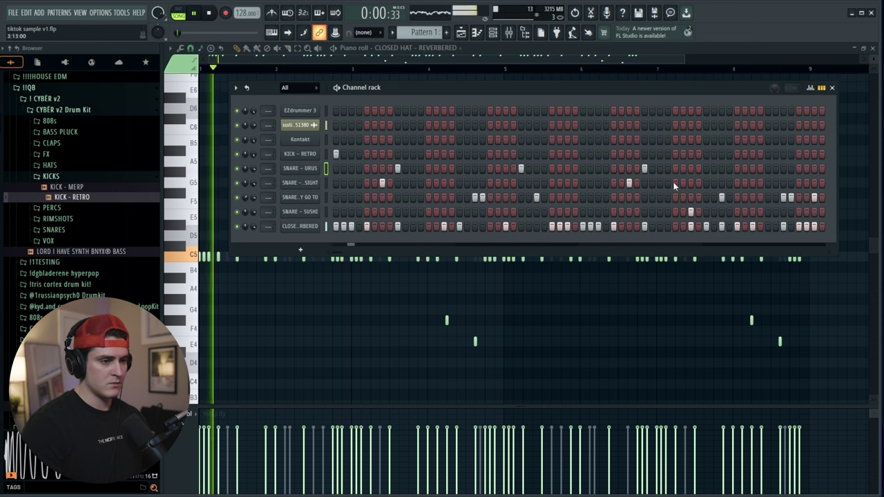
left_click(768, 168)
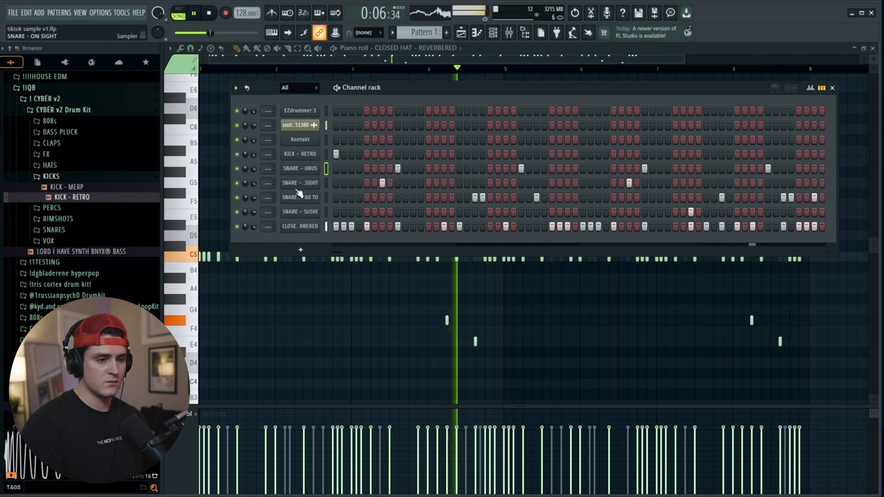
Step: In the SNARE - URUS piano roll, remove the stray notes after bar 4 and duplicate the four-bar pattern into bars 5 to 8
right_click(283, 167)
left_click(329, 170)
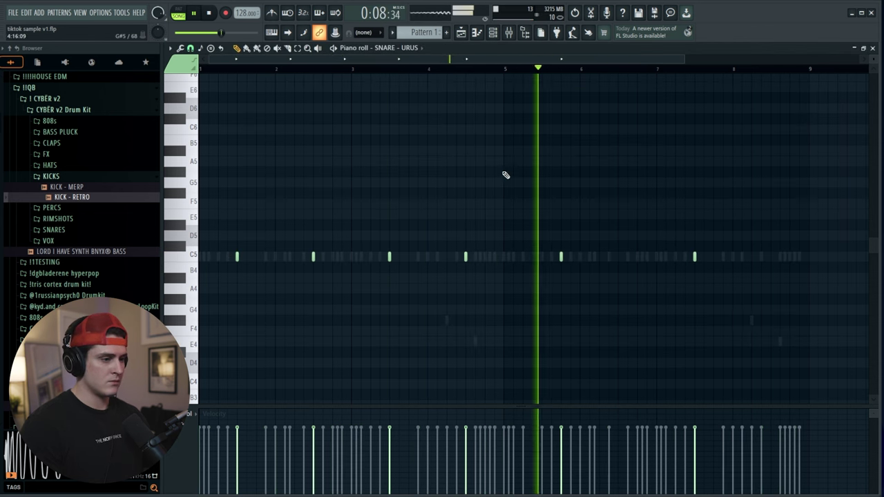
key("space")
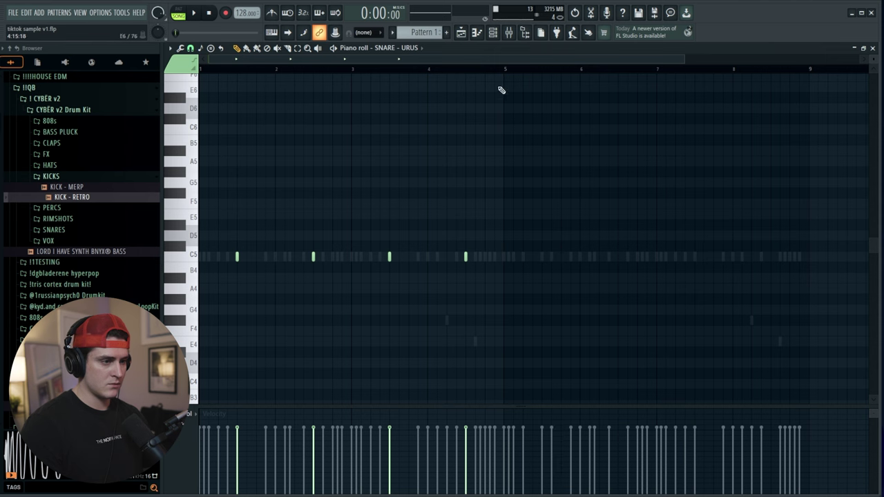
left_click_drag(461, 69, 150, 85)
key("ctrl+b")
left_click(213, 70)
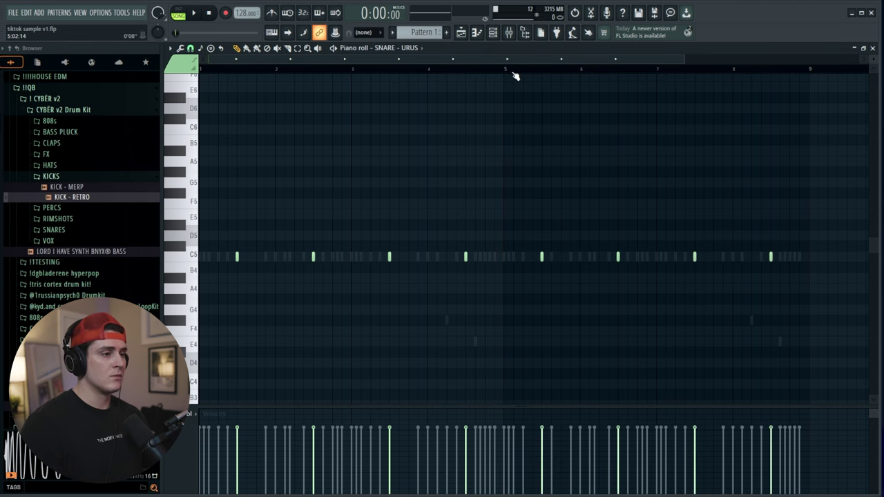
Step: Raise the KICK - RETRO channel's volume multiplier to 115%
key("space")
key("F6")
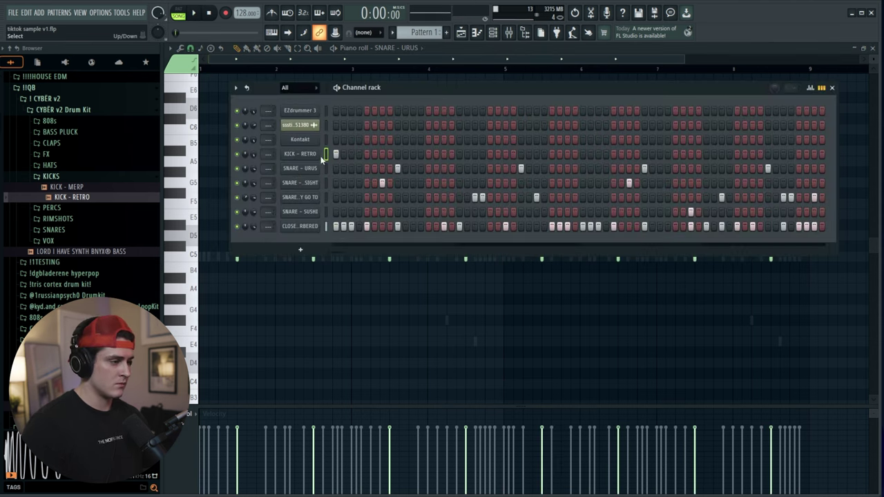
left_click(290, 156)
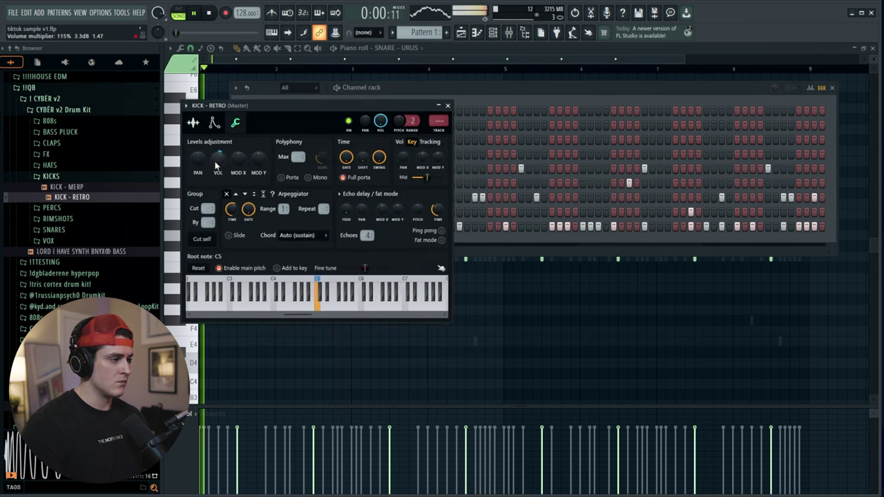
left_click(448, 105)
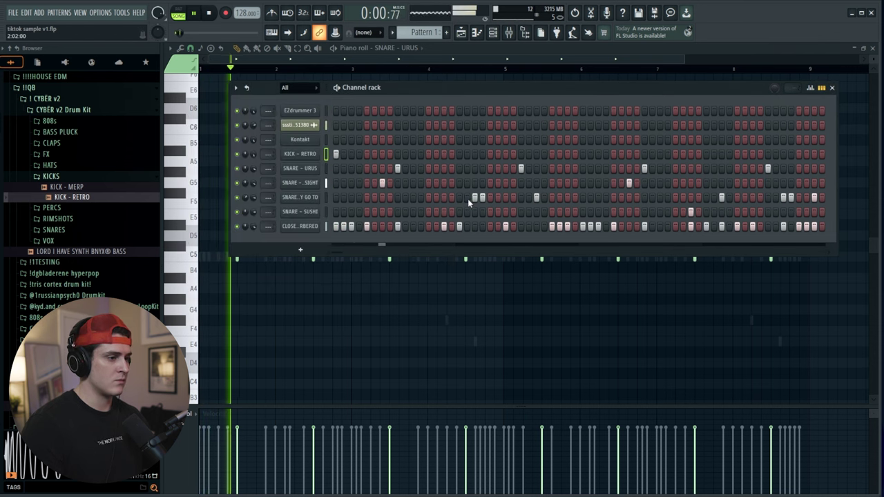
Step: Add kick hits on steps 19, 23, 33, 35 and 39
left_click(474, 153)
left_click(505, 153)
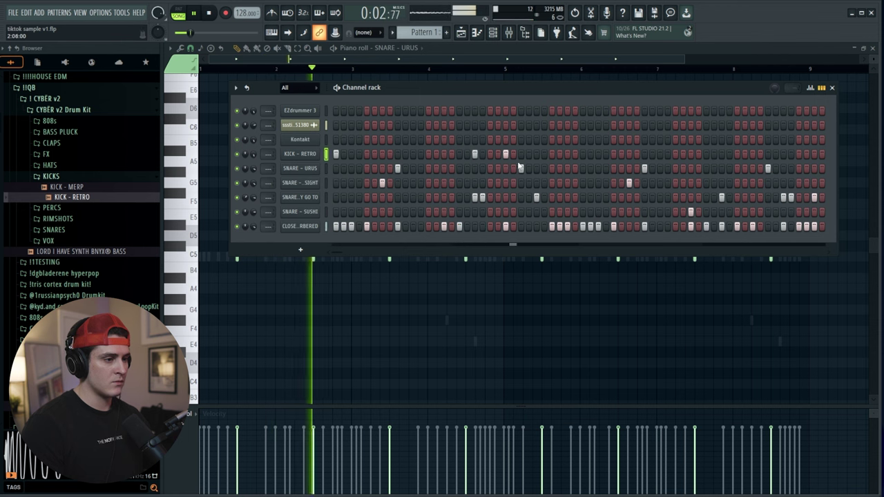
left_click(598, 153)
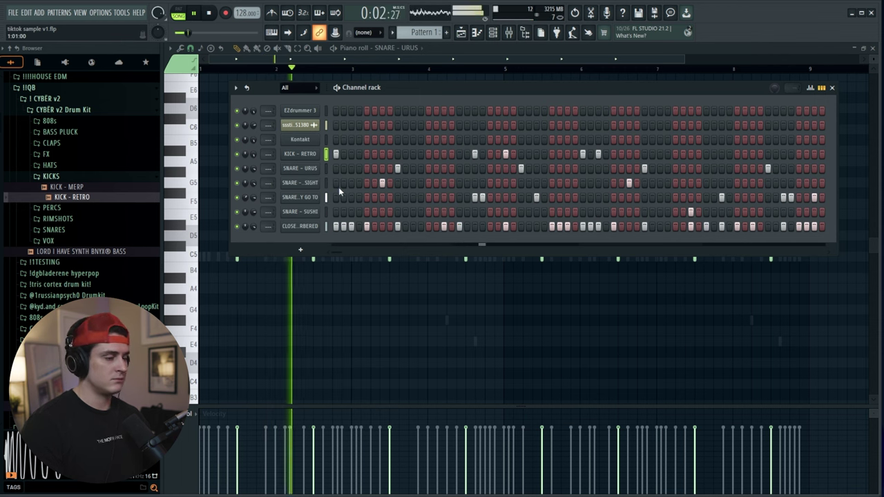
left_click(628, 153)
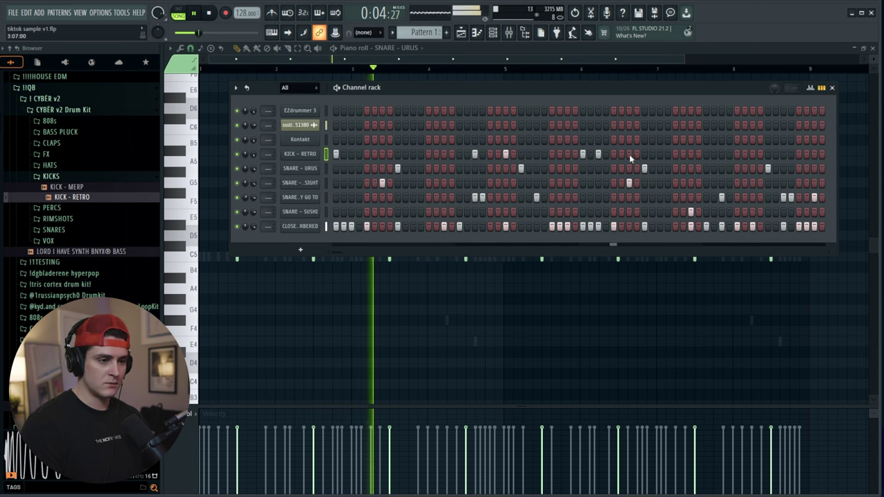
Step: Continue the kick pattern with hits on steps 47, 51, 53 and 59
left_click(691, 153)
left_click(729, 154)
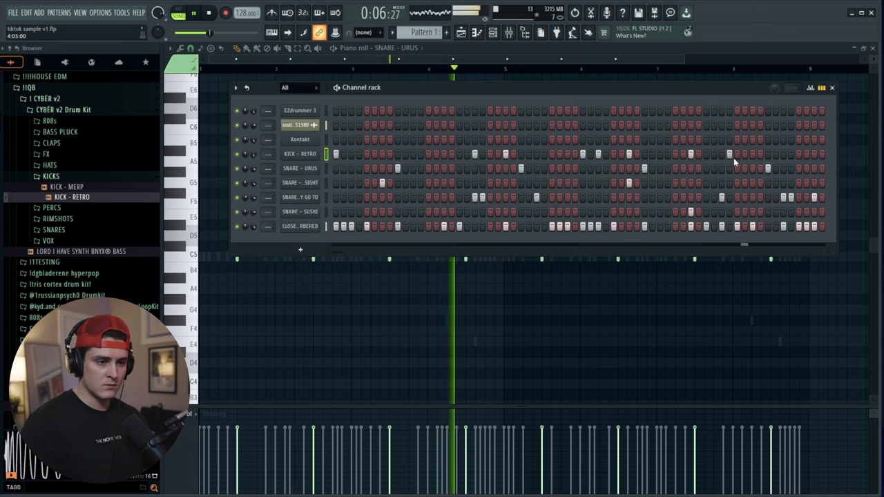
left_click(737, 154)
left_click(783, 154)
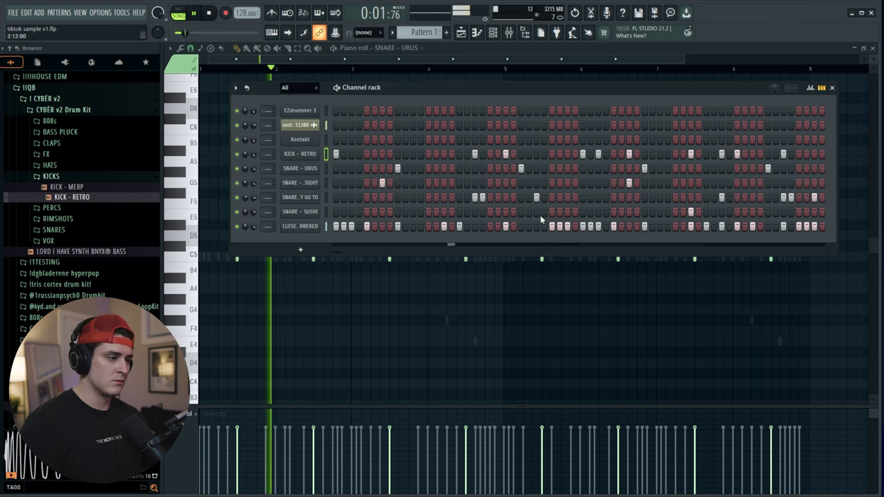
Step: Raise the KICK - RETRO channel's volume multiplier to 125%
left_click(293, 154)
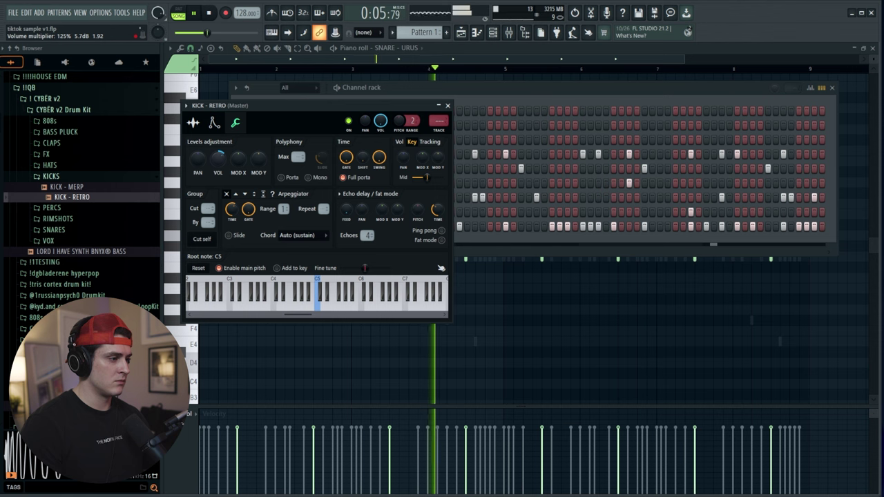
left_click(447, 106)
key("space")
Step: Add kick hits on steps 63 and 21, placing the step 21 note at C5 in the kick's piano roll
right_click(315, 152)
left_click(329, 157)
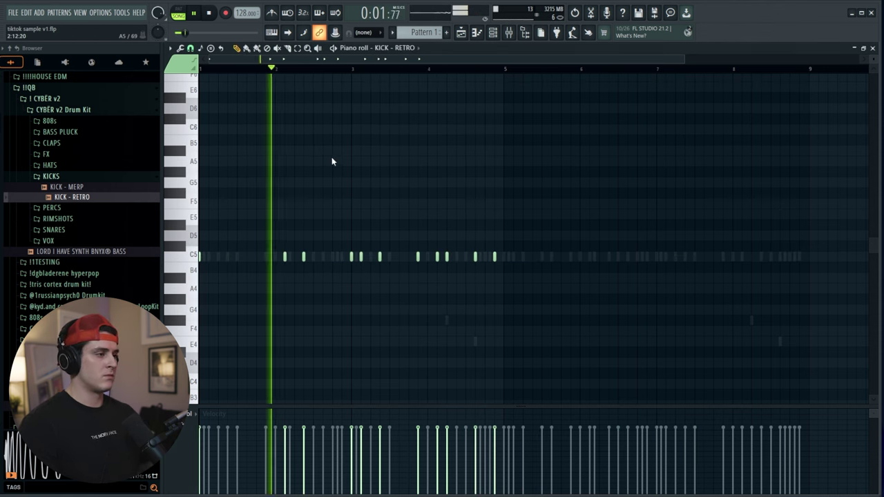
scroll(349, 69, "up", 2)
key("space")
left_click_drag(357, 60, 316, 59)
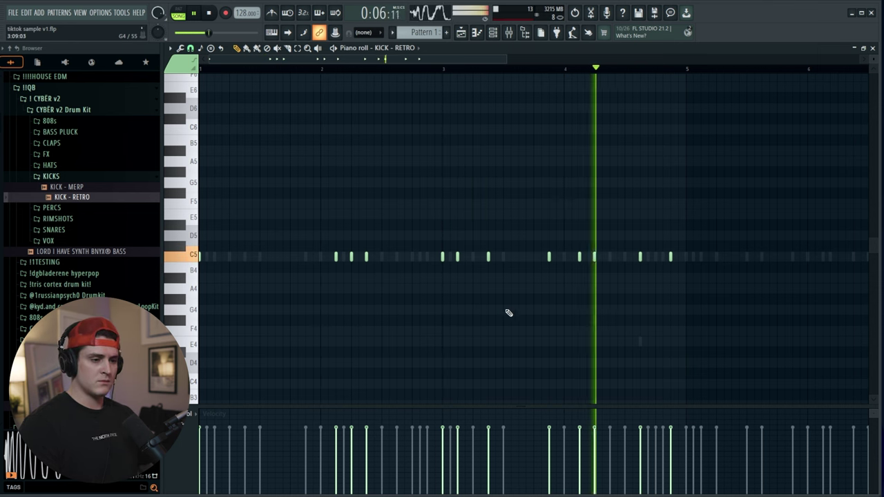
key("space")
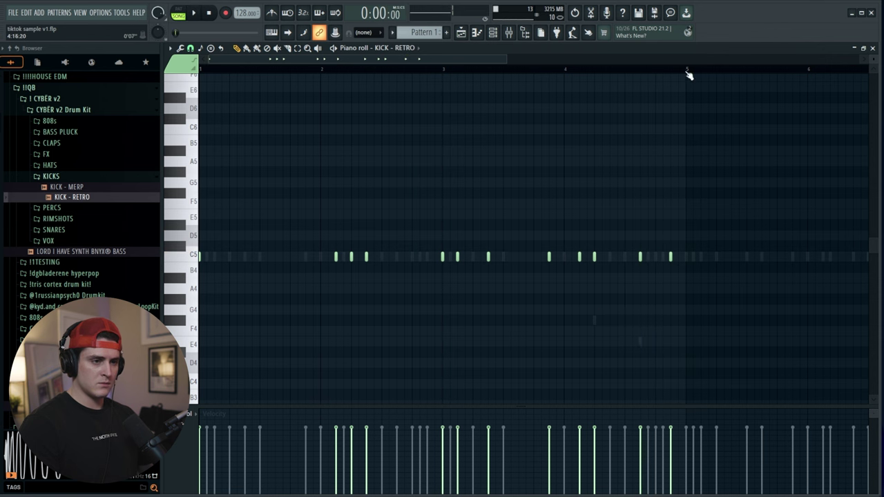
Step: Duplicate the four-bar kick pattern into bars 5 to 8 and play it back
left_click_drag(689, 70, 21, 105)
key("ctrl+b")
left_click_drag(227, 70, 3, 71)
key("space")
scroll(280, 75, "down", 2)
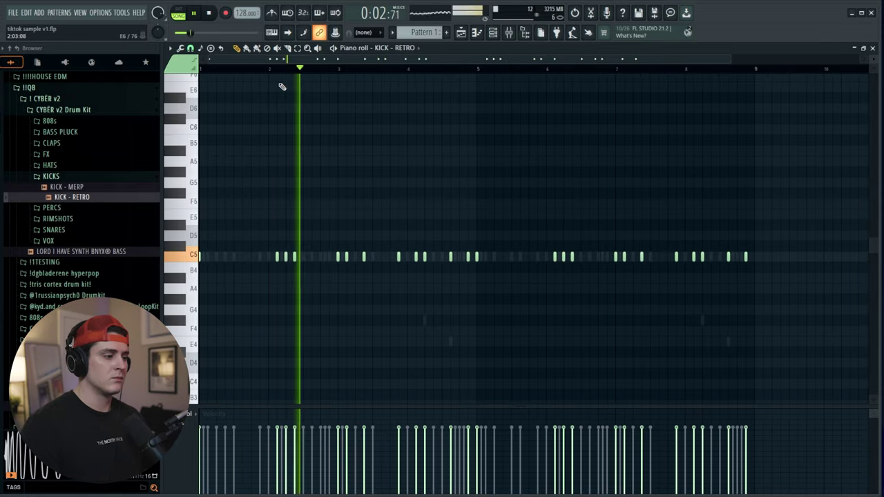
Step: Audition samples in the 808s folder and load 808 - URUS as a new channel below the closed hat
key("space")
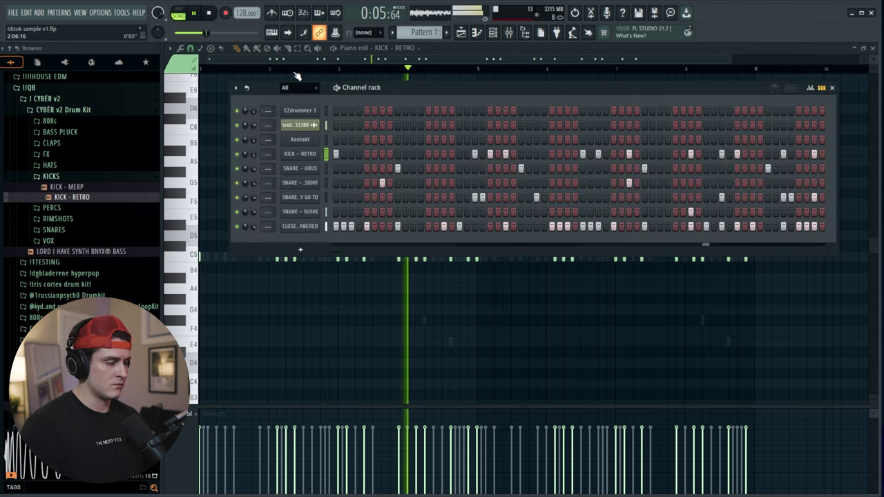
key("space")
key("space")
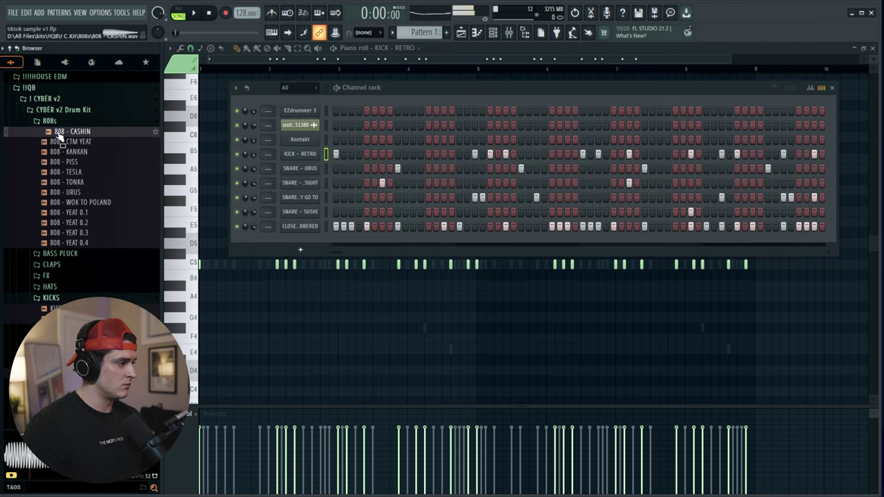
left_click(80, 201)
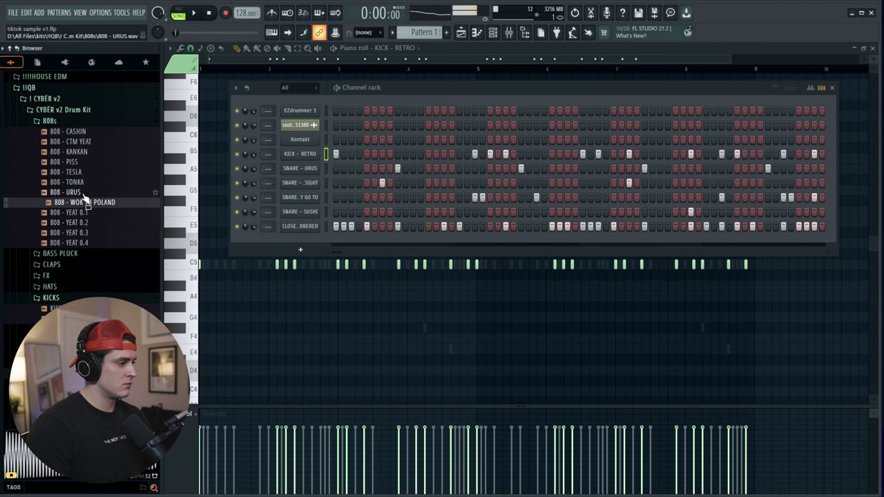
left_click(82, 193)
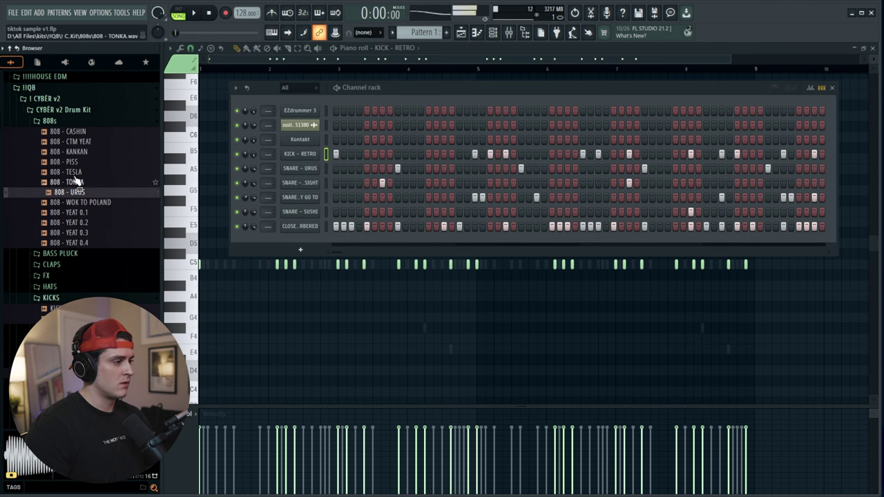
left_click(68, 143)
left_click(78, 194)
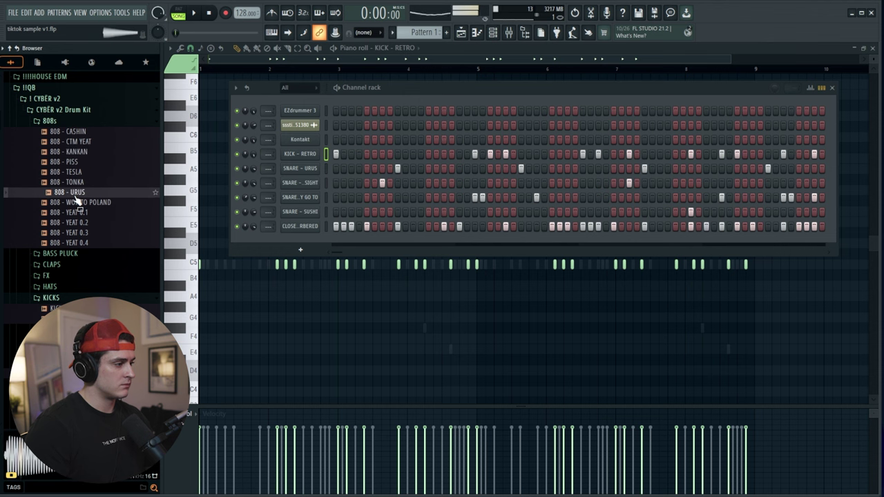
left_click_drag(286, 237, 283, 245)
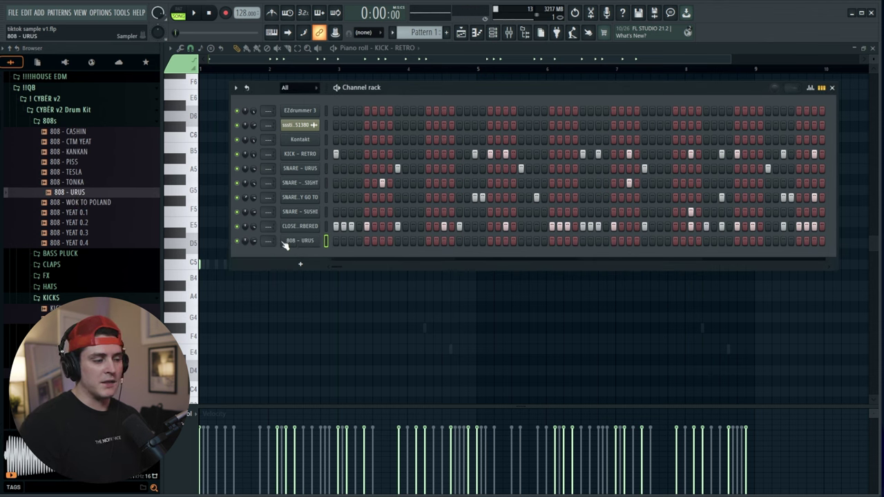
Step: Boost the 808 - URUS sample's gain to 5% in its sampler's precomputed effects
left_click(302, 243)
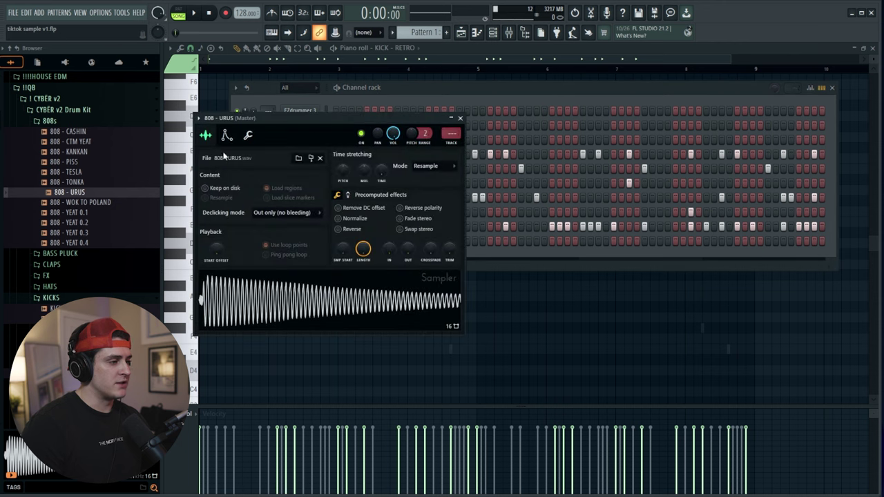
left_click_drag(343, 216, 344, 212)
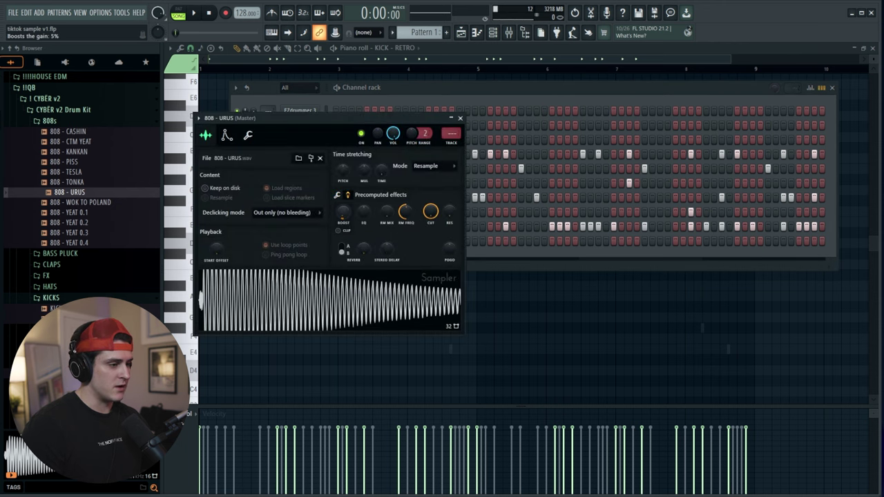
left_click(460, 118)
Step: Open the 808 - URUS channel's piano roll, place a two-step D5 note at the start of bar 1 and audition it
right_click(311, 245)
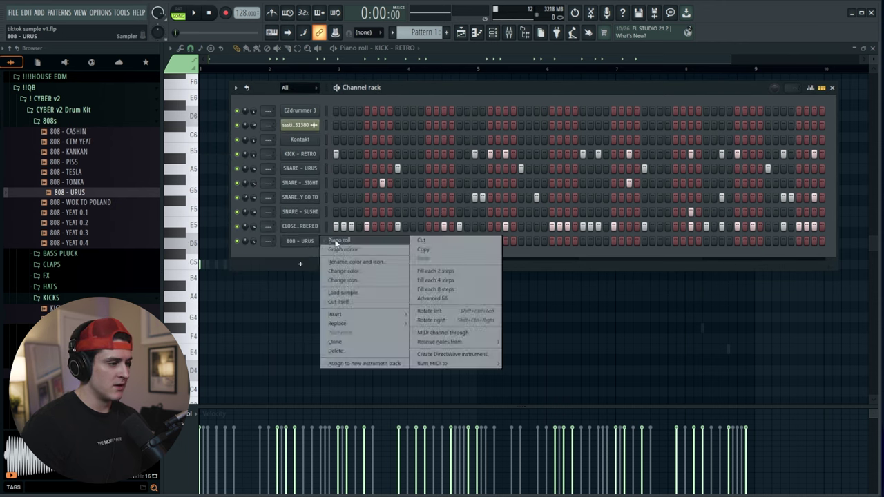
left_click(330, 242)
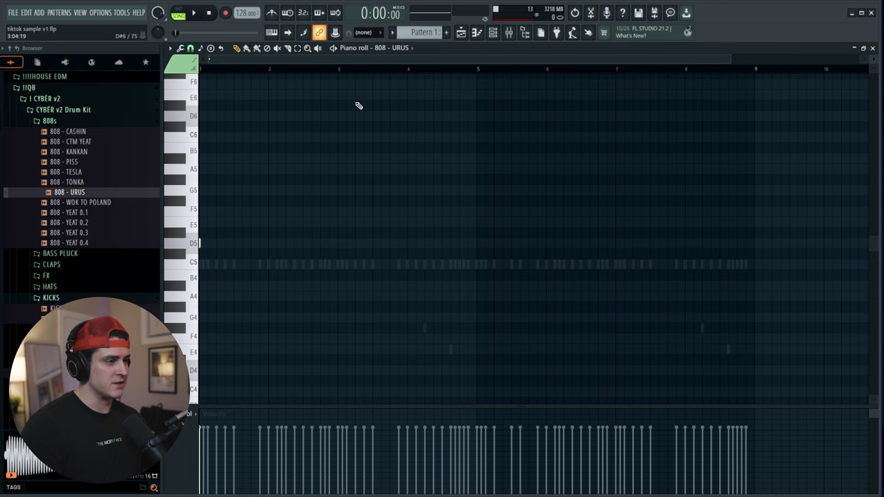
key("space")
key("F6")
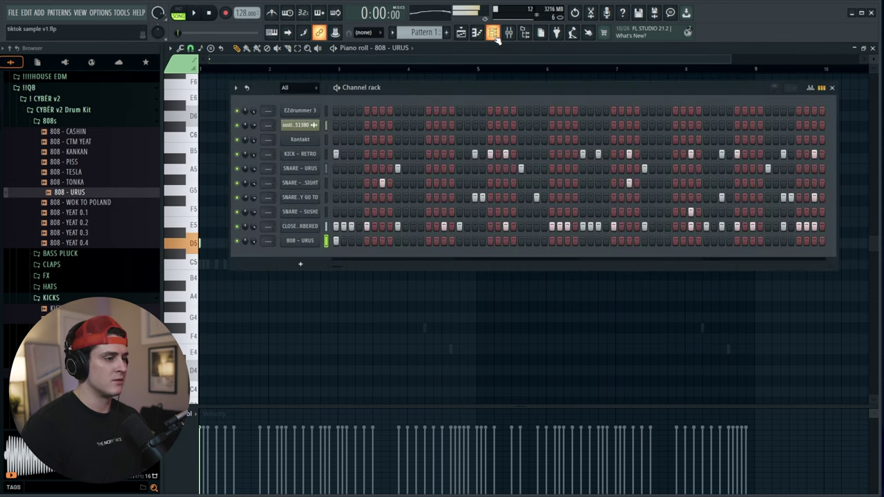
key("F6")
key("space")
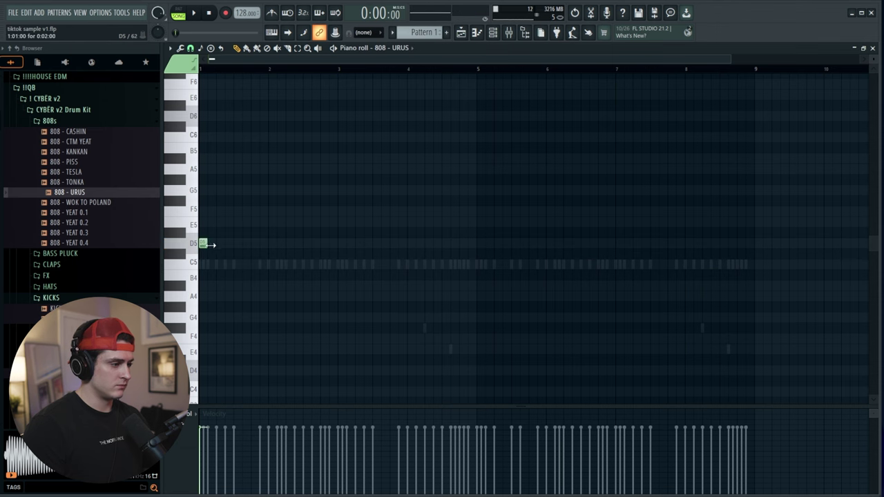
Step: Lengthen the D5 note to half a bar and enable the volume envelope in the 808 - URUS sampler
left_click(488, 33)
left_click(299, 246)
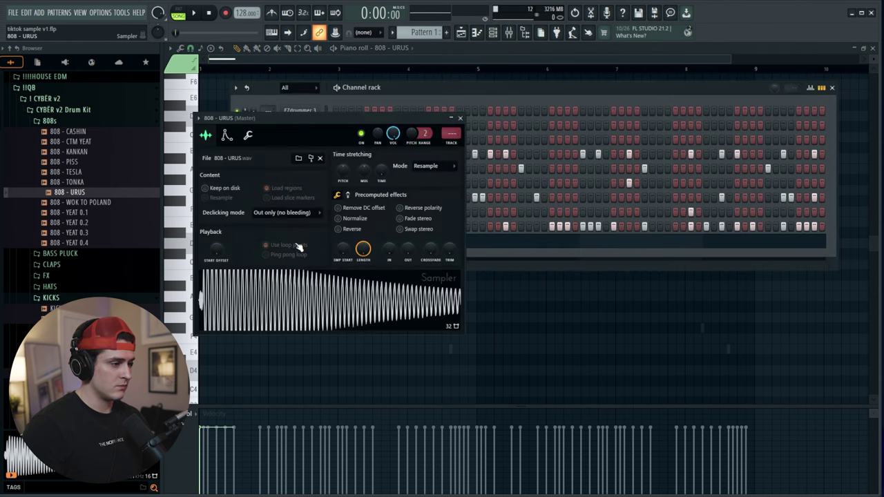
left_click(226, 138)
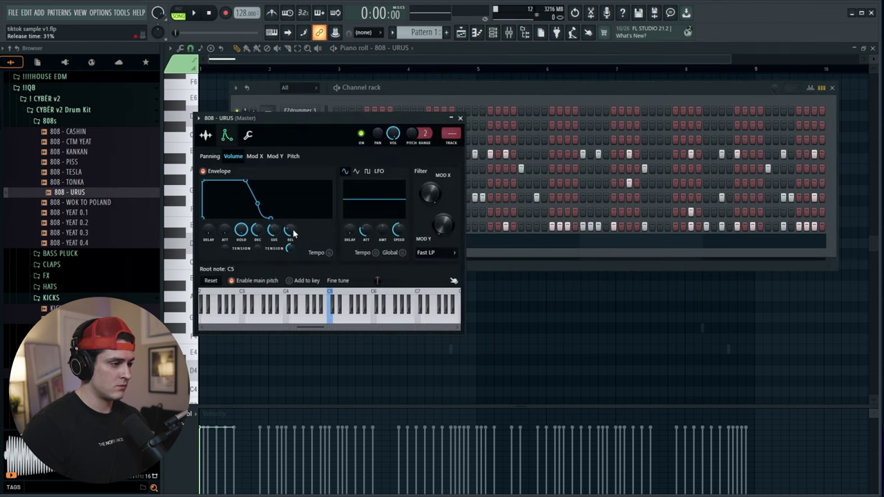
left_click(349, 63)
Step: Add an eight-step E5 note on step 5 of bar 2 in the 808's piano roll and play it back
key("space")
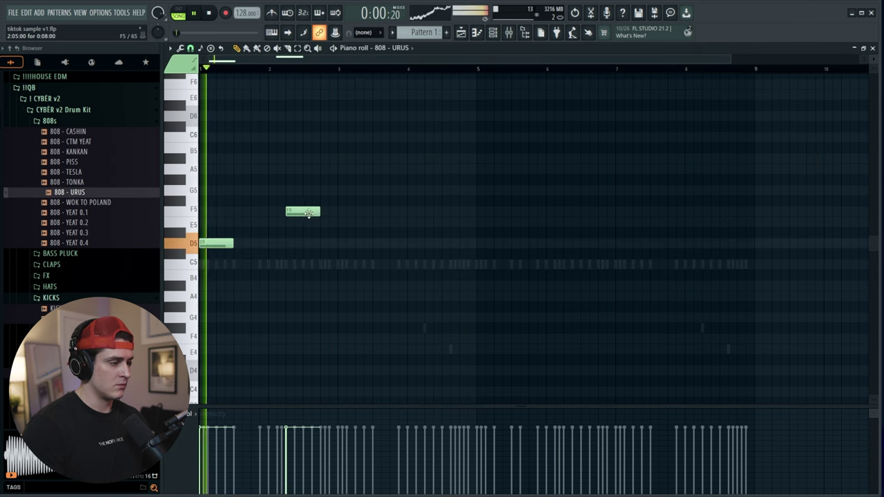
key("space")
key("space")
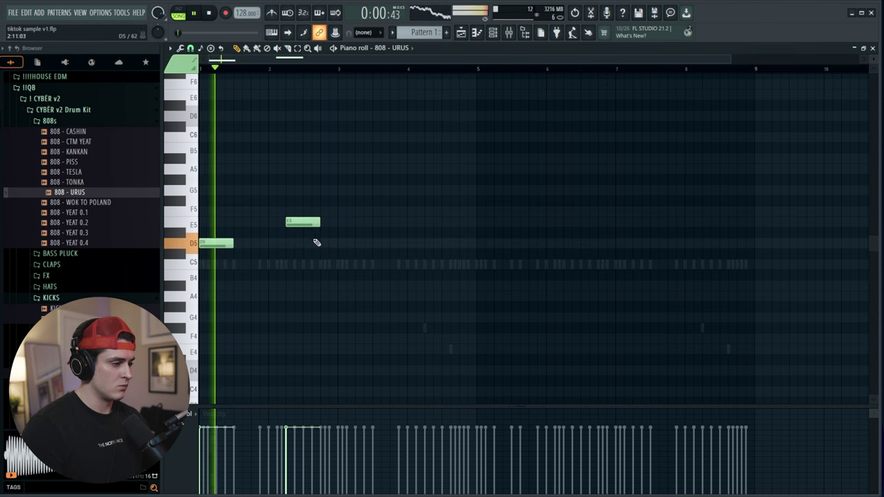
scroll(287, 73, "up", 2)
key("space")
scroll(192, 62, "up", 2)
key("space")
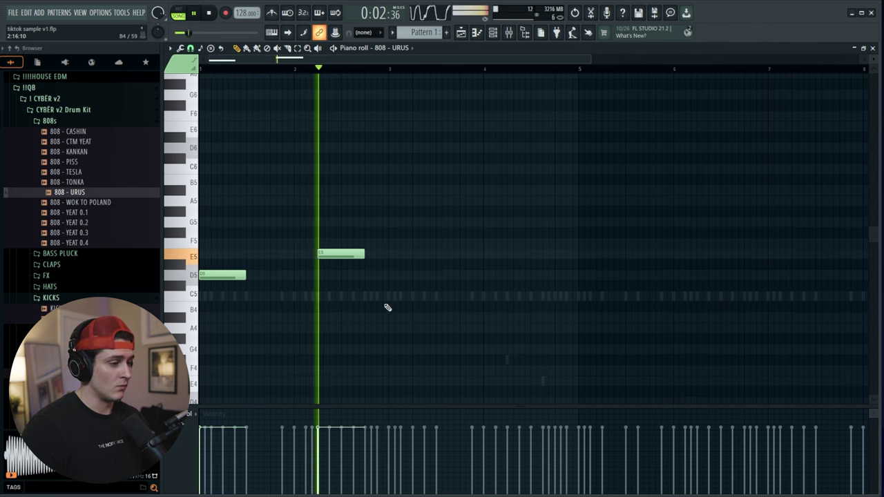
Step: Add an eight-step F5 note at the start of bar 3 in the 808's piano roll
left_click(407, 242)
key("space")
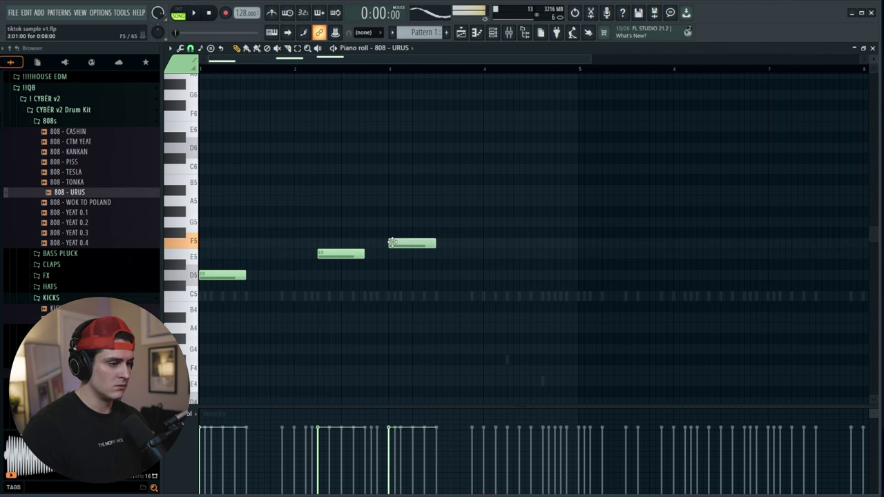
left_click_drag(395, 221, 409, 244)
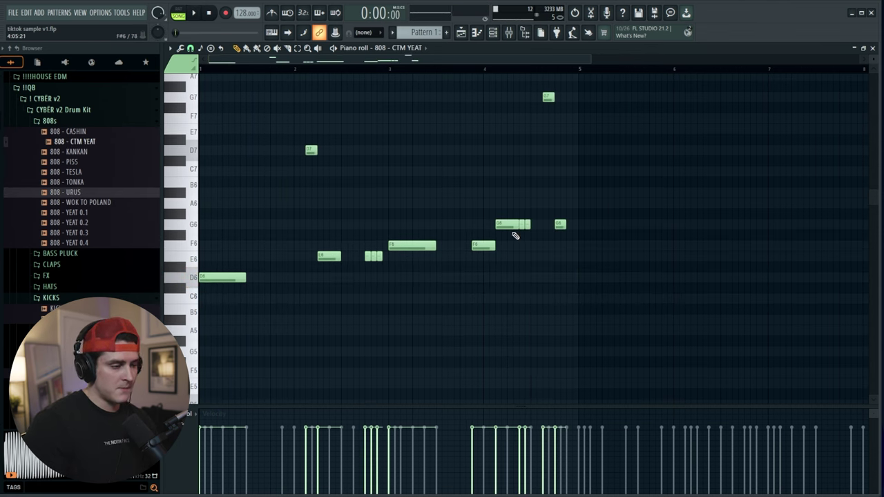
Step: Lower the F5 note on step 15 of bar 3 by an octave to F4, and delete the extra F4 note right after it
key("space")
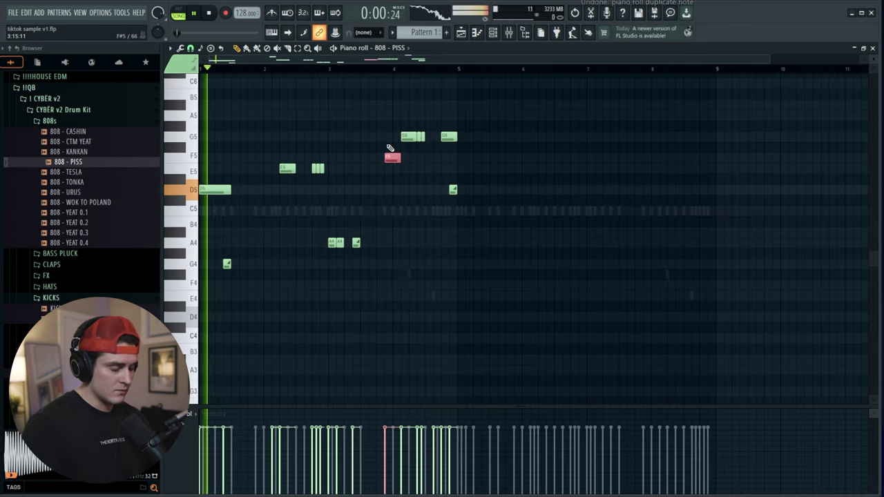
key("ctrl+Down")
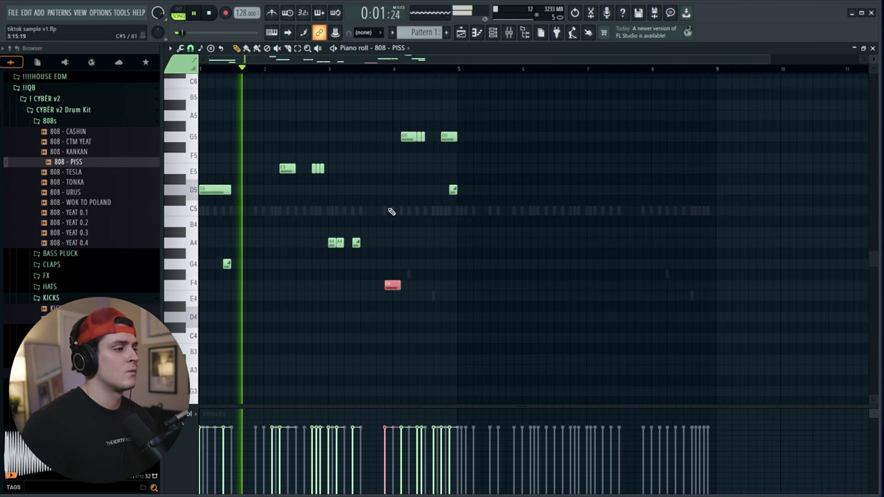
scroll(404, 222, "up", 3)
scroll(336, 62, "up", 2)
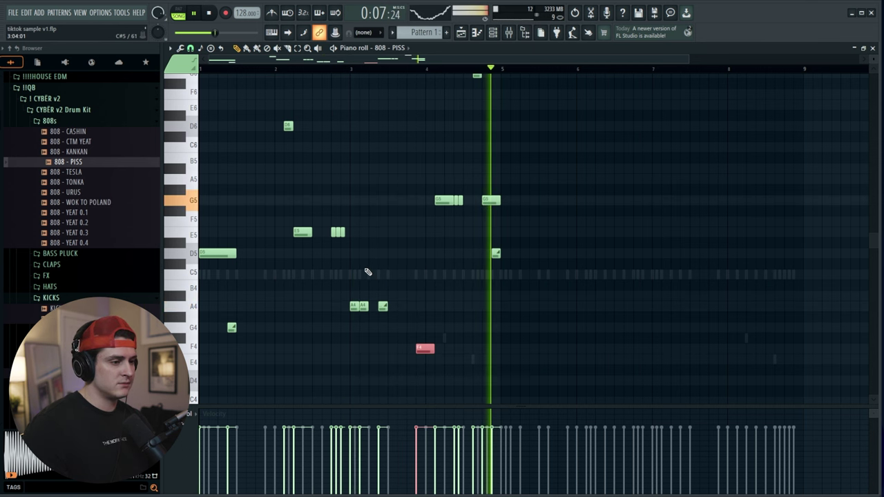
key("space")
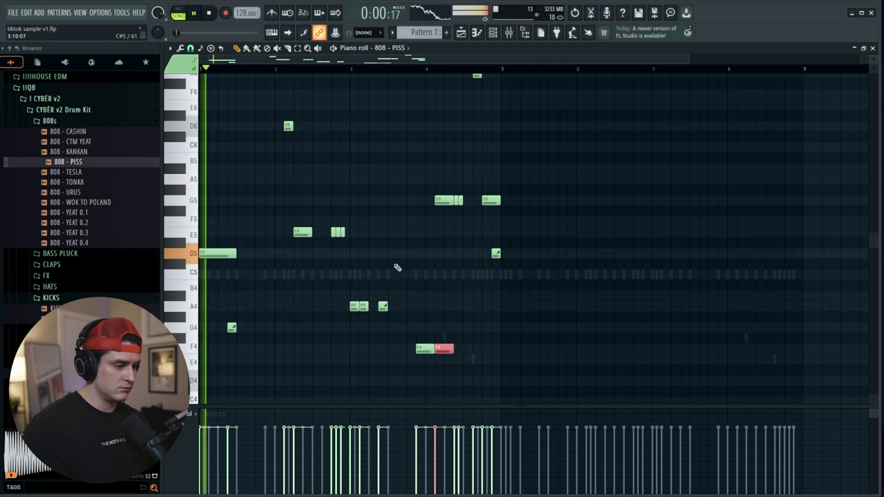
right_click(444, 349)
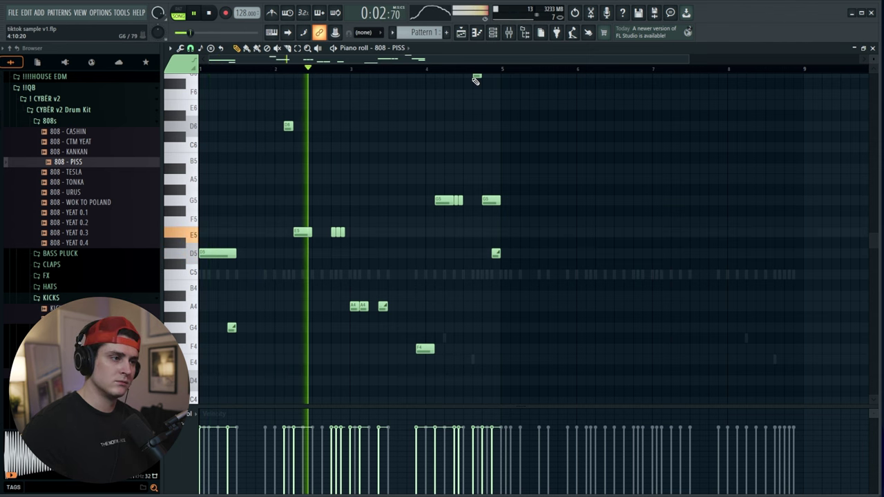
Step: Play back the 808 - PISS pattern and check its channel against the drum channels
key("F6")
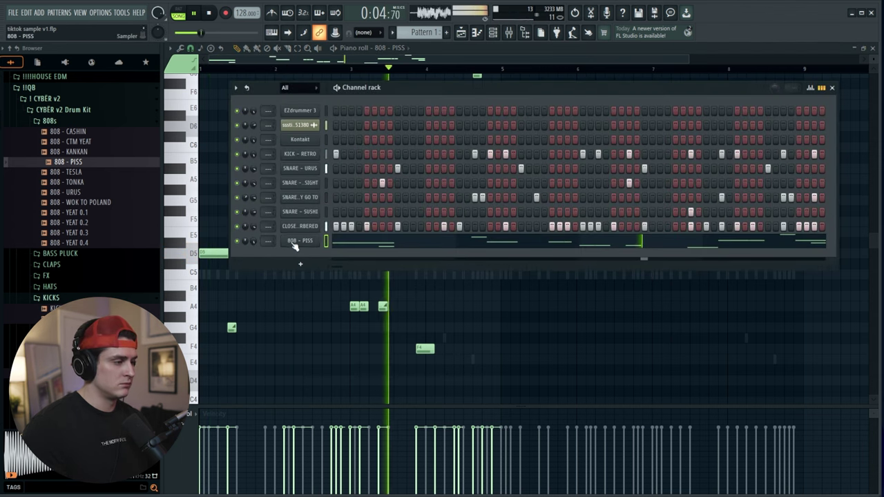
key("F6")
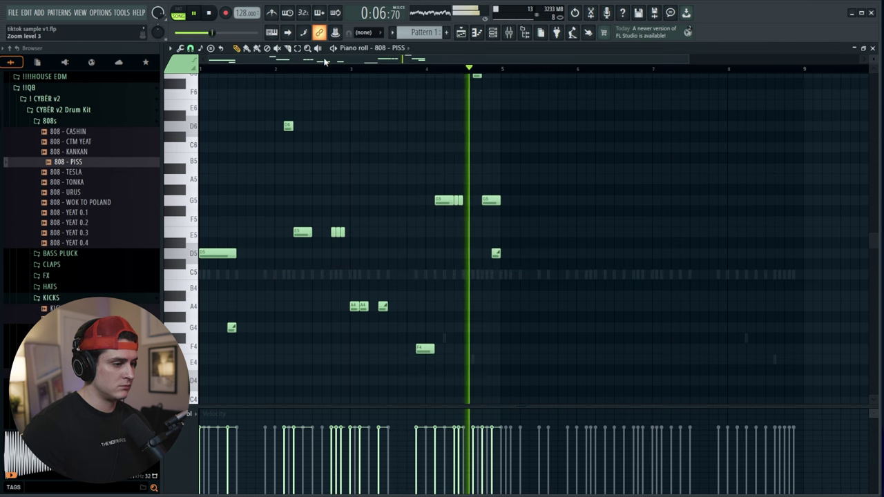
key("space")
scroll(387, 266, "up", 2)
key("space")
scroll(389, 271, "down", 2)
Step: Try removing the F4 note near the end of bar 3, restore it and replay the passage
right_click(424, 318)
key("ctrl+z")
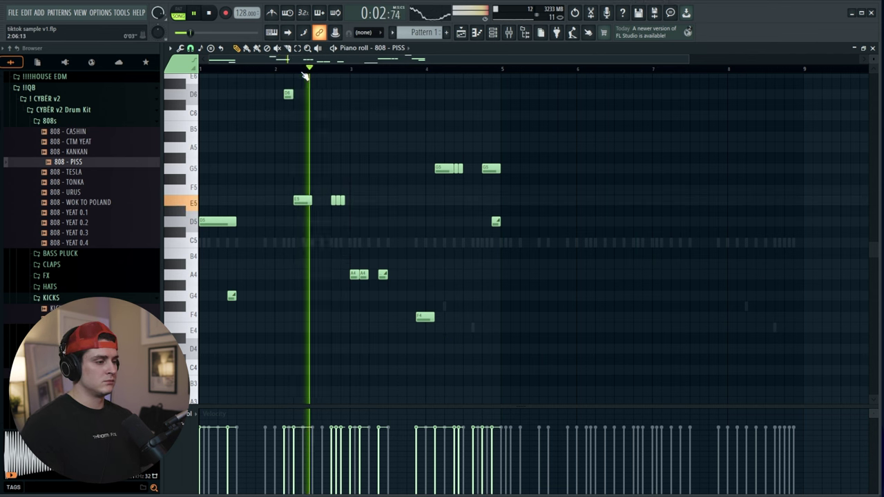
key("space")
key("space")
key("space")
key("space")
key("space")
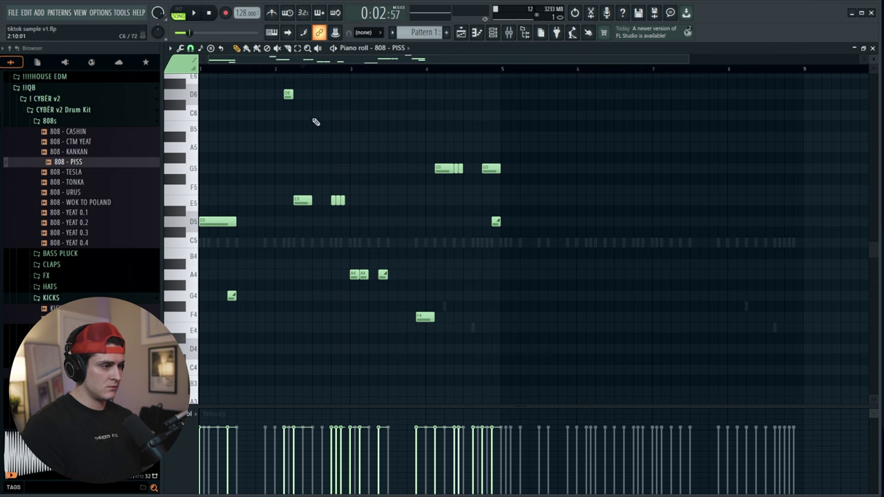
Step: Try a two-step F6 note on step 9 of bar 2, remove it and play the 808 pattern again
scroll(310, 92, "up", 3)
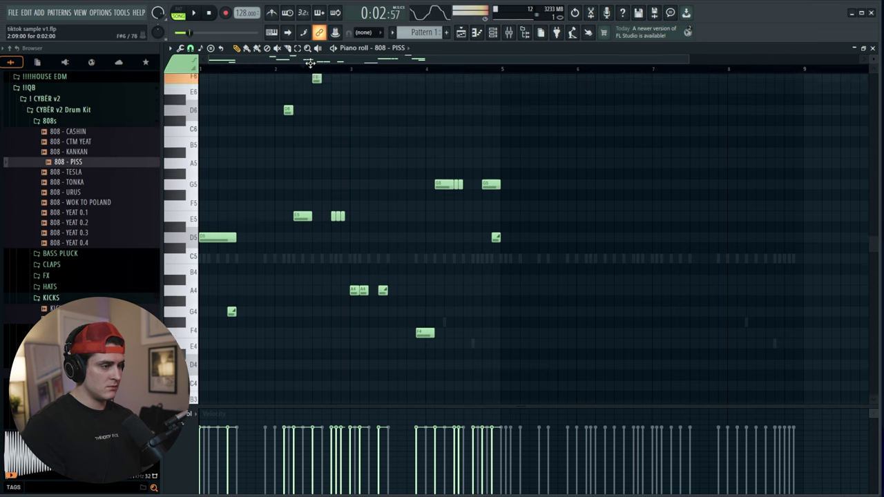
right_click(320, 78)
key("space")
key("space")
key("space")
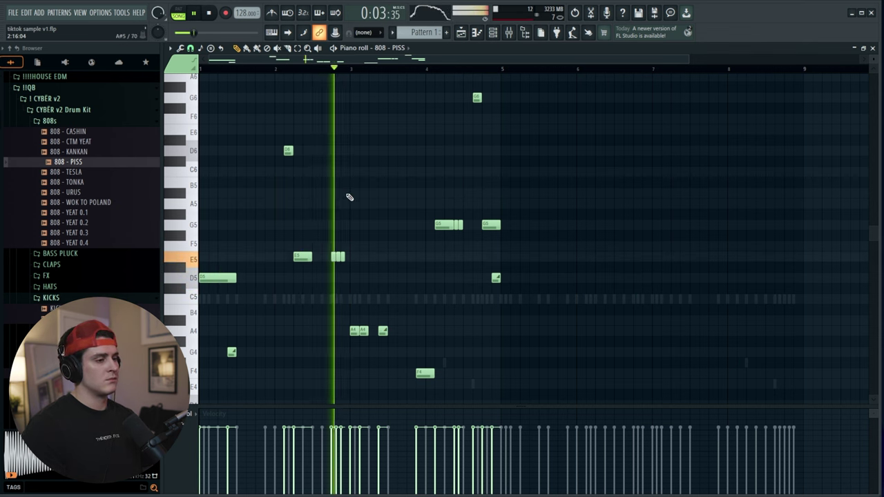
Step: Duplicate the four-bar 808 - PISS pattern into bars 5 to 8, and play the arrangement in the Playlist
scroll(348, 196, "down", 3)
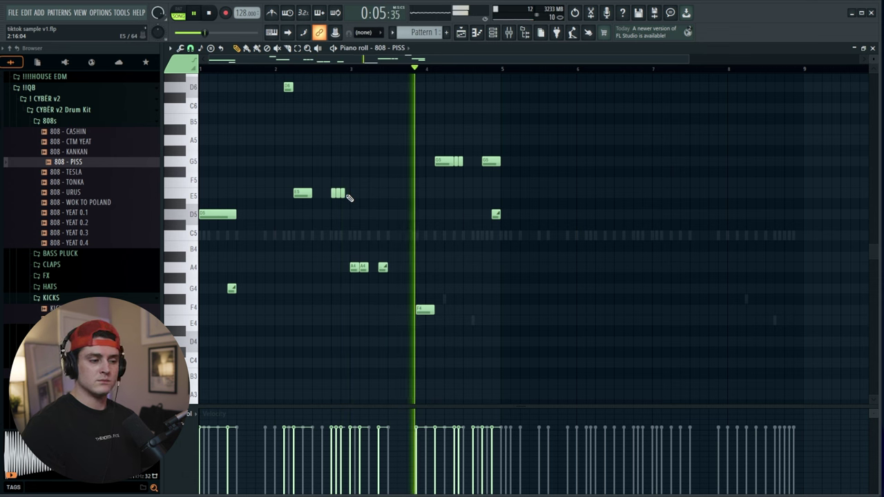
scroll(386, 243, "up", 3)
key("ctrl+b")
key("ctrl+d")
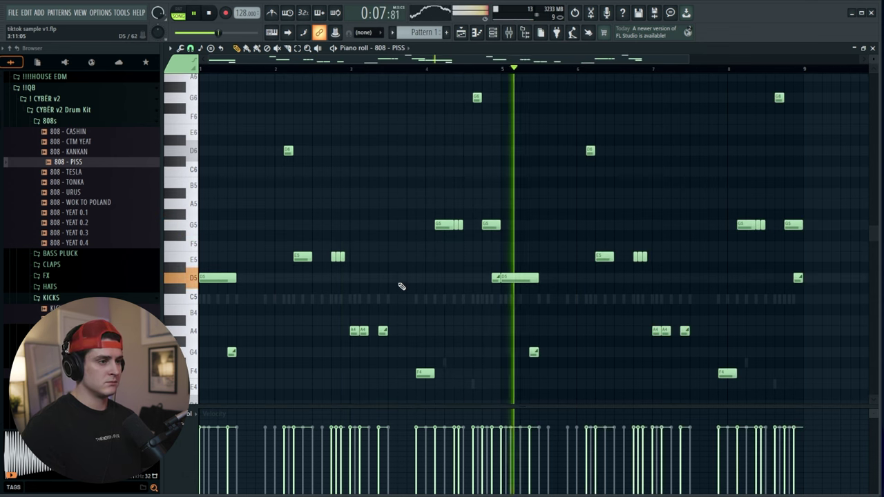
left_click(461, 33)
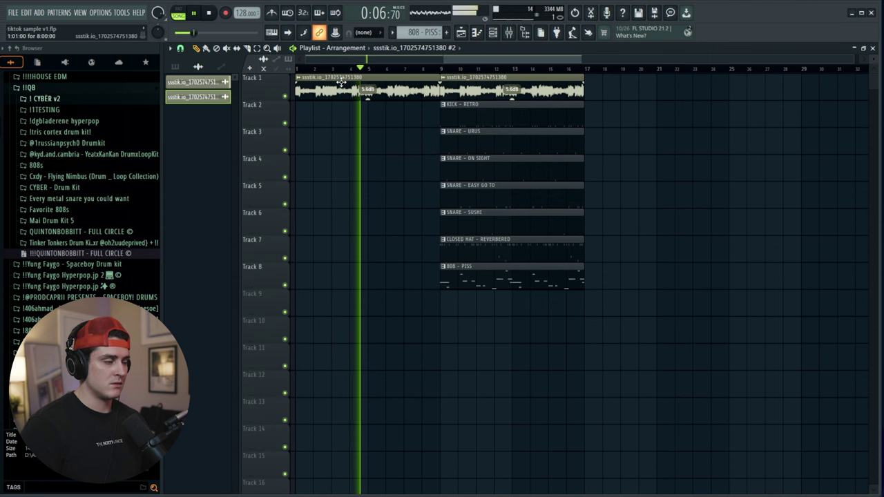
key("space")
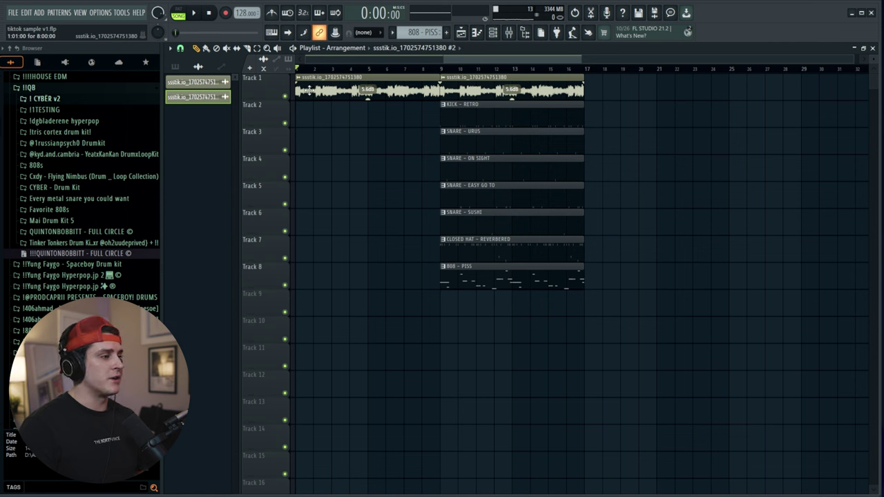
Step: Display all channels in the Channel rack and add Serum as a new channel
left_click(494, 36)
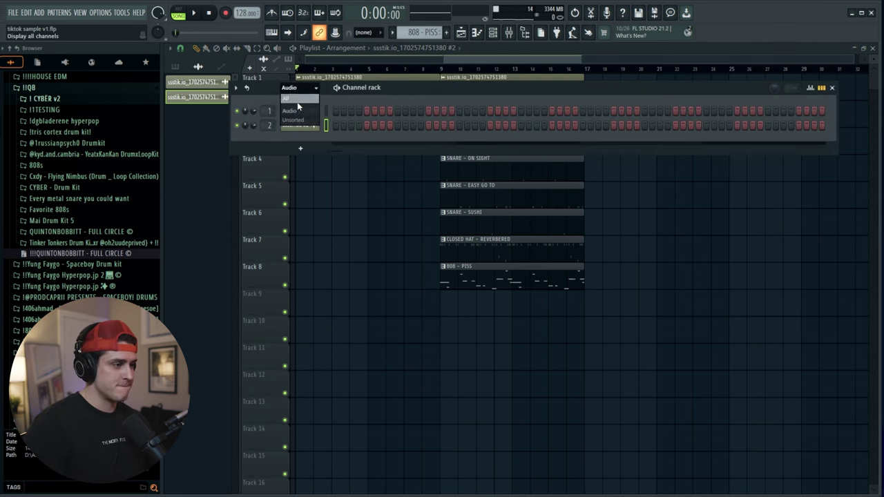
left_click(297, 101)
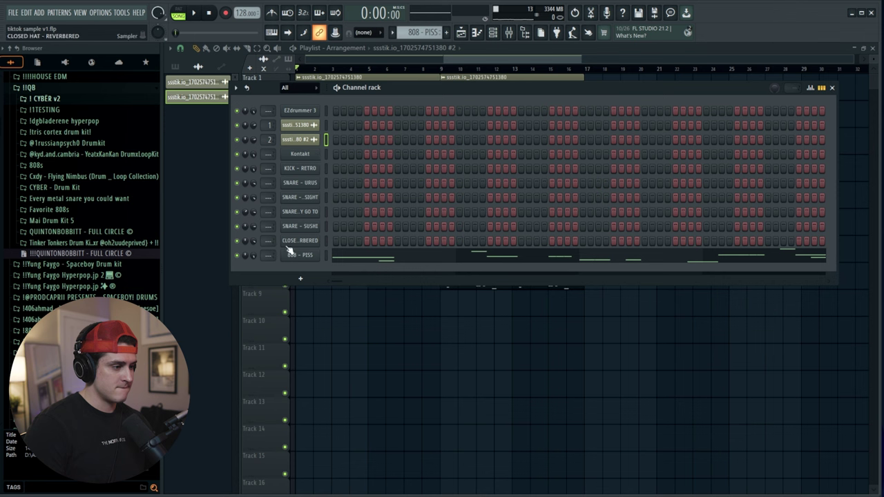
left_click(299, 280)
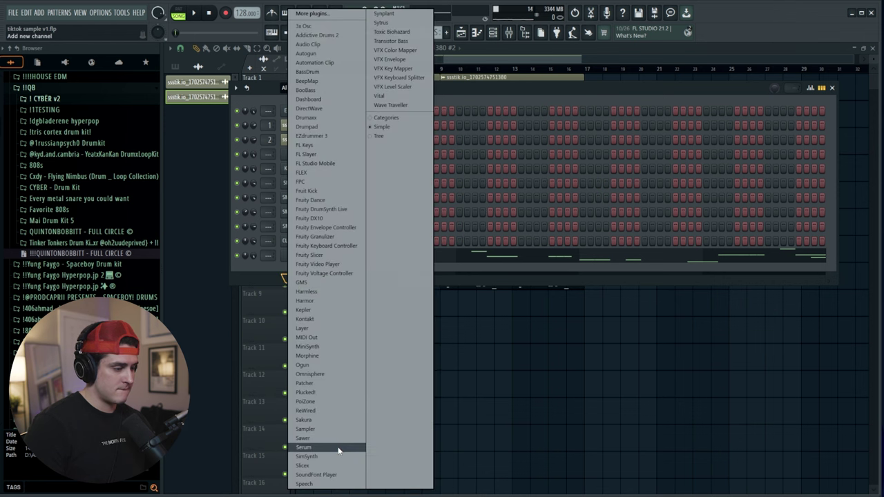
left_click(304, 448)
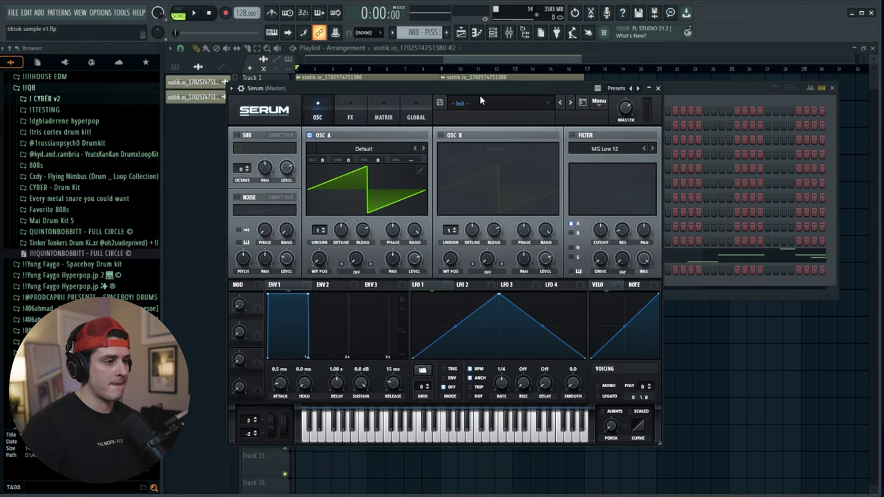
Step: Load the bass - grunge preset from the CYBER - Serum Bank, audition it and close Serum
left_click(481, 104)
mouse_move(519, 150)
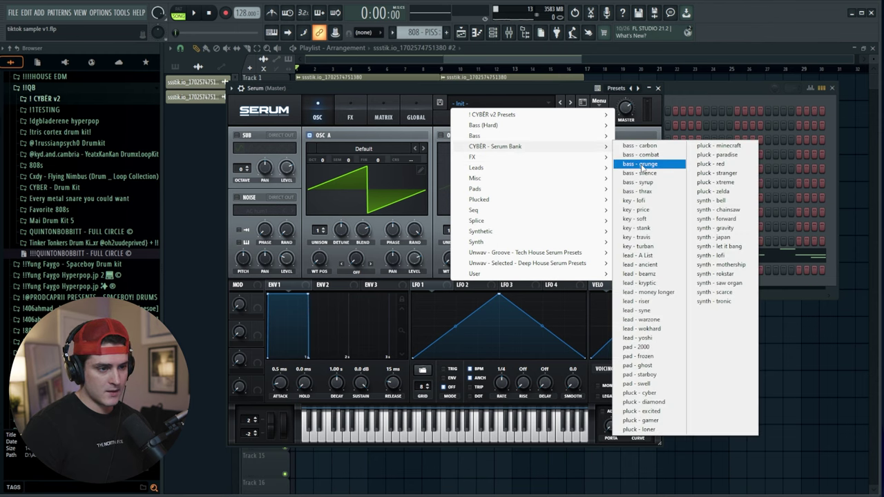
left_click(643, 165)
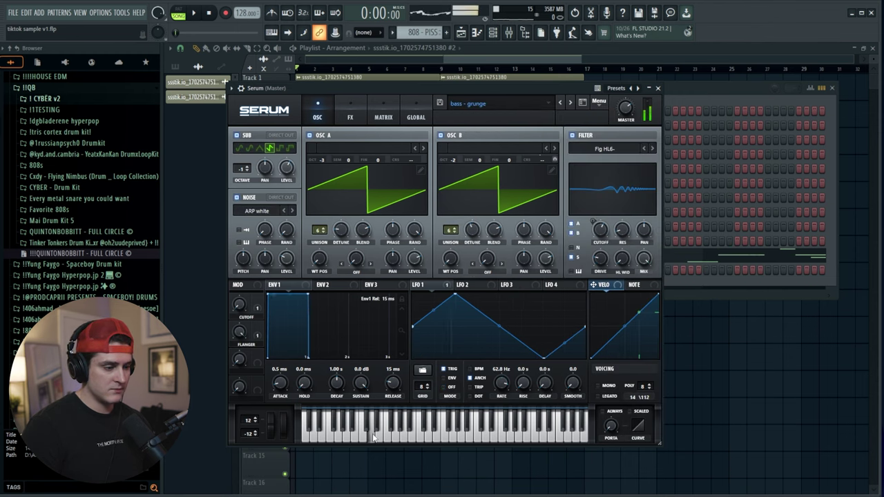
left_click(659, 89)
Step: Select bars 1 to 8 in the Playlist, play them, and delete the 808 - PISS clip from Track 2 in those bars
left_click(419, 62)
left_click_drag(442, 72, 308, 73)
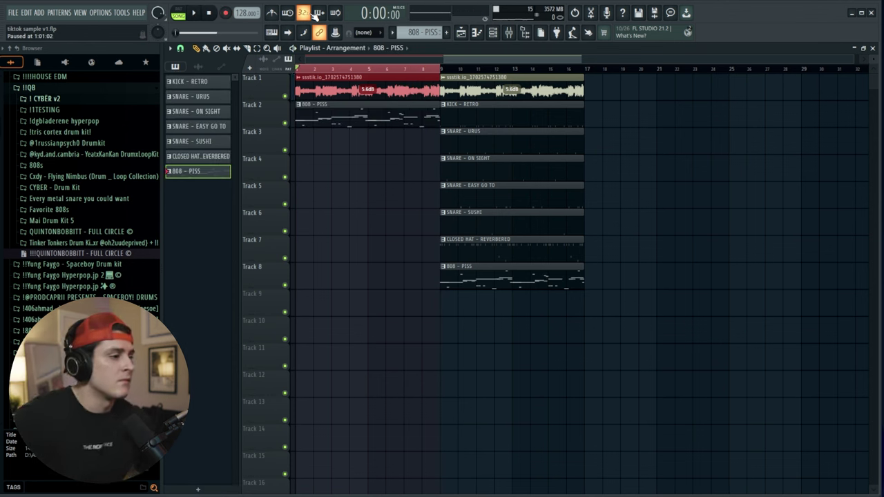
key("space")
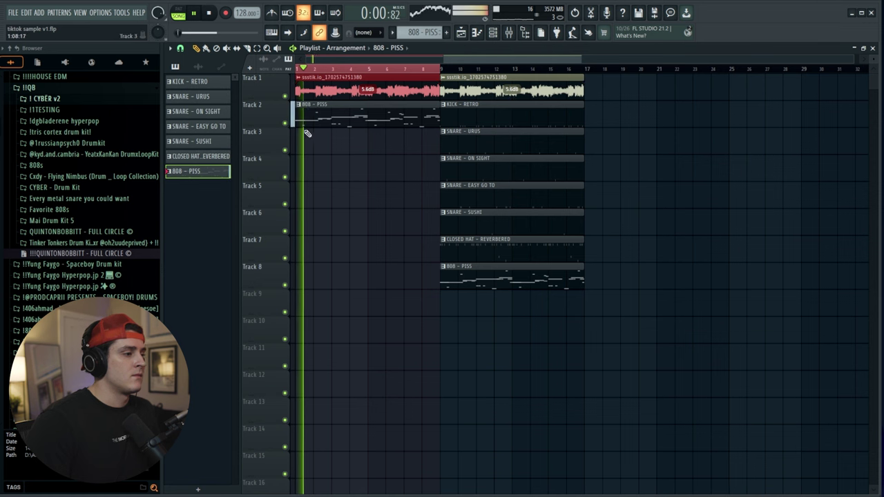
key("space")
right_click(343, 119)
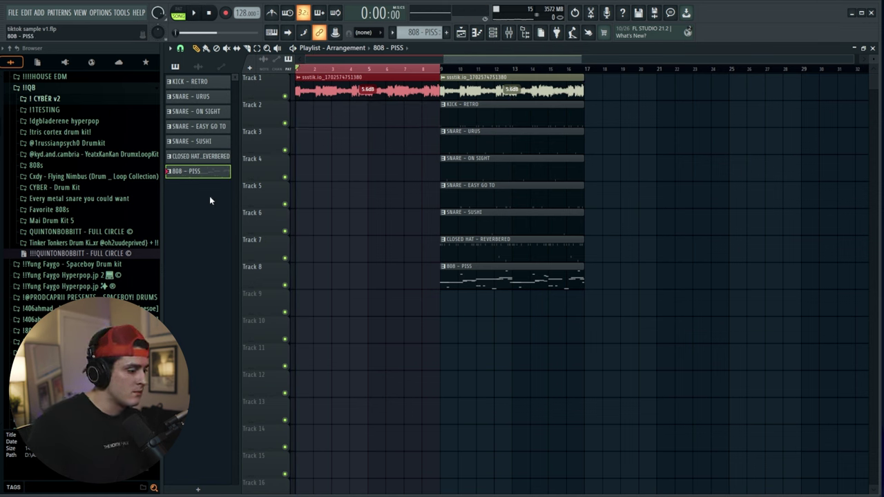
Step: Create a new pattern named r and enter the Serum bass line in its Piano roll with long D5, F5, G5 and A5 notes
left_click(199, 490)
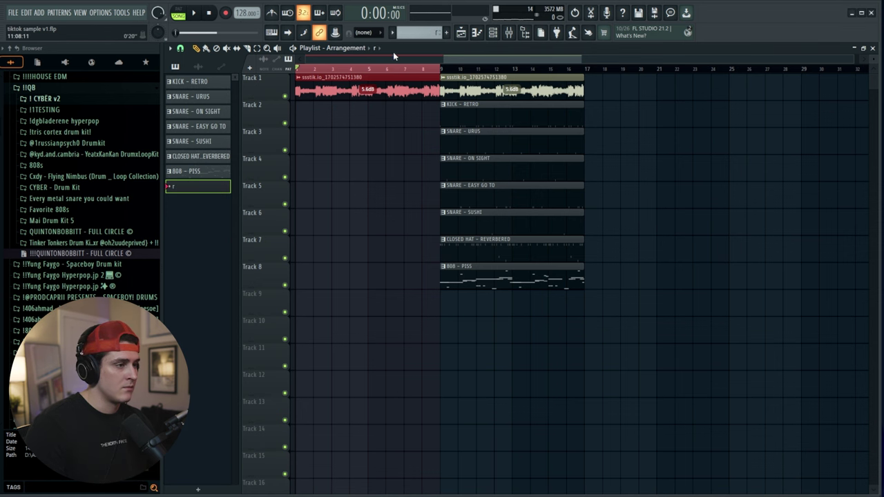
key("space")
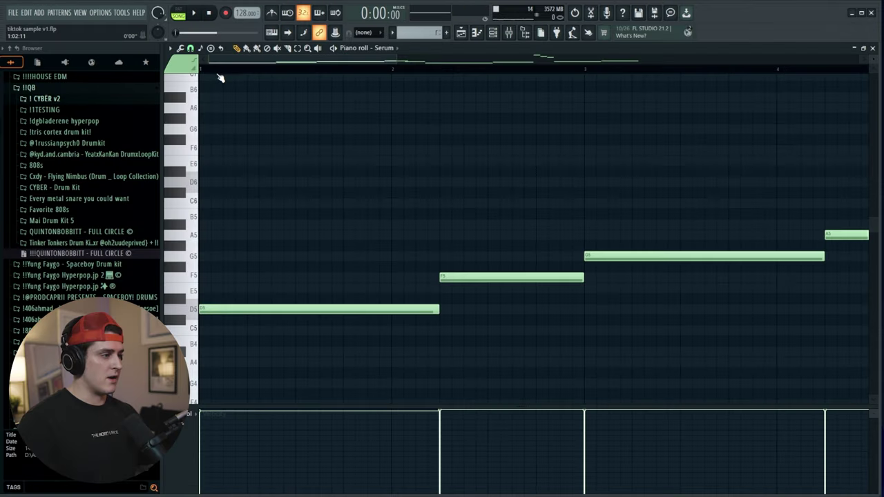
scroll(222, 70, "down", 3)
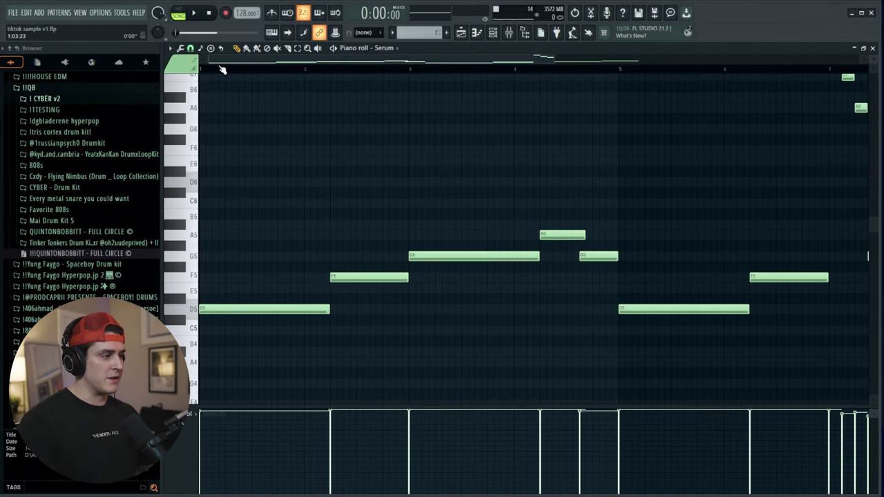
Step: Route the drum, 808 and Serum channels to mixer tracks 6 to 13 and load Fruity parametric EQ 2 in the Serum track's first slot
left_click(494, 35)
left_click_drag(326, 154, 326, 269)
left_click(507, 36)
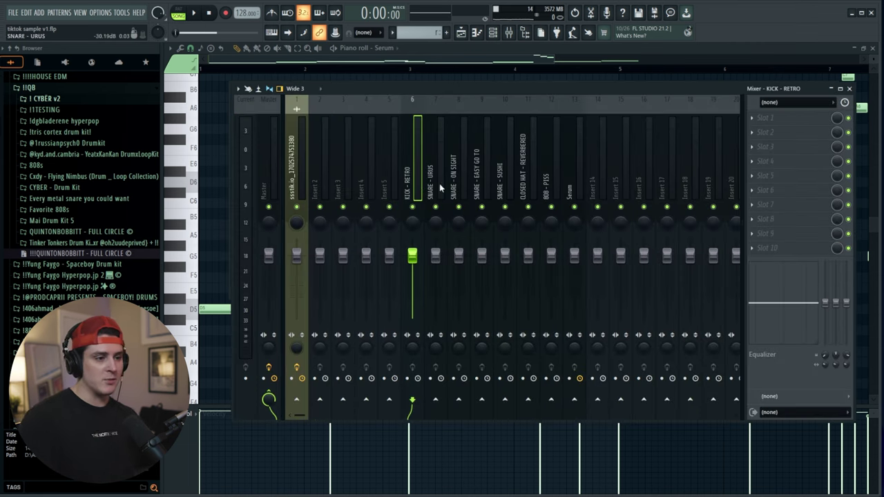
left_click(757, 118)
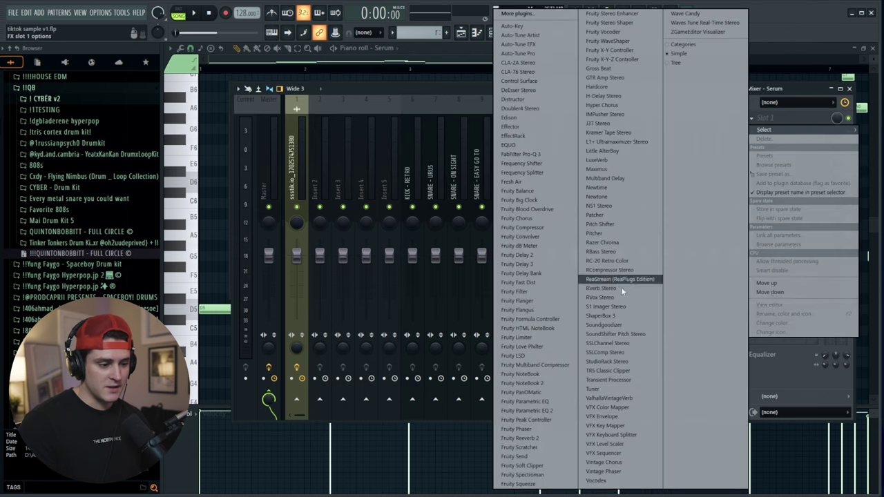
left_click(532, 410)
Step: Low-pass the Serum bass in the EQ during playback and dip band 3 to about -3.4 dB at 367 Hz
left_click_drag(425, 226, 360, 282)
key("space")
left_click_drag(397, 224, 364, 259)
left_click_drag(344, 225, 357, 232)
left_click_drag(360, 282, 371, 282)
left_click_drag(264, 225, 321, 228)
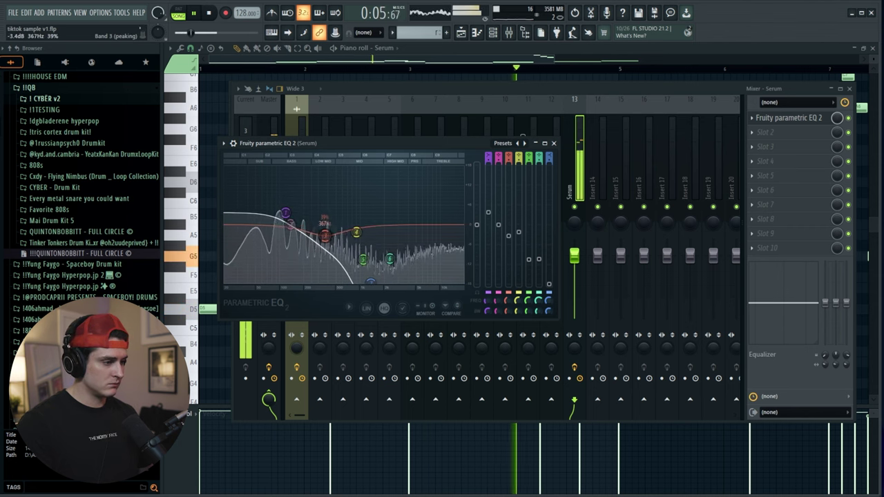
left_click(553, 143)
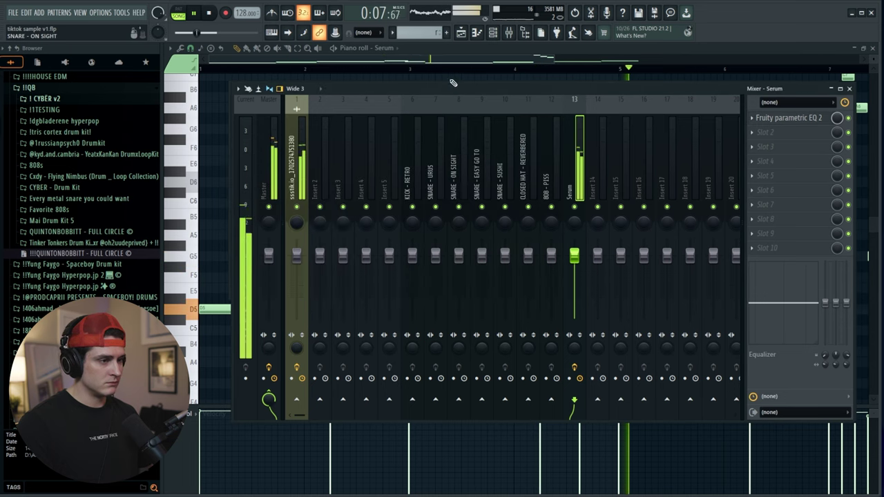
Step: Shorten the A5 note in bar 4 of the Serum pattern so it ends where the following G5 note starts
left_click(477, 62)
scroll(480, 71, "down", 1)
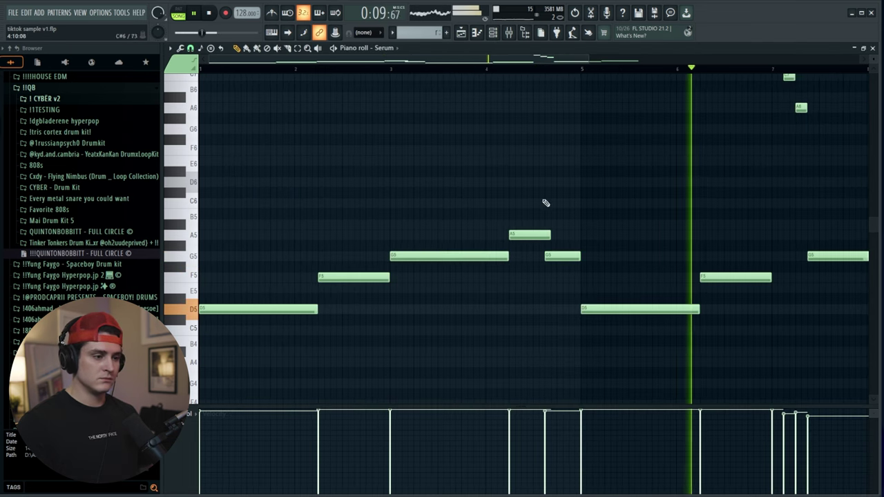
left_click_drag(550, 235, 544, 236)
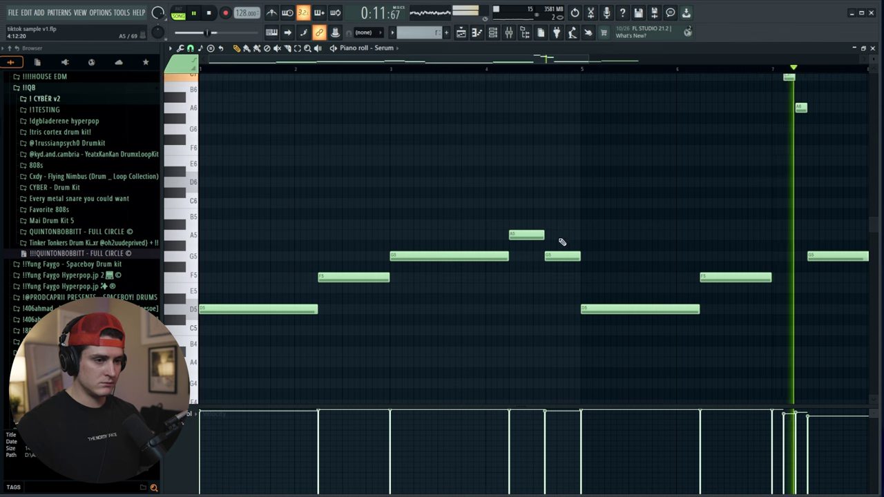
Step: Export the finished tiktok sample v1 beat as an audio file
left_click(493, 32)
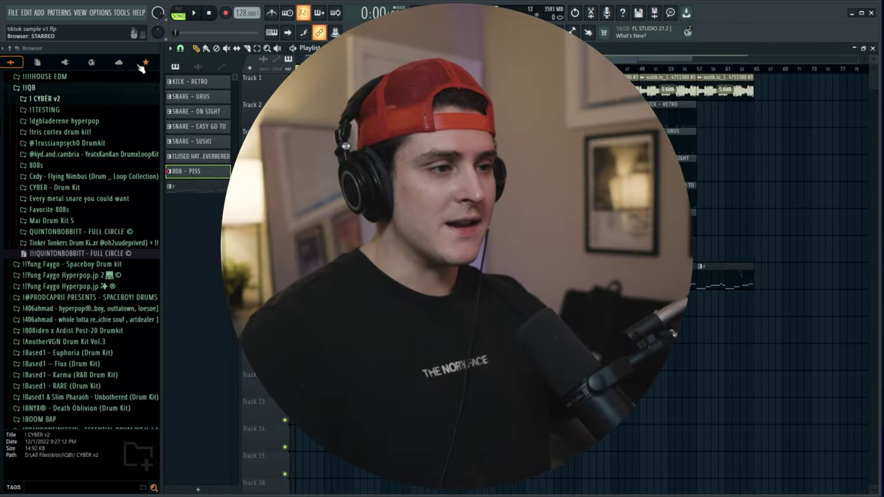
key("ctrl+shift+r")
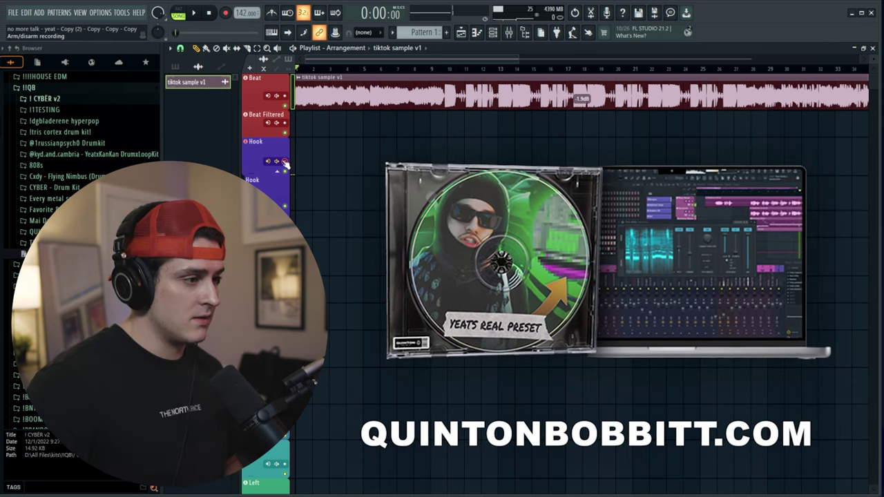
Step: Set Auto-Tune Pro on the Hook mixer track to the key of D with the Minor scale, and return to the Playlist
left_click(508, 33)
left_click(401, 199)
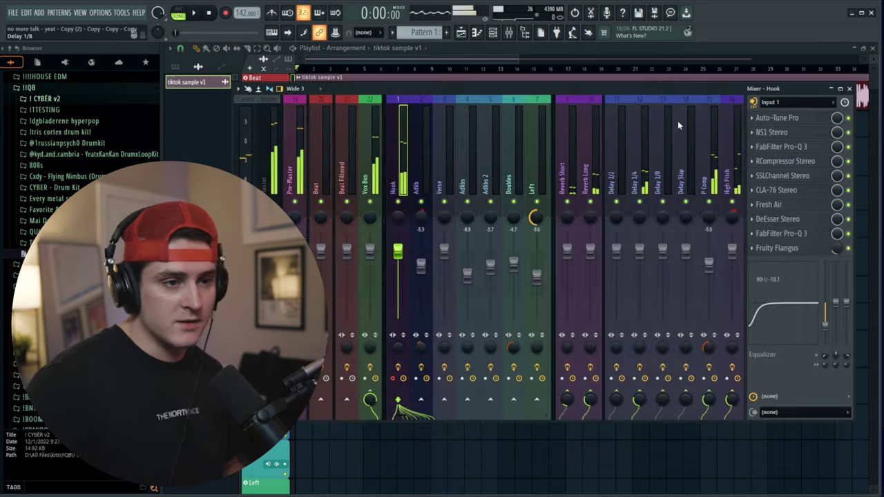
left_click(772, 118)
left_click(422, 131)
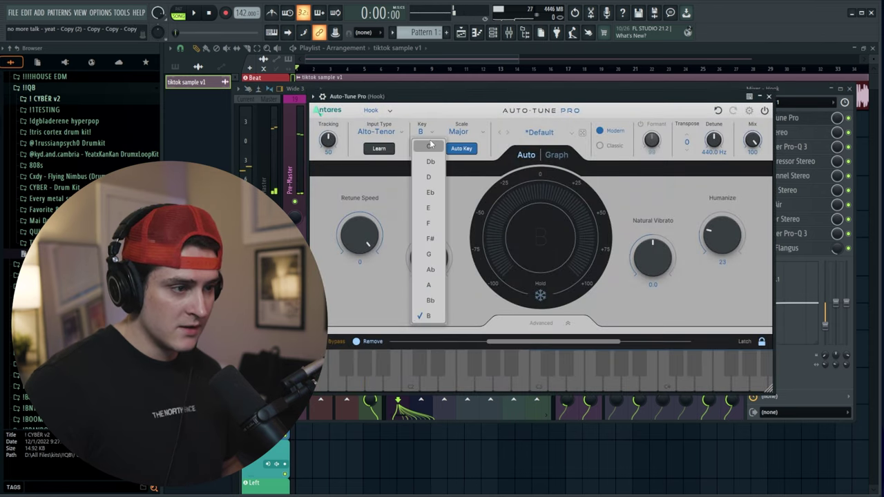
left_click(429, 178)
left_click(459, 131)
left_click(475, 146)
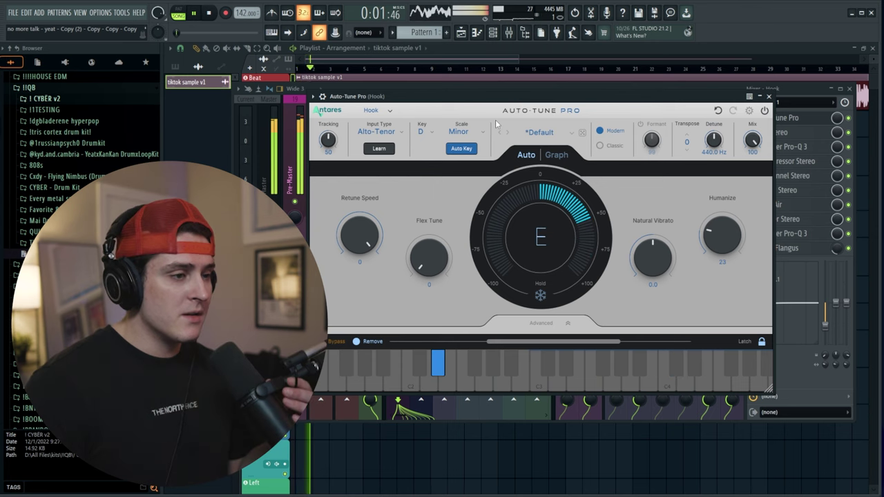
left_click(770, 96)
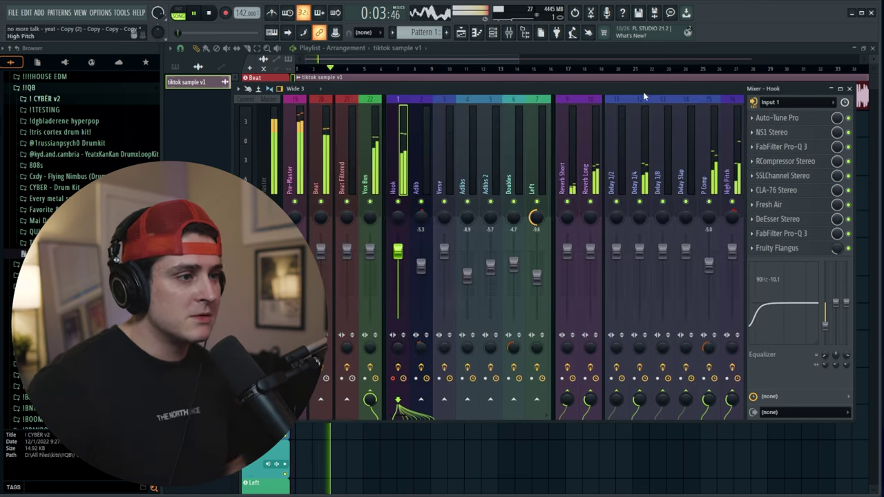
key("F9")
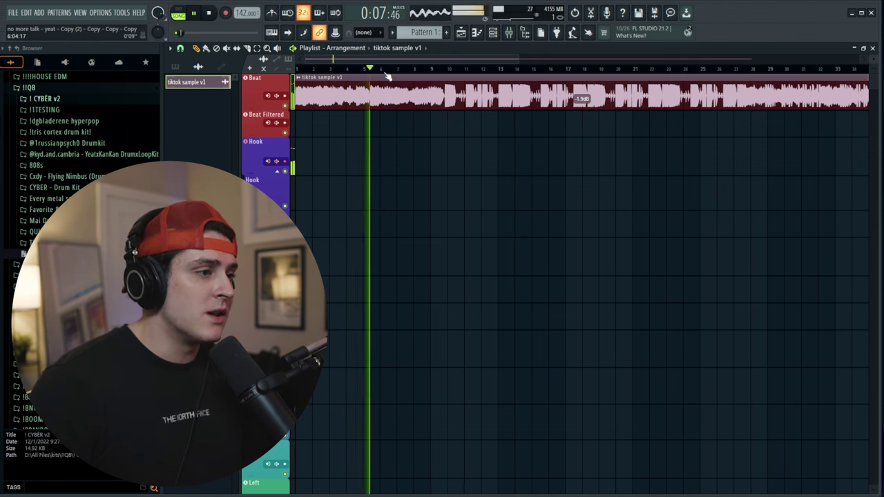
scroll(393, 69, "up", 2)
scroll(398, 71, "down", 1)
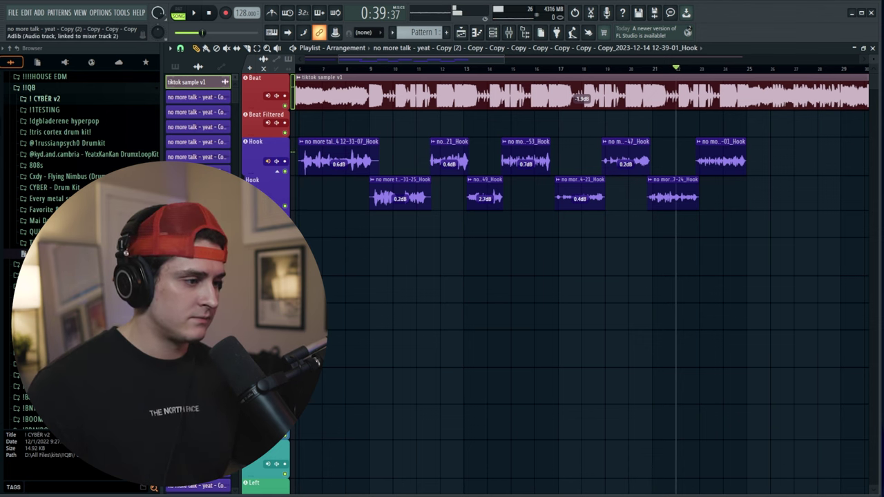
Step: Set the key of Auto-Tune Pro on the Adlib mixer track to D
left_click(516, 33)
left_click(428, 185)
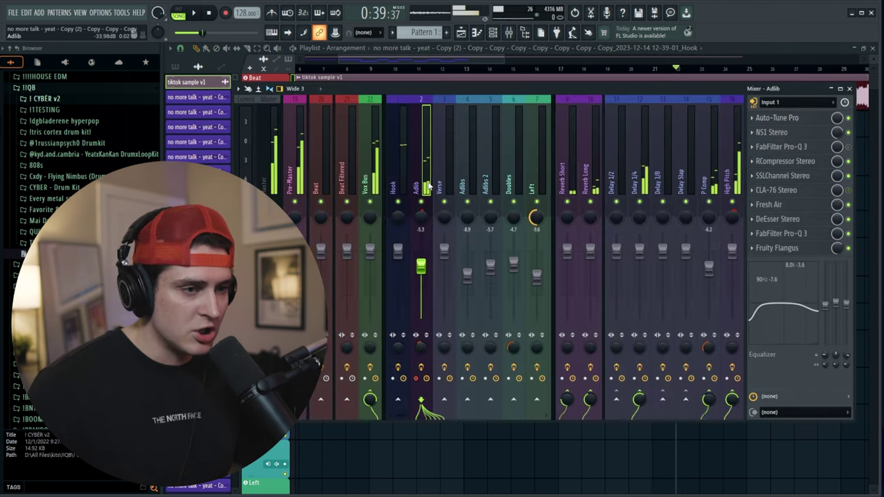
left_click(780, 118)
left_click(452, 166)
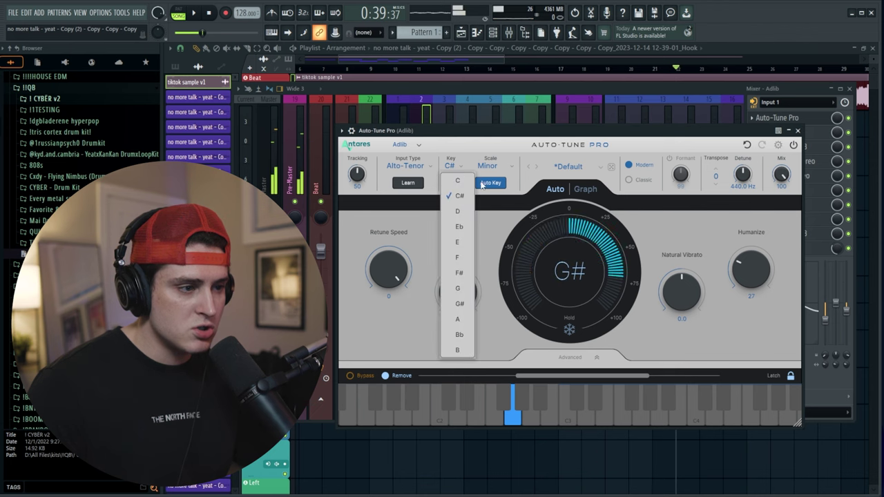
left_click(458, 211)
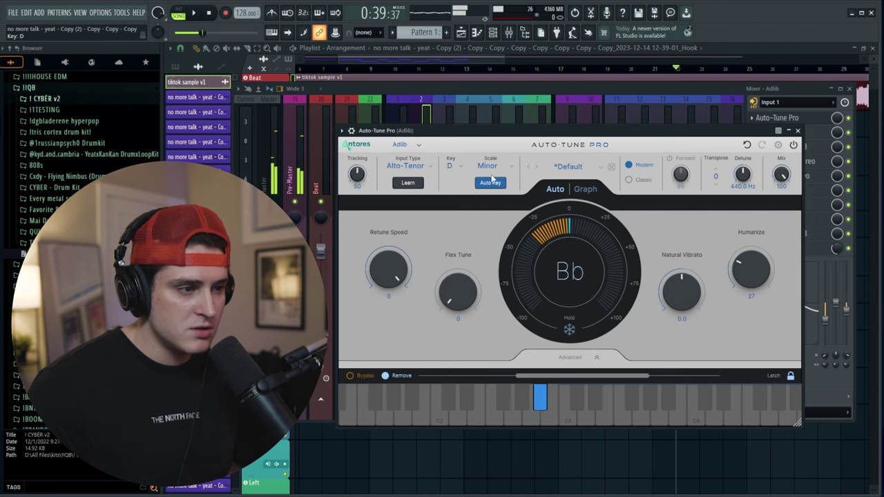
left_click(798, 131)
Step: Record an adlib take over bars 1 to 4 on the Adlib track, duplicate it into bars 5 to 8 and play it back
left_click(360, 61)
key("space")
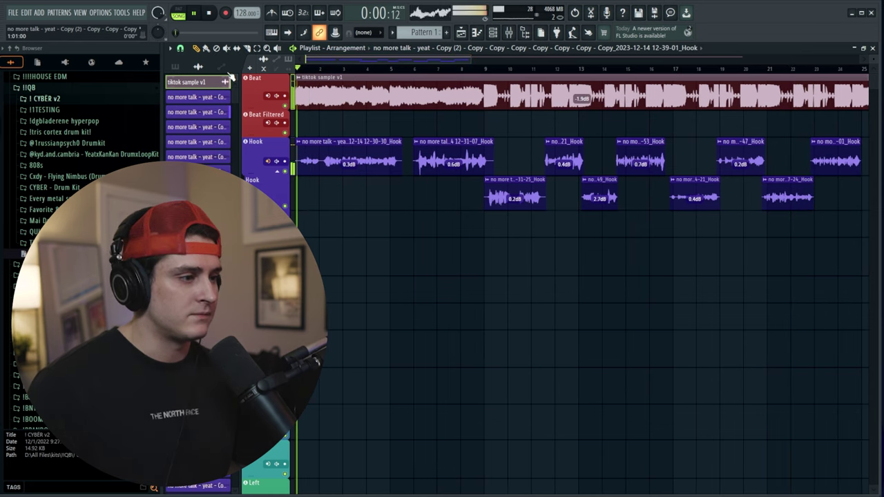
key("space")
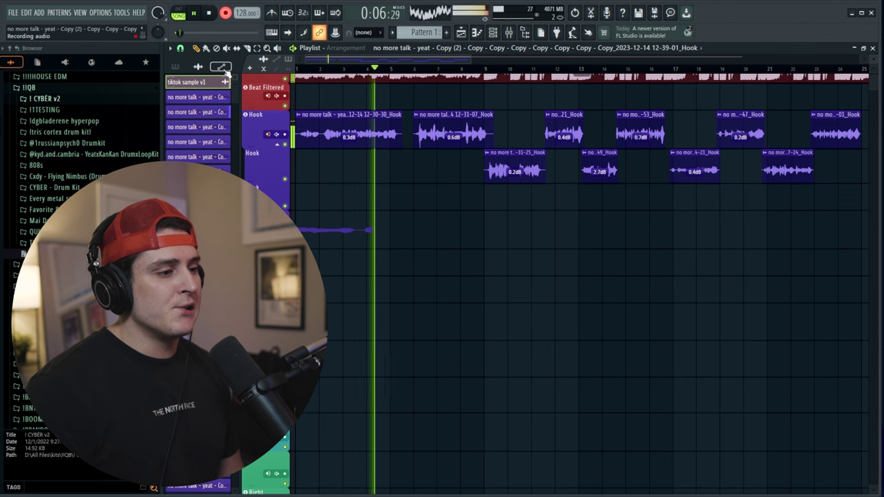
key("space")
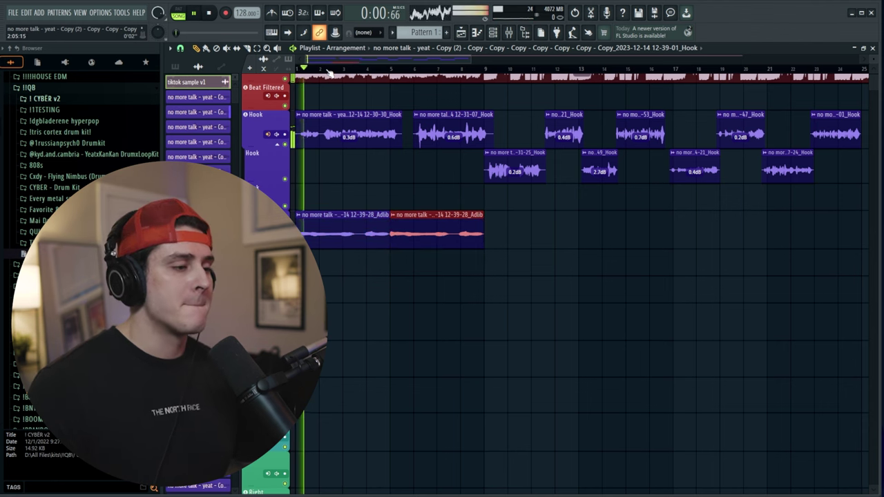
scroll(351, 59, "up", 2)
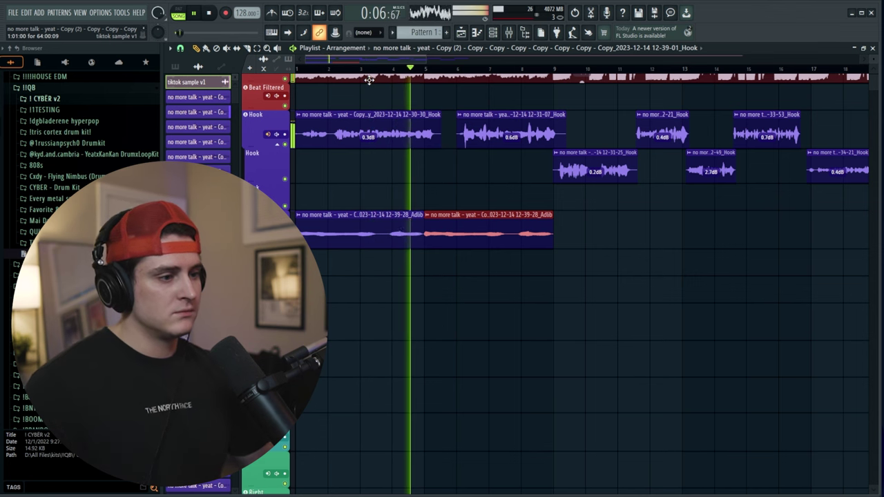
left_click(520, 69)
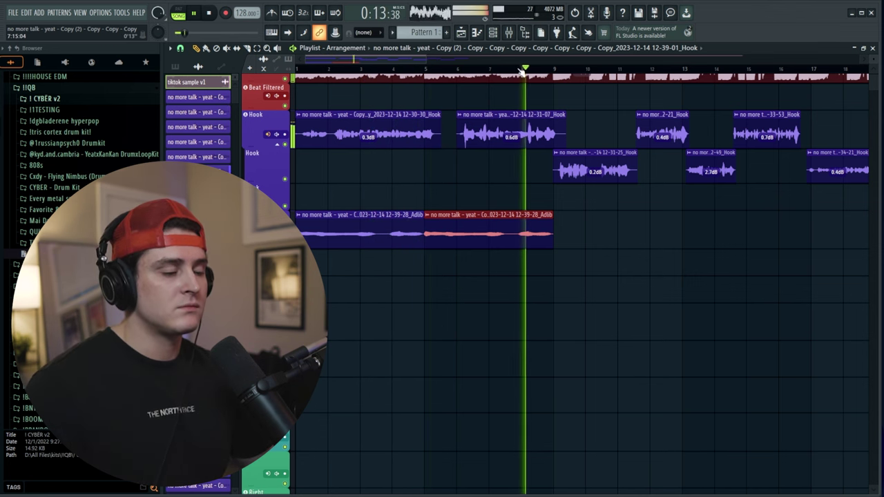
Step: Record another adlib take on the Adlib track from bar 9 to bar 16, under the hook vocals
left_click_drag(393, 61, 429, 60)
left_click_drag(431, 213, 483, 247)
key("r")
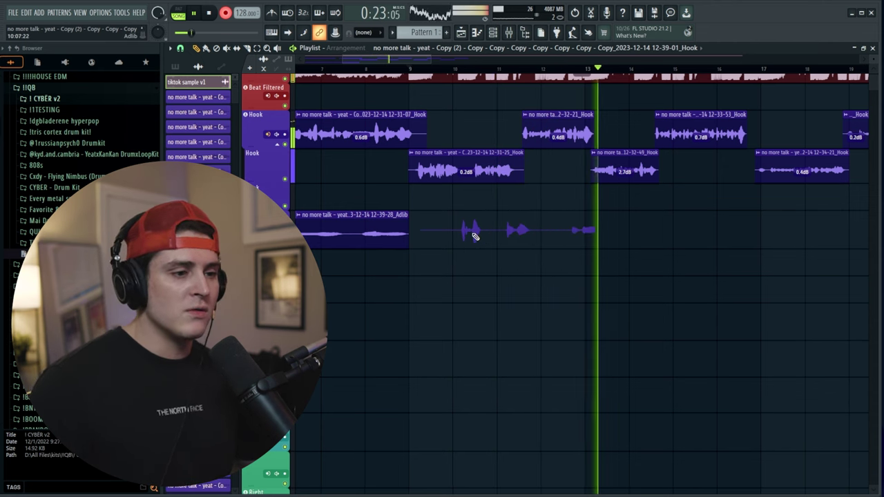
left_click_drag(390, 60, 423, 60)
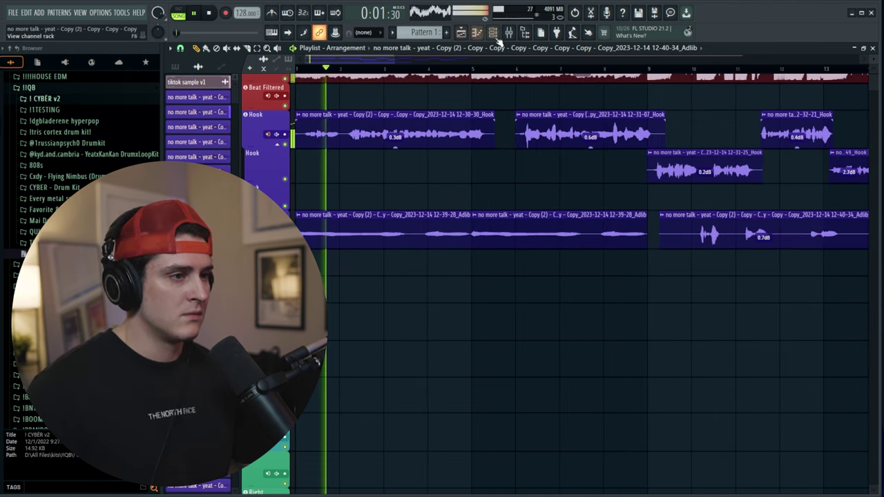
Step: Load Fruity Stereo Shaper in slot 9 of the Adlib mixer track and lower the track's volume to -6.6 dB during playback
left_click(509, 36)
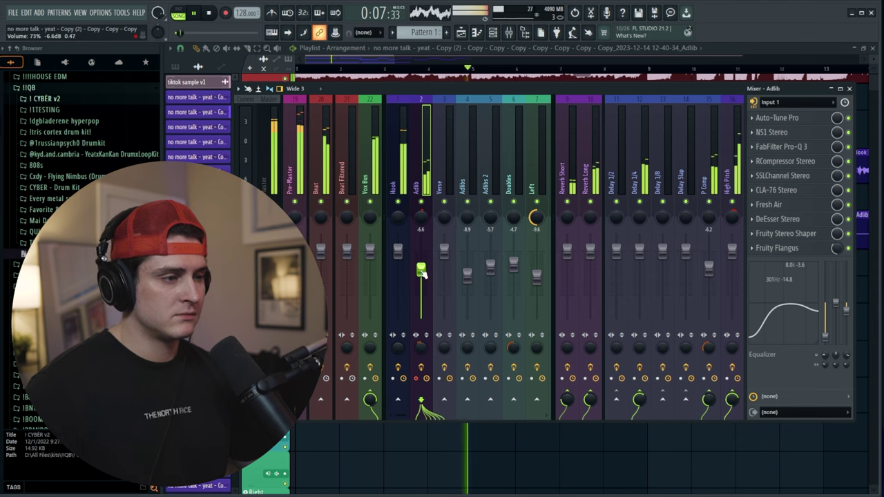
key("F9")
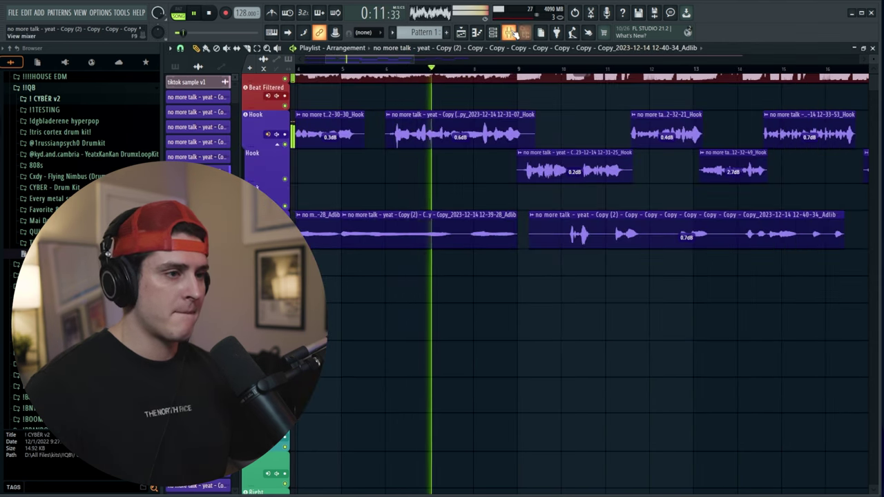
key("F9")
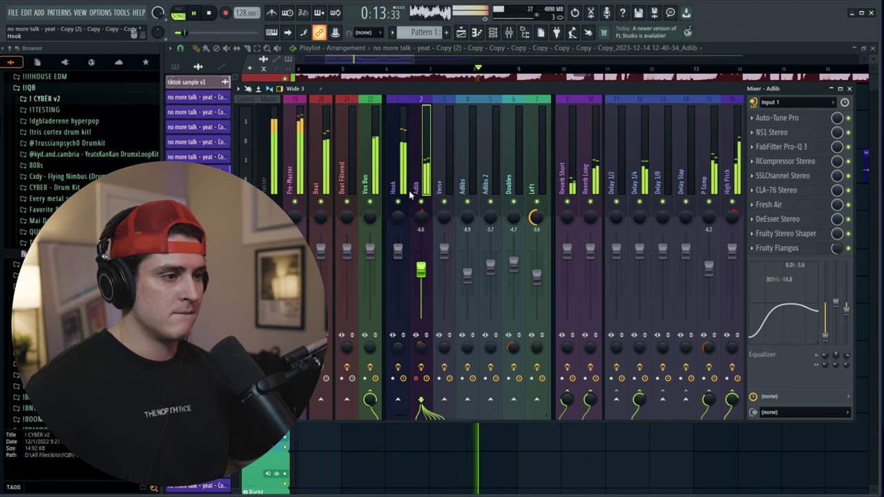
key("F9")
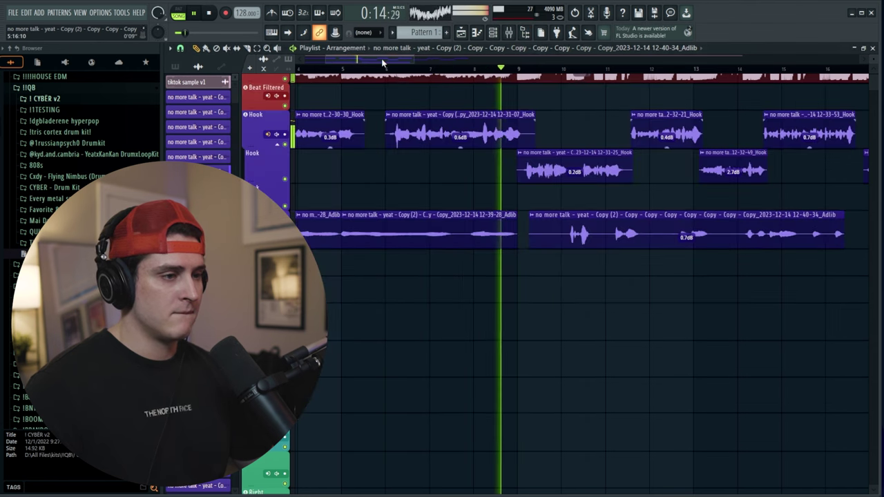
Step: Set the left/right delay of the Adlib track's Fruity Stereo Shaper to about 0.4 ms right and return to the Playlist
left_click(509, 34)
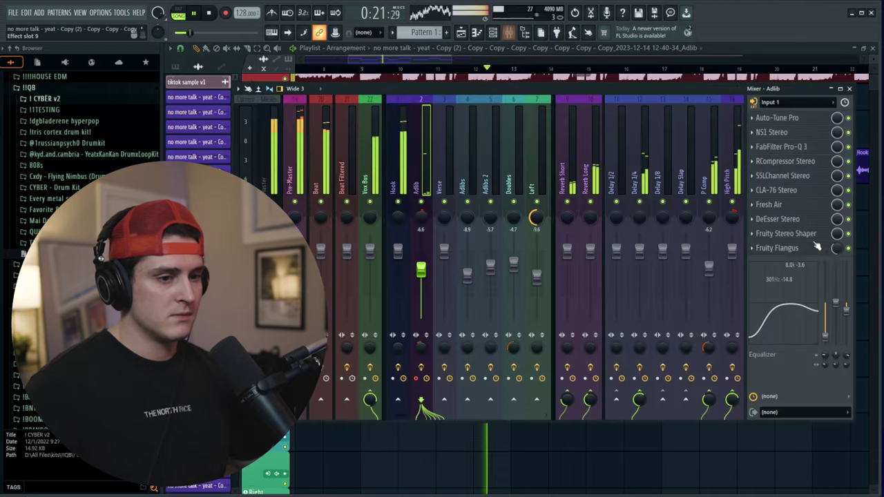
left_click(788, 235)
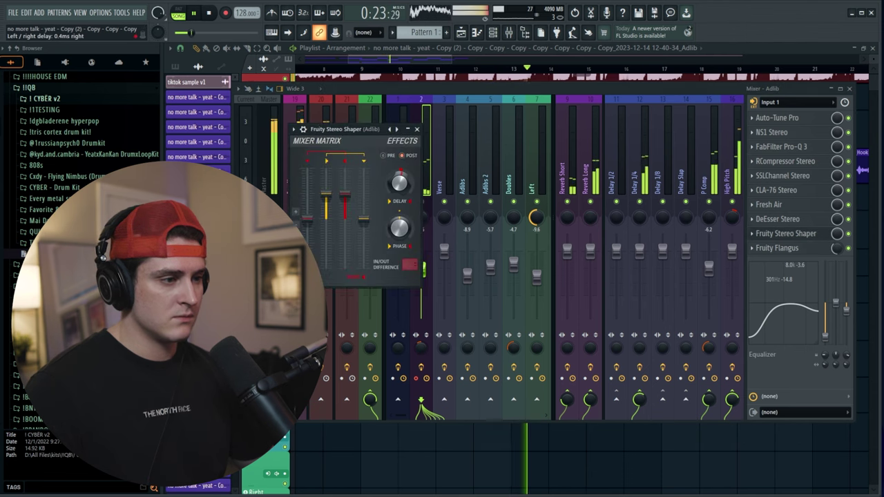
left_click(417, 130)
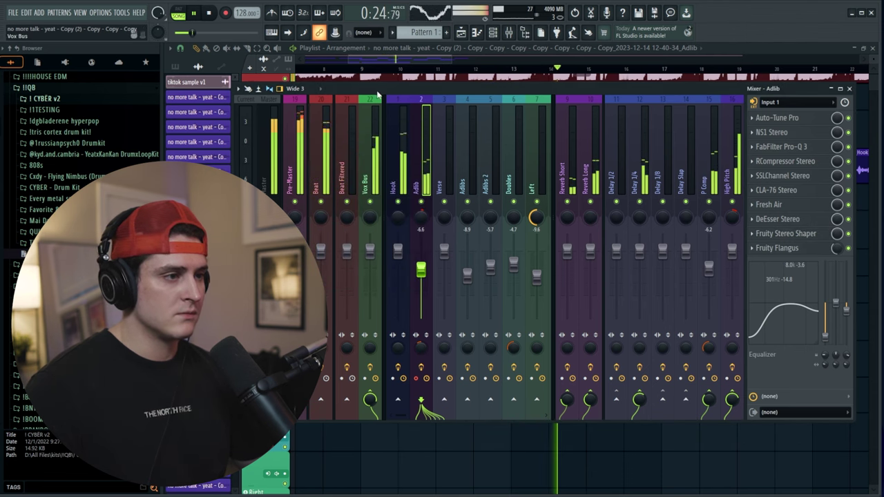
left_click(395, 63)
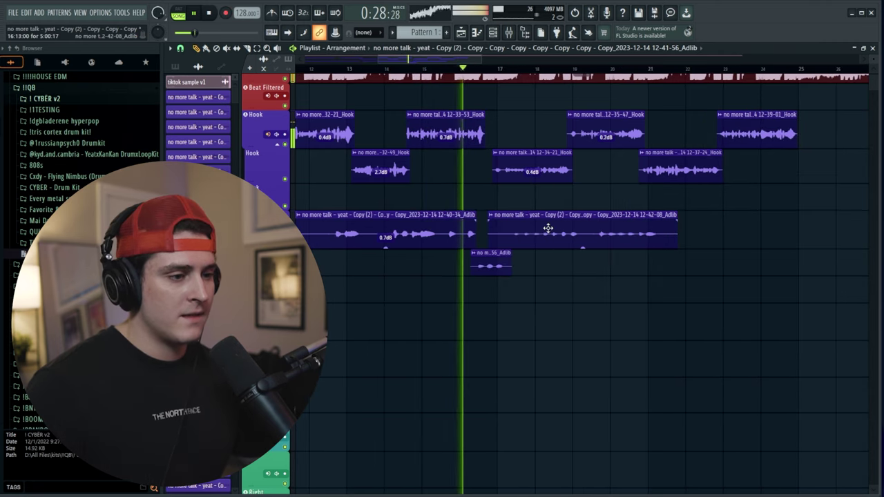
right_click(548, 228)
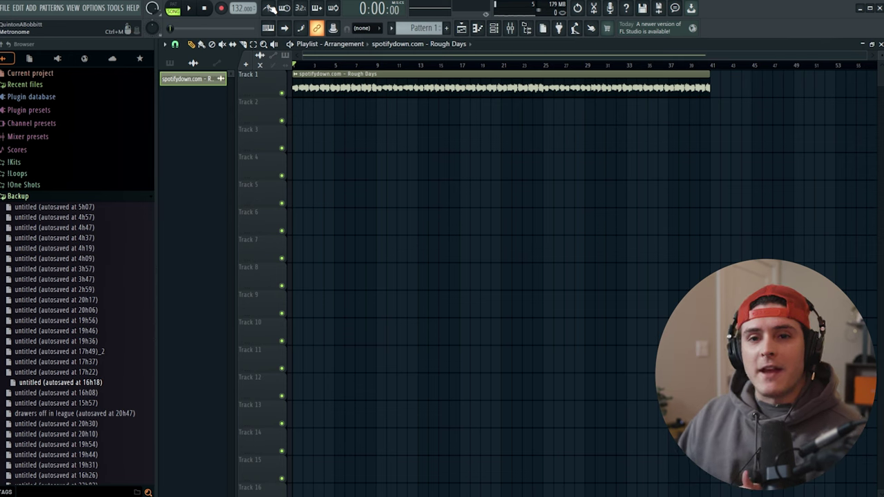
Step: Route the Rough Days sample to mixer track 1 and play it back with the Mixer open
double_click(329, 86)
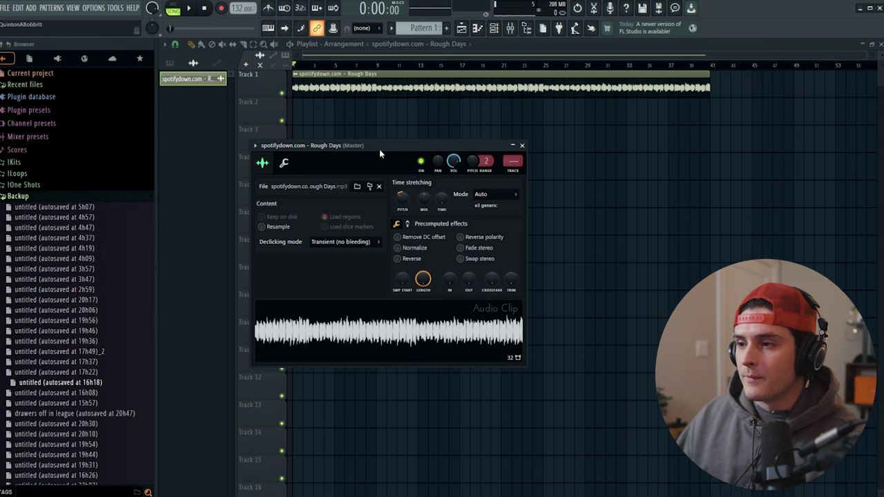
left_click_drag(379, 149, 405, 134)
key("space")
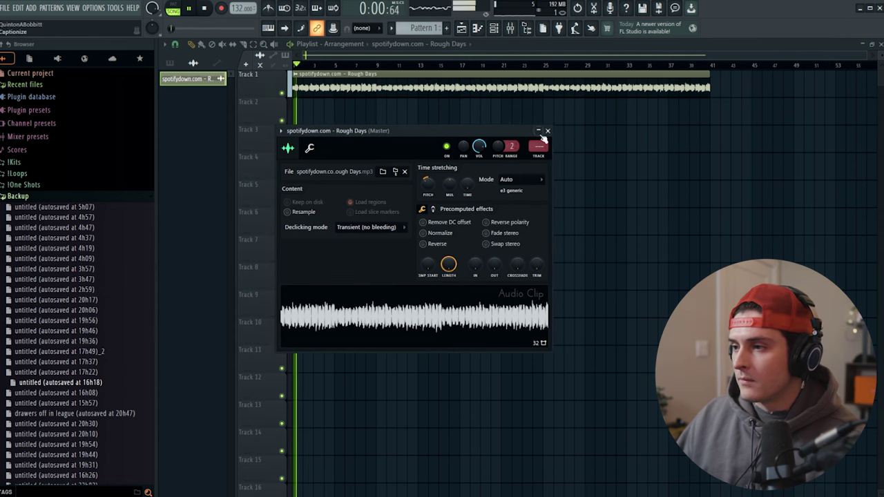
left_click(539, 158)
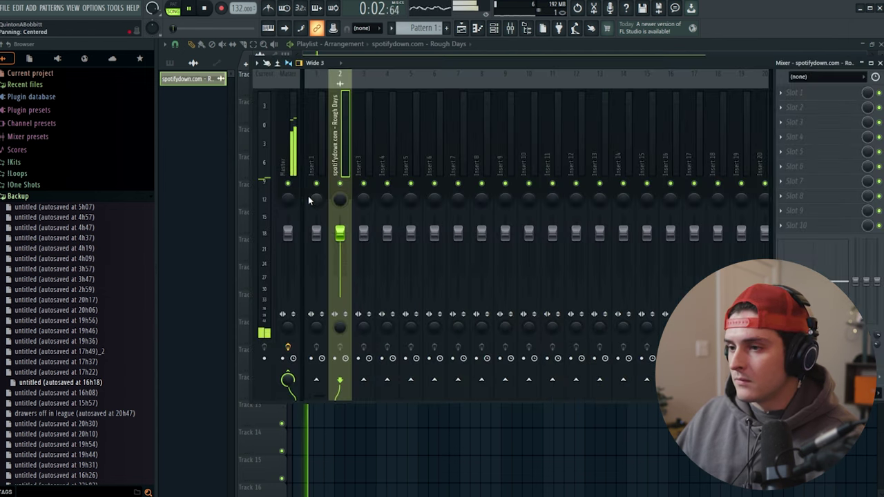
key("F9")
key("space")
key("space")
scroll(315, 67, "up", 2)
left_click(509, 28)
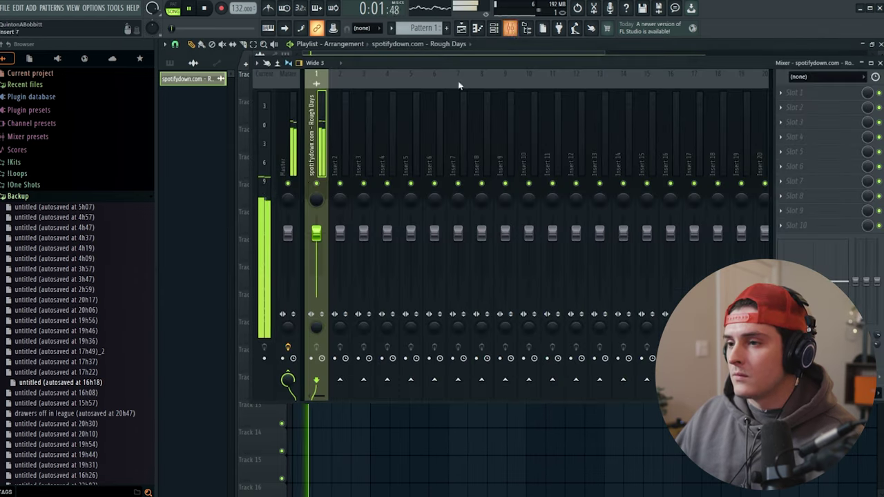
Step: Load ValhallaVintageVerb in slot 1 of the sample's mixer track with mix 11.2 %, decay 1.66 s and low cut 530 Hz
left_click(794, 92)
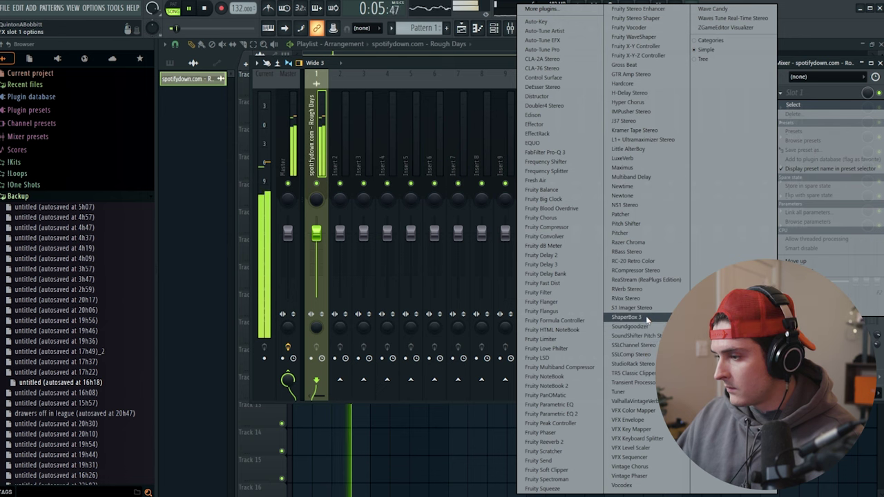
left_click(636, 400)
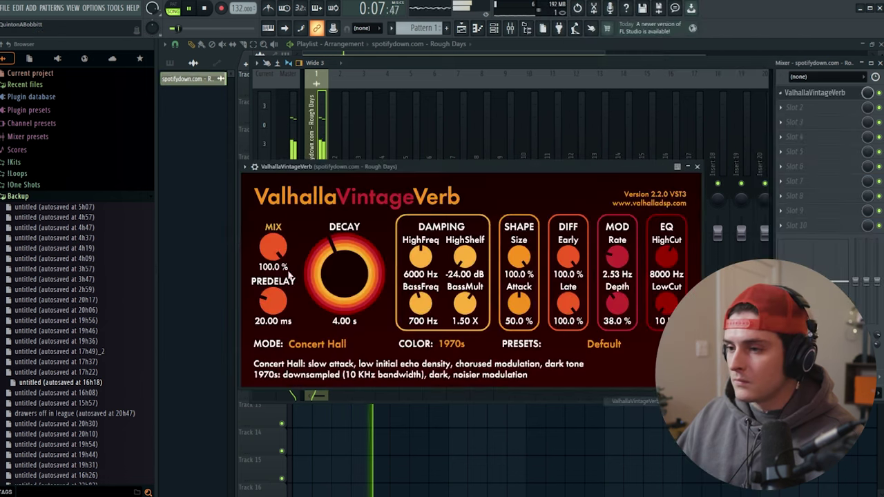
left_click_drag(274, 247, 275, 340)
left_click_drag(328, 250, 328, 290)
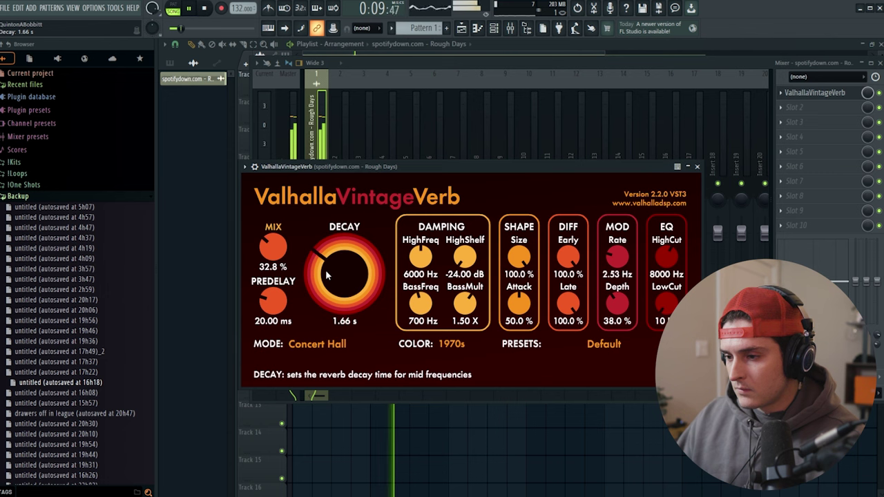
left_click_drag(666, 303, 667, 292)
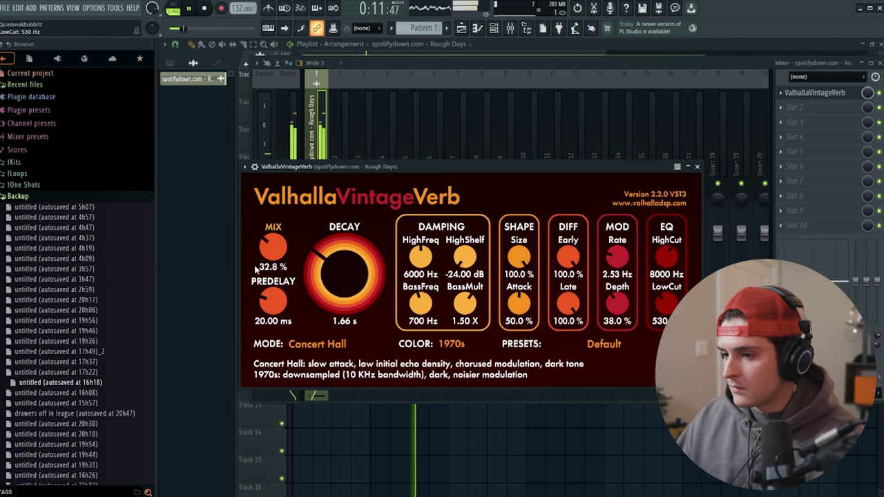
left_click_drag(271, 251, 263, 272)
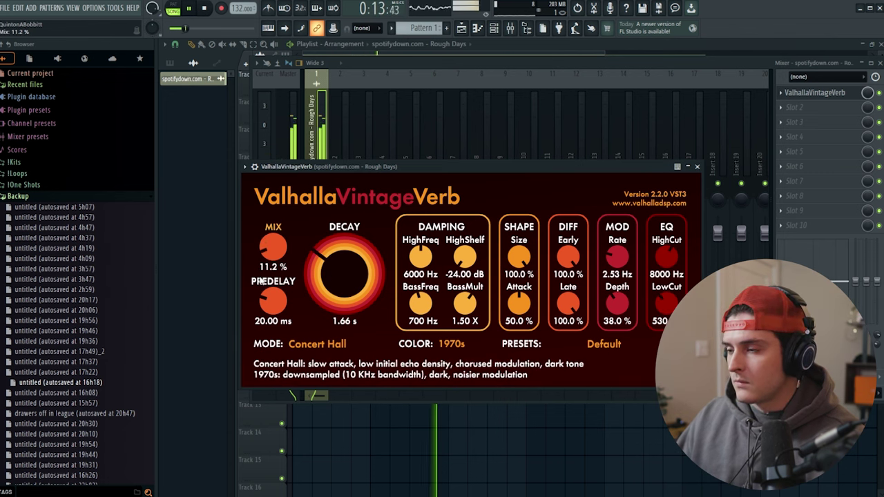
Step: Refine the sample's ValhallaVintageVerb to a 7.2 % mix, 3.41 s decay and 430 Hz low cut during playback
left_click_drag(540, 169, 555, 169)
left_click_drag(681, 302, 680, 307)
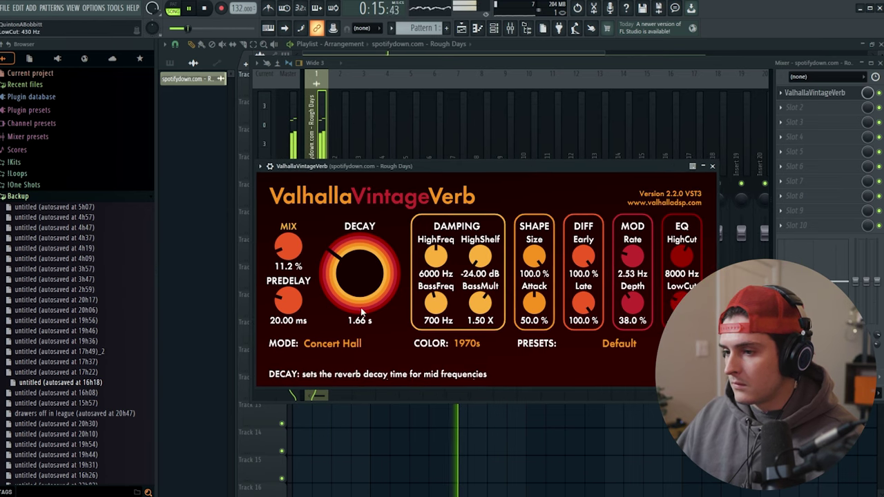
mouse_move(276, 256)
left_mouse_down()
mouse_move(275, 265)
mouse_move(276, 252)
left_mouse_up()
left_click(712, 166)
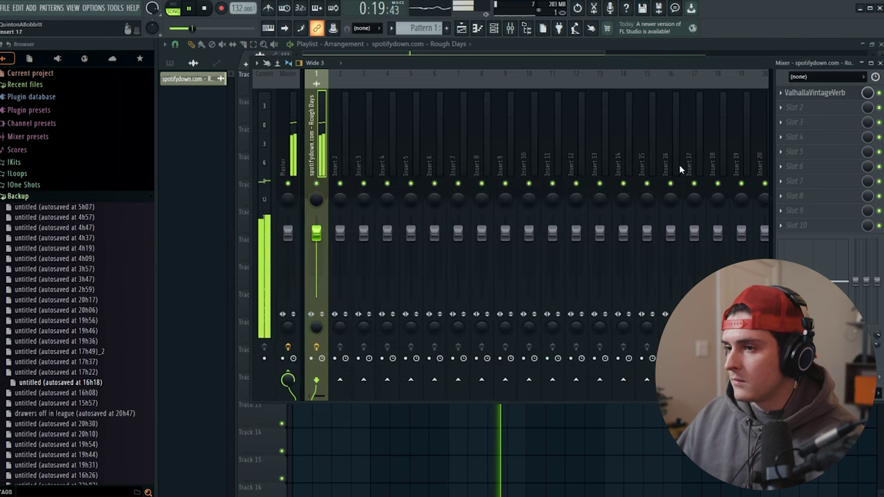
left_click(829, 93)
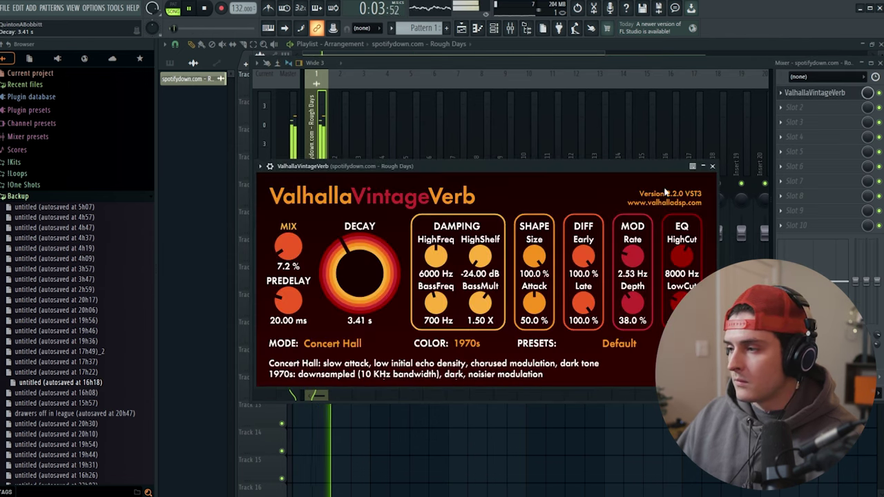
left_click(711, 168)
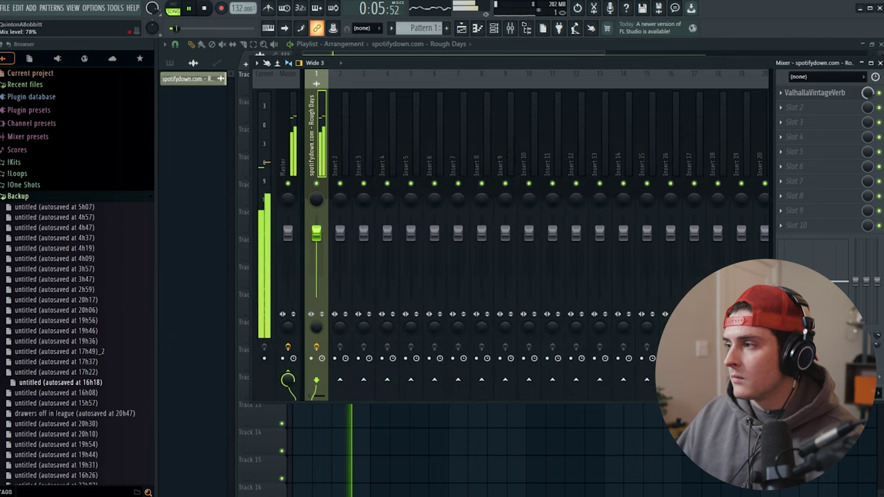
Step: Load Fruity Parametric EQ 2 in slot 2, boost band 6 around 2.2 kHz and slightly cut band 7 and band 3 near 259 Hz
left_click(793, 110)
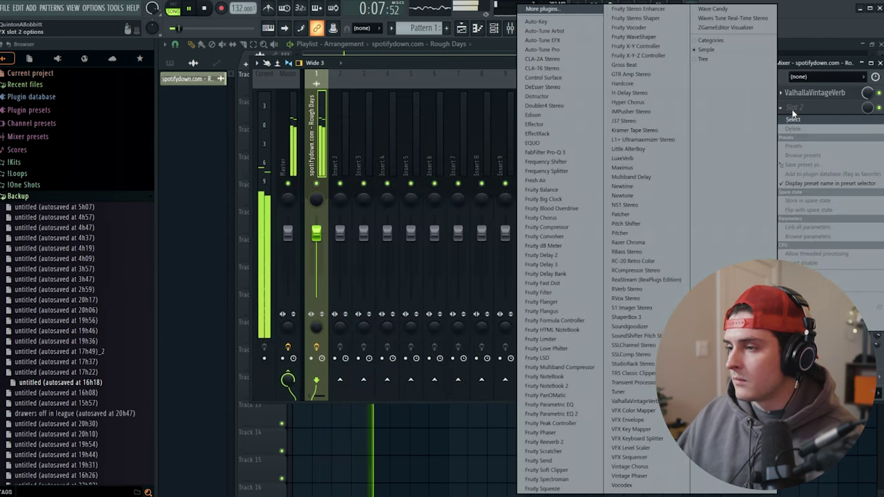
left_click(565, 417)
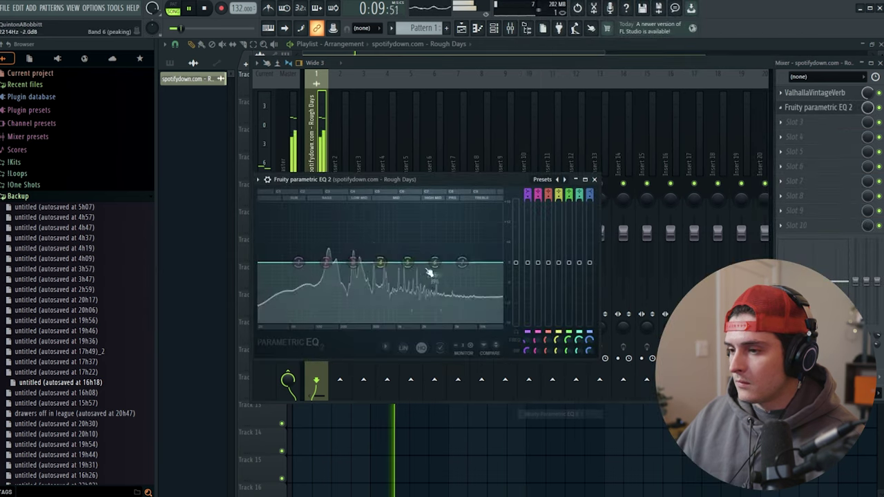
left_click_drag(430, 263, 473, 270)
left_click_drag(359, 271, 350, 268)
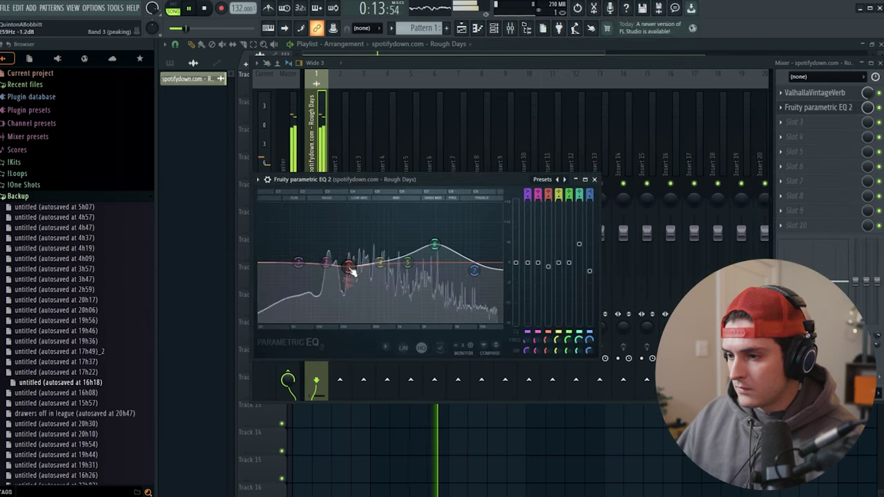
scroll(434, 245, "down", 3)
left_click_drag(435, 244, 438, 238)
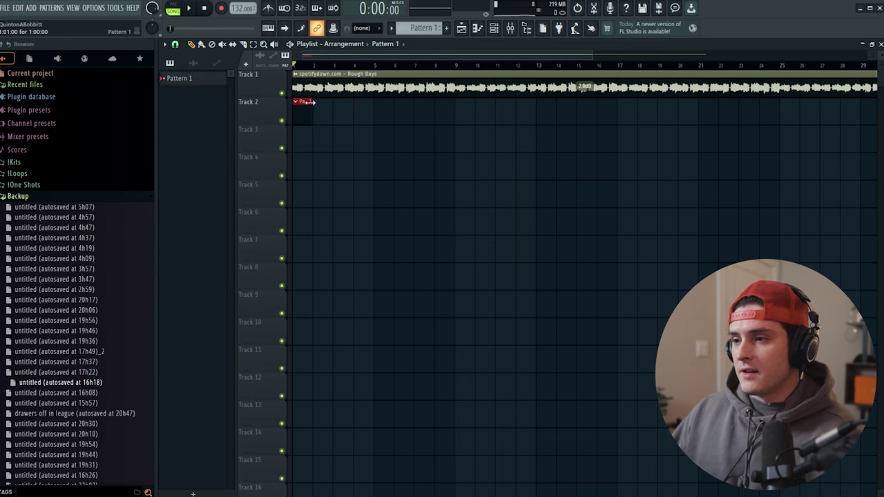
Step: Extend the Pattern 1 clip on Track 2 to eight bars and repeat it until the end of the sample
scroll(358, 61, "down", 3)
key("ctrl+b")
key("ctrl+b")
key("ctrl+b")
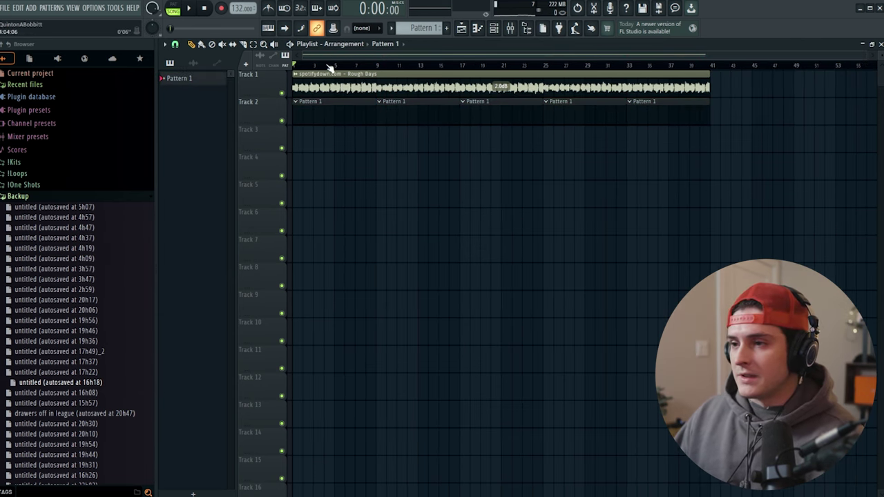
scroll(330, 67, "up", 1)
scroll(351, 56, "down", 1)
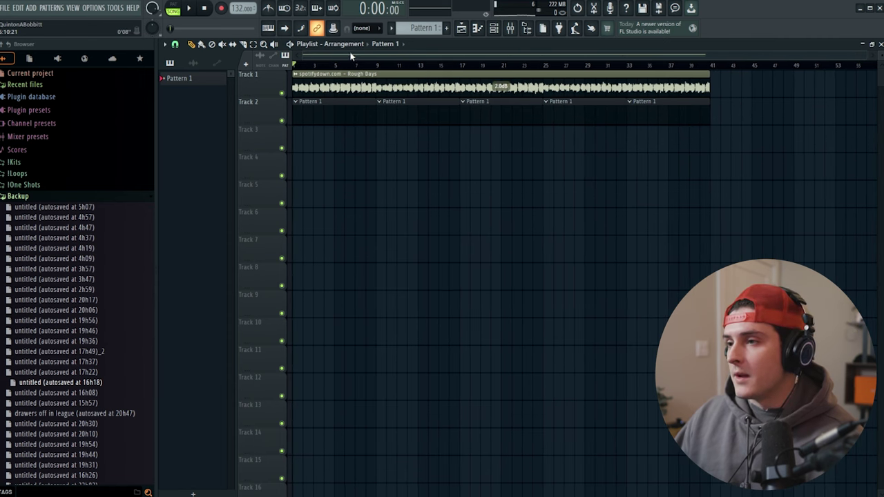
Step: Show all channels in the Channel rack and load SNARE - LIZZO from the CYBER v2 Drum Kit into the Sampler channel
left_click(493, 29)
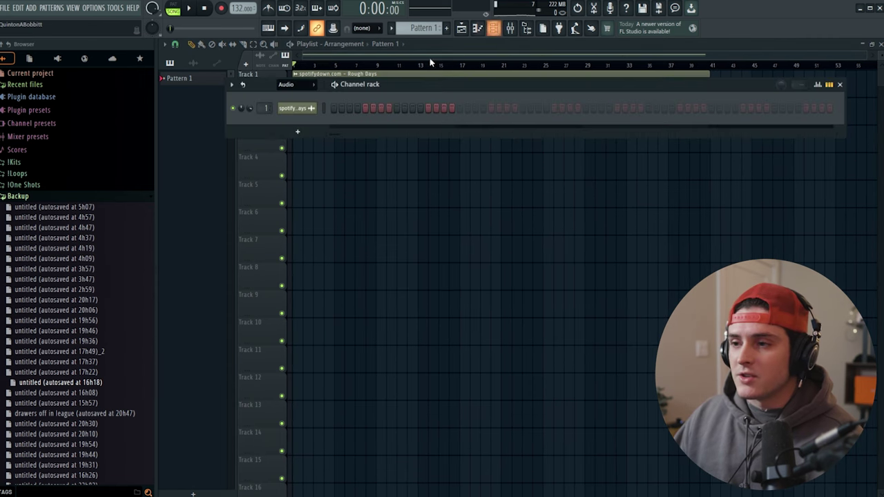
left_click(306, 97)
left_click(124, 162)
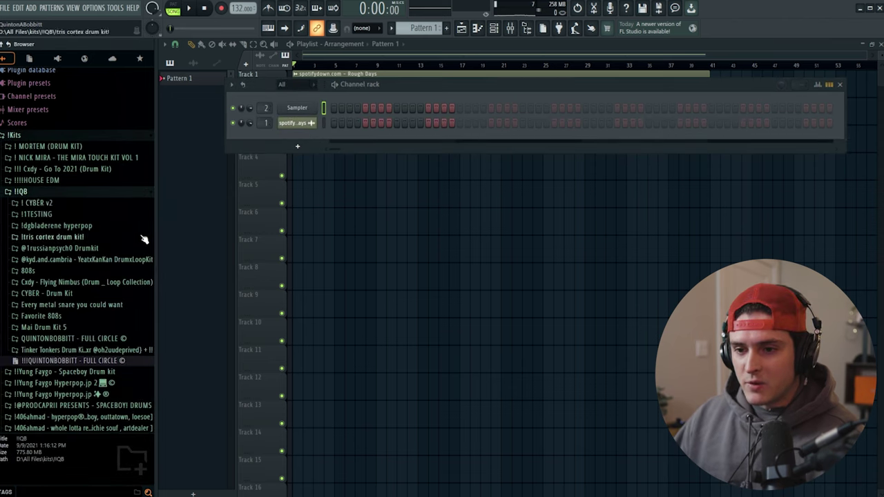
left_click(44, 204)
left_click(44, 216)
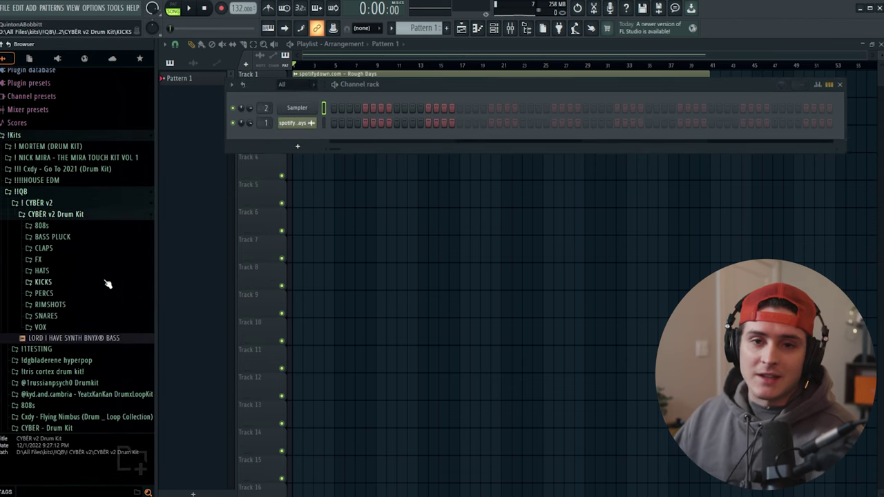
left_click(45, 315)
left_click(65, 358)
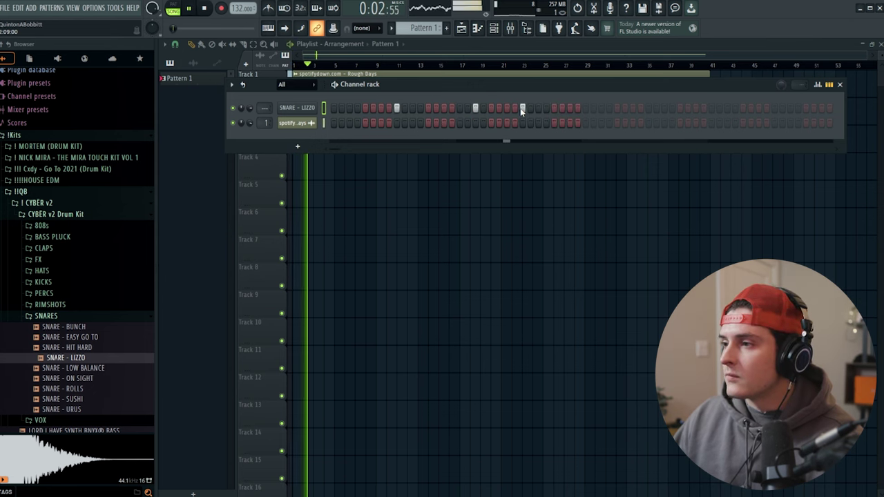
Step: Program a seven-hit SNARE - LIZZO rhythm across four bars and duplicate it into bars 5 to 8 in the Piano roll
left_click(649, 108)
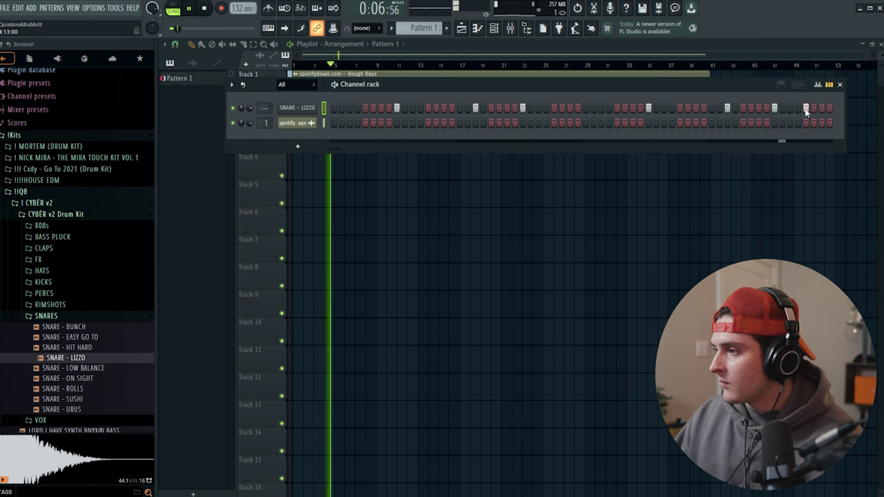
right_click(314, 108)
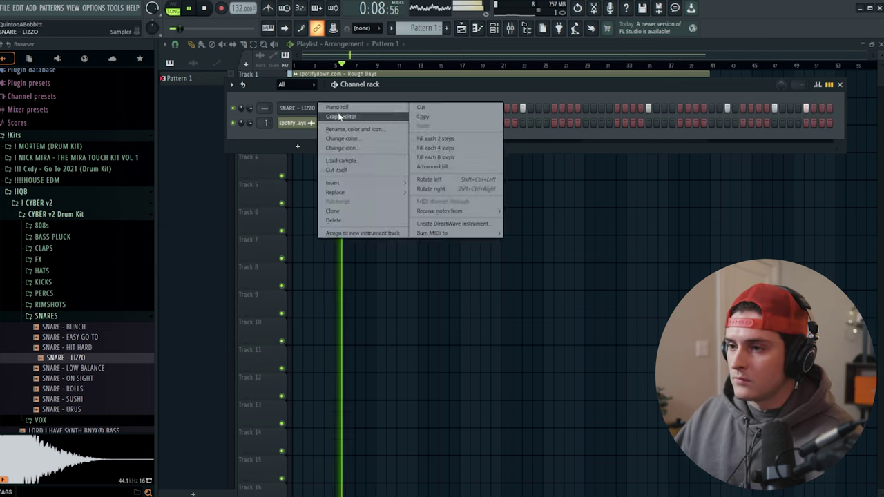
left_click(346, 114)
scroll(373, 69, "down", 2)
left_click_drag(532, 65, 197, 66)
key("ctrl+b")
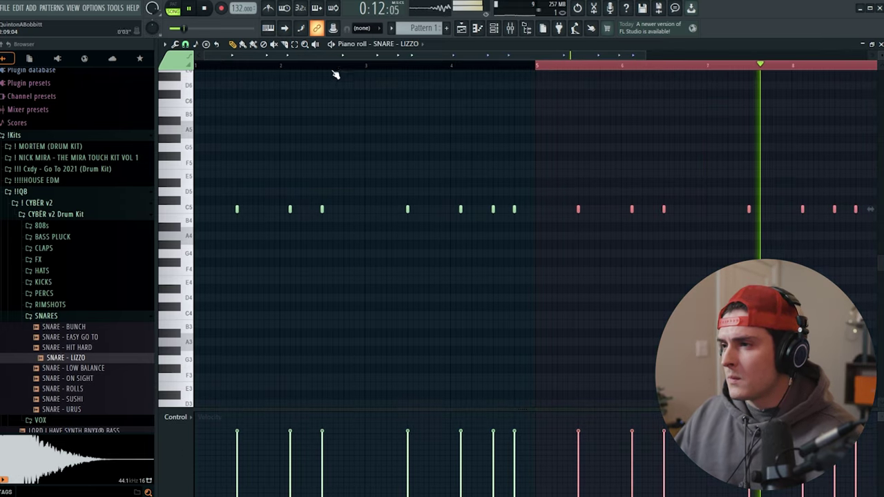
Step: Audition the kit's closed hats over the beat and add CLOSED HAT - HARD as a new channel in the Channel rack
left_click(493, 29)
left_click(56, 317)
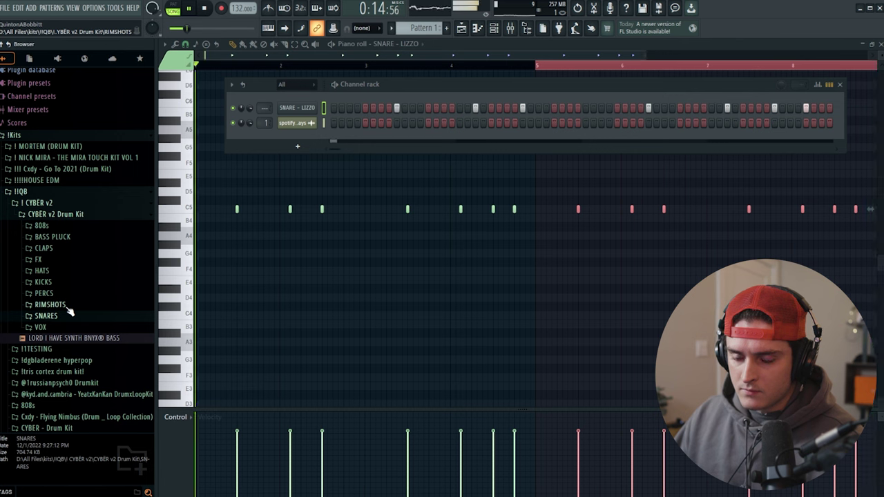
left_click(41, 271)
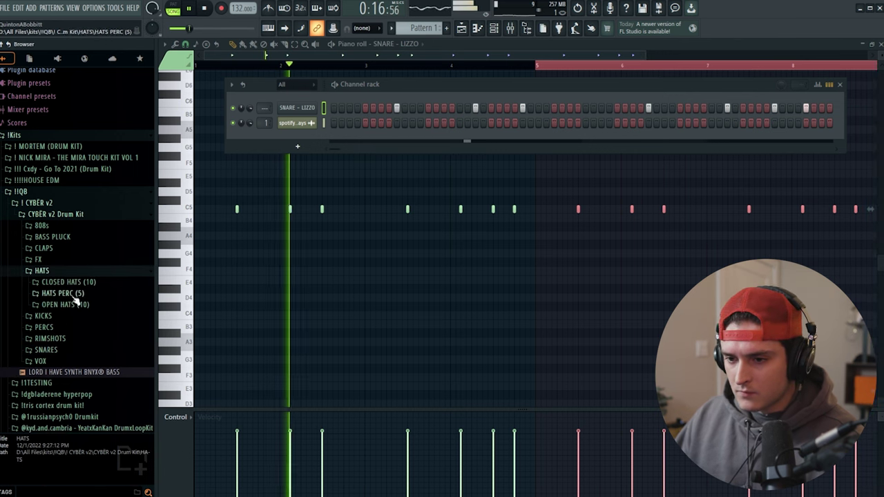
left_click(68, 281)
left_click(97, 387)
left_click(77, 375)
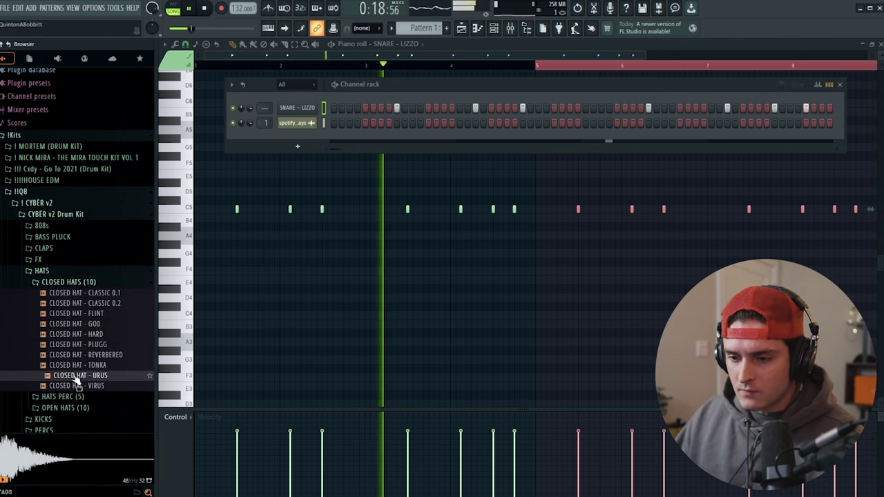
left_click(73, 365)
left_click(69, 355)
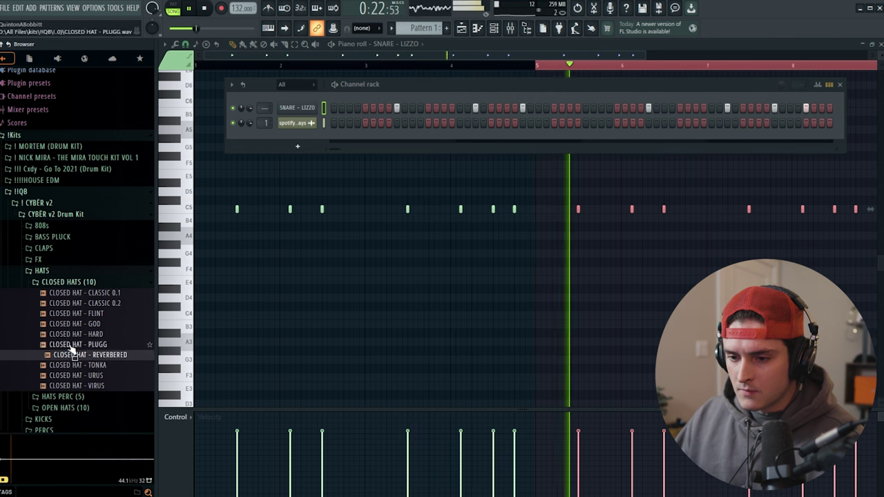
left_click(69, 345)
left_click(69, 336)
left_click(70, 355)
left_click(71, 336)
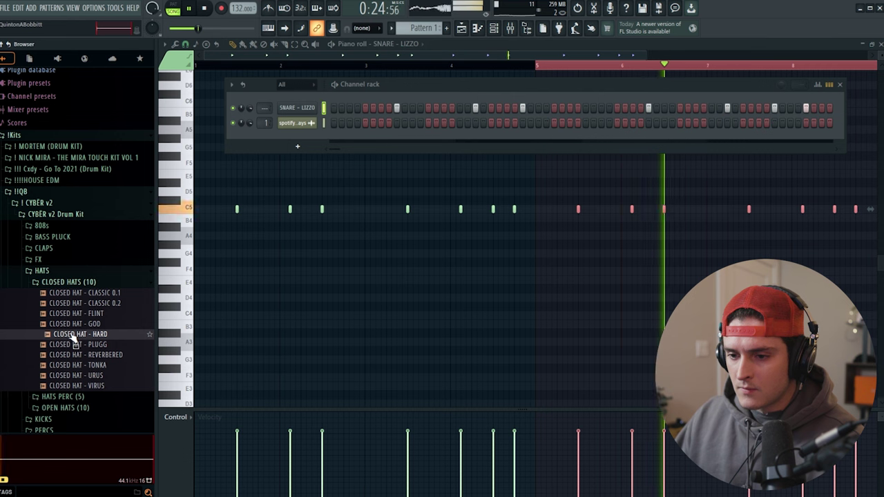
left_click_drag(300, 177, 298, 145)
Step: Fill the CLOSED HAT - HARD channel every 2 steps, open its notes in the Piano roll and restart playback
right_click(314, 137)
left_click(449, 178)
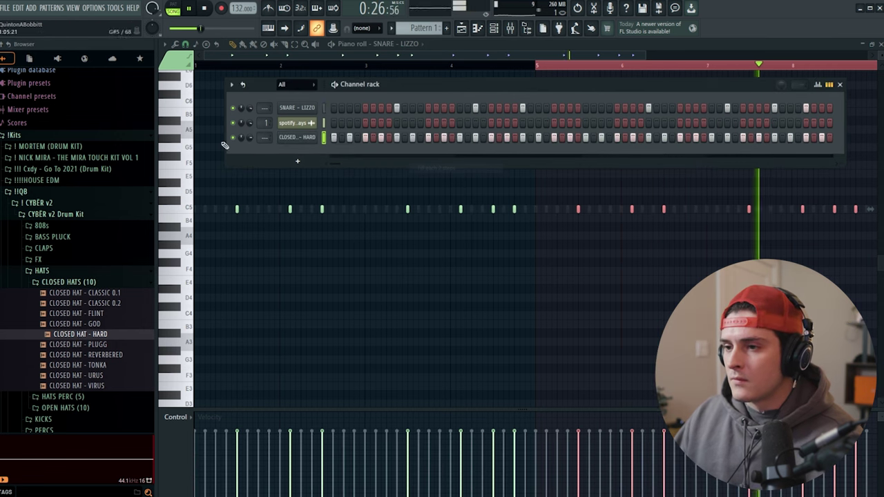
right_click(295, 140)
left_click(334, 136)
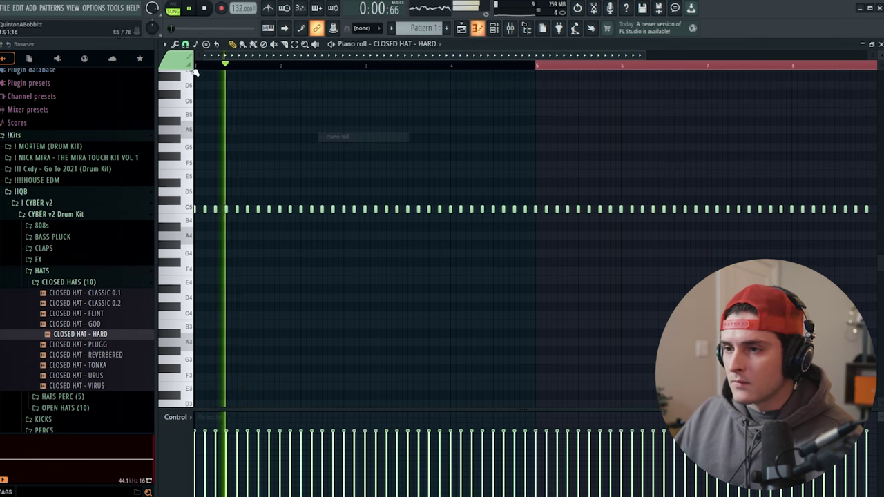
left_click(185, 44)
left_click(197, 147)
key("space")
key("space")
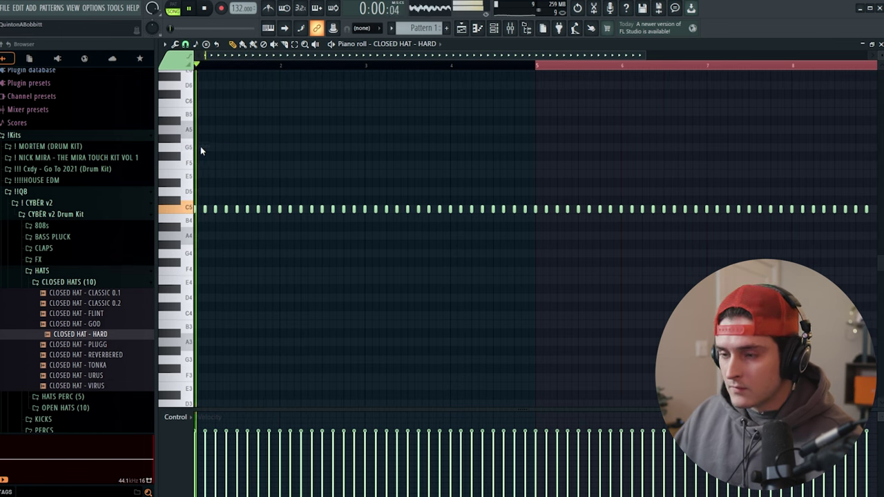
Step: Add a fast C5 hi-hat roll in bar 1 and two descending notes late in bar 2 of CLOSED HAT - HARD
scroll(248, 66, "up", 2)
key("space")
key("space")
left_click(242, 44)
key("space")
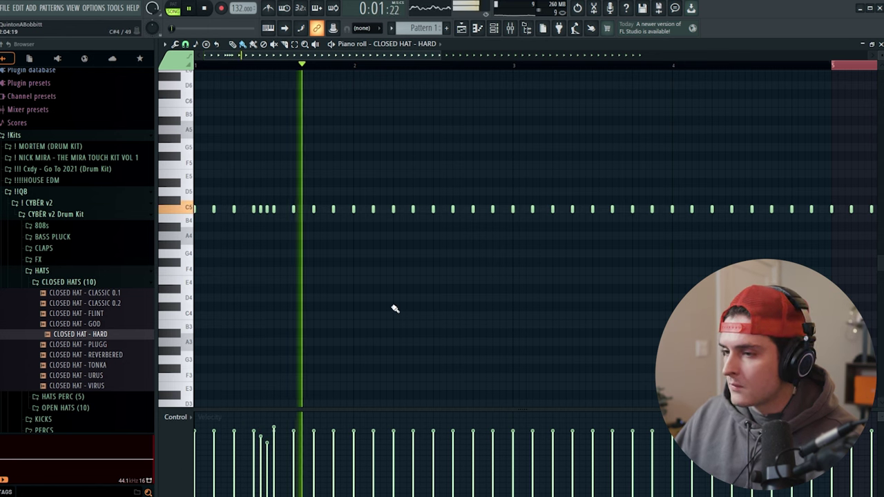
key("space")
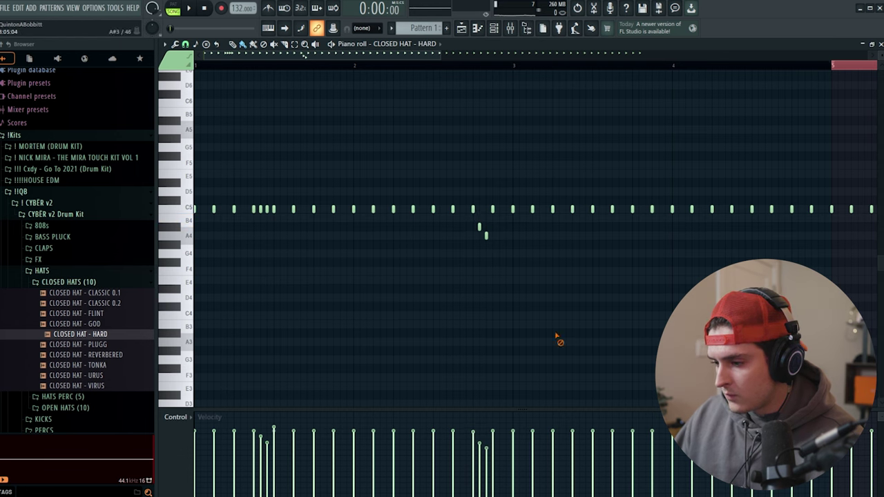
Step: Add a fast C5 hi-hat roll late in bar 3 and two rising notes, C#5 and D5, at the start of bar 4
key("space")
scroll(418, 70, "down", 2)
scroll(422, 67, "down", 2)
scroll(420, 69, "up", 2)
key("space")
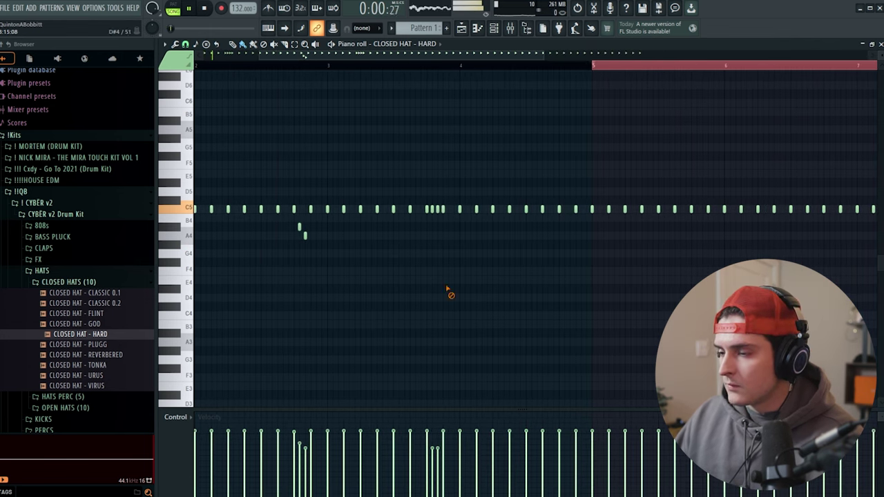
left_click(465, 201)
left_click(470, 191)
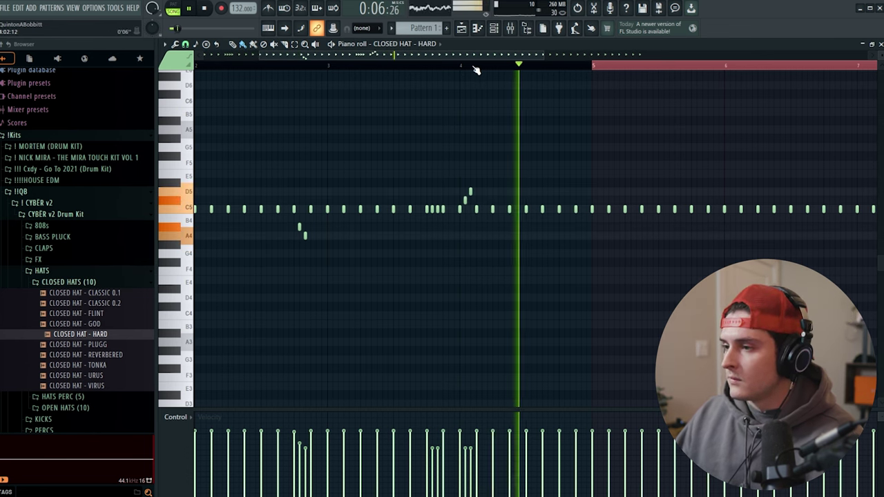
Step: Play back the hi-hat rolls and duplicate the first four bars of CLOSED HAT - HARD notes into bars 5 to 8
scroll(474, 69, "down", 1)
left_click(495, 29)
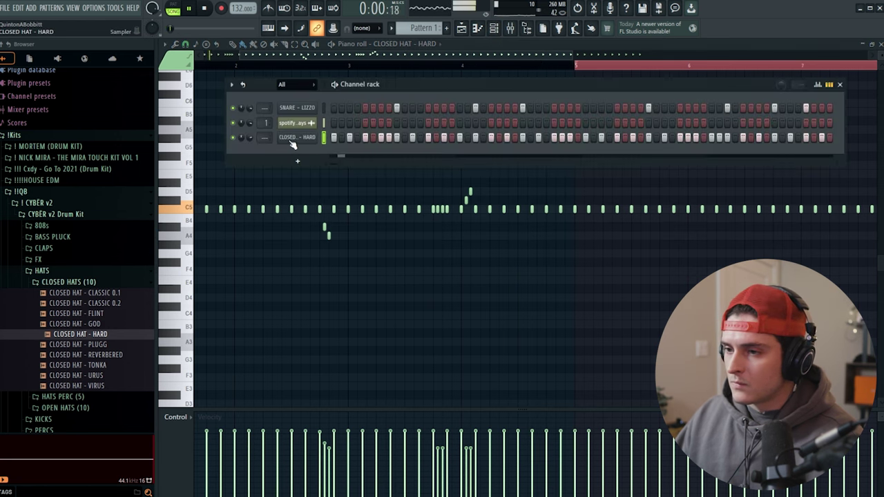
left_click(297, 138)
left_click(511, 167)
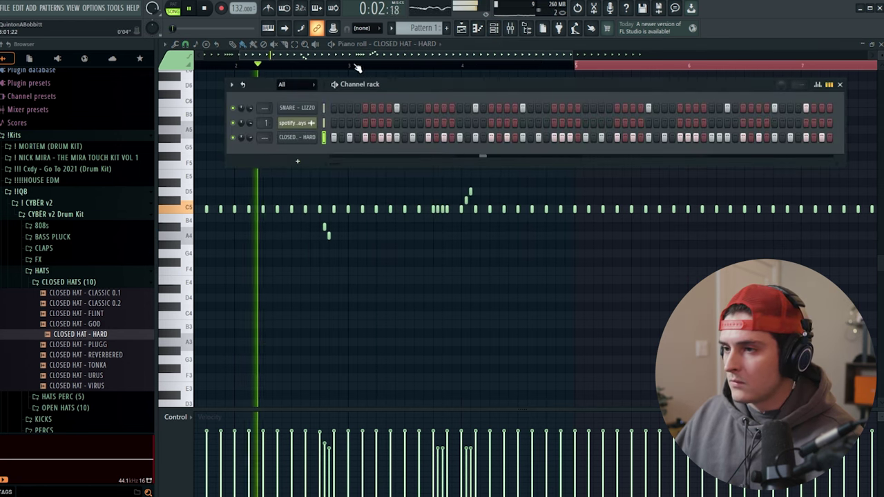
left_click(387, 73)
scroll(415, 70, "down", 1)
left_click(447, 66)
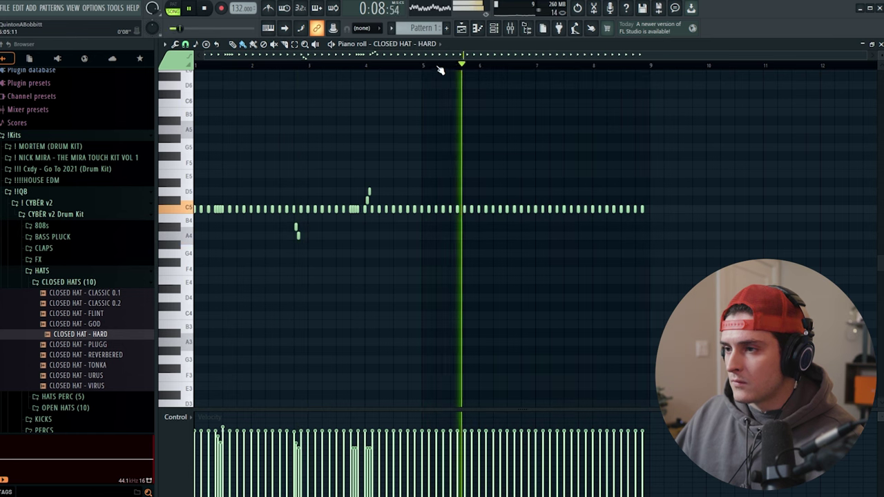
left_click_drag(421, 67, 196, 67)
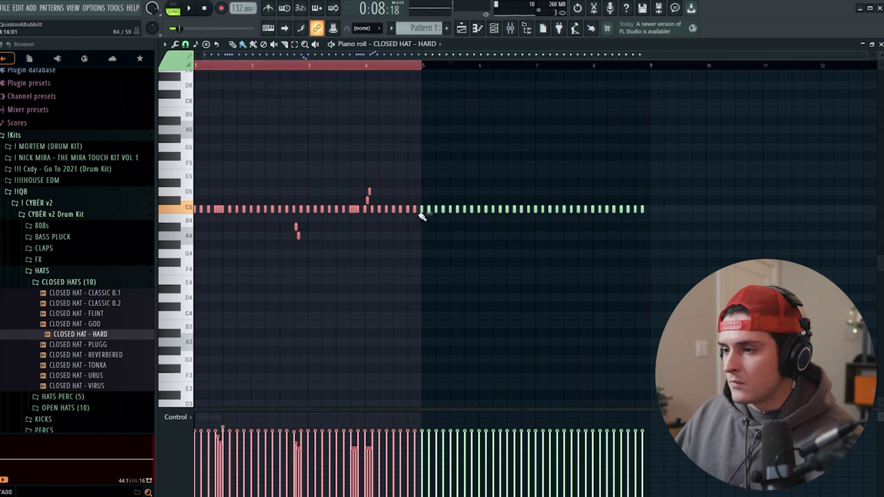
key("ctrl+b")
left_click(220, 67)
left_click_drag(247, 72, 196, 72)
Step: Change the Piano roll's grid snap and add a low B3 hi-hat hit after the rolls in bars 1 and 5
key("space")
key("ctrl+z")
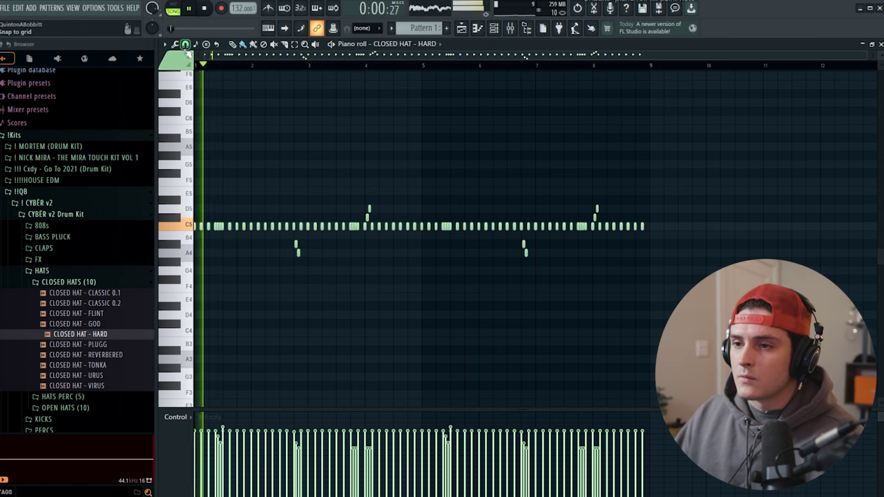
left_click(185, 46)
left_click(195, 141)
scroll(254, 319, "down", 1)
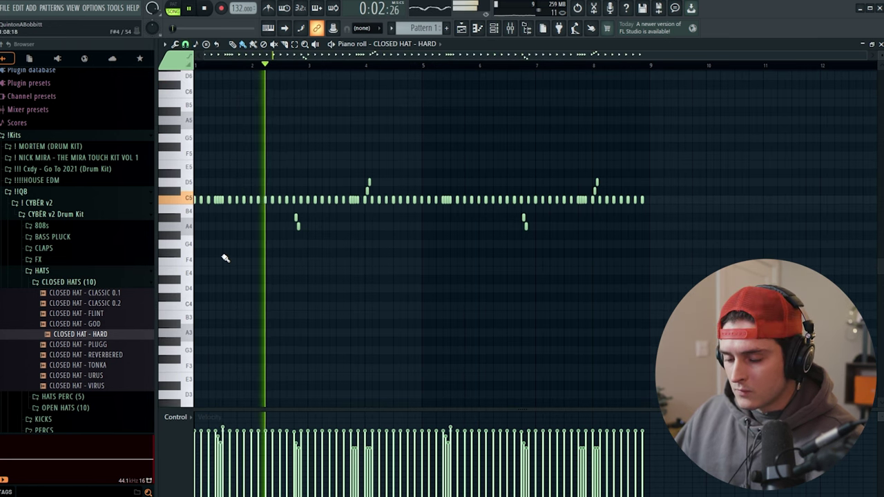
left_click(228, 316)
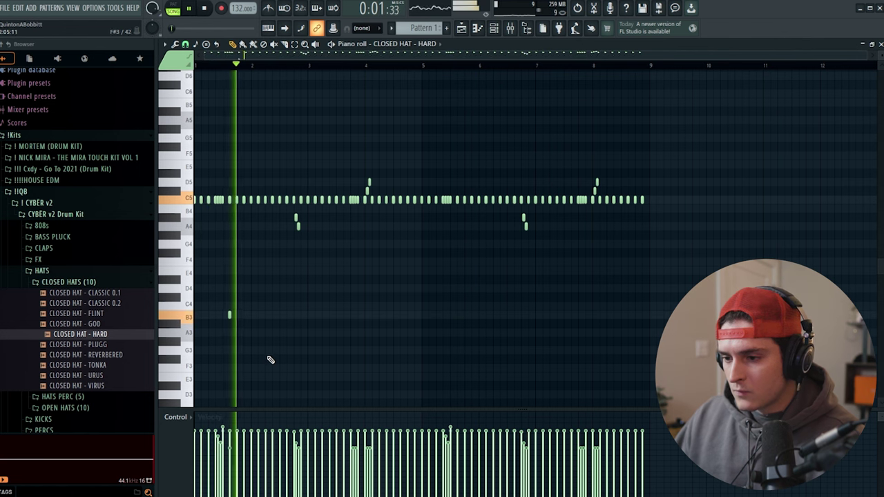
left_click(457, 315)
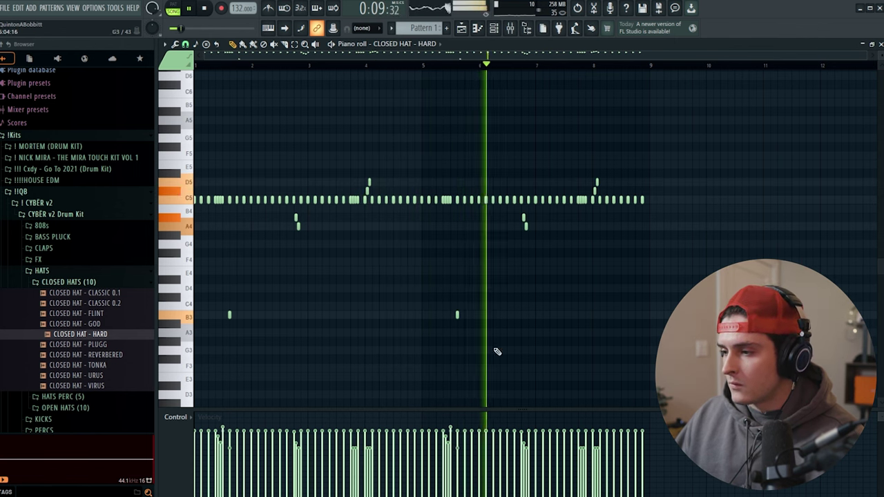
Step: Open the kit's PERCS folder, add CHANT - TURN UP ! as a new channel and try a hit with the beat
key("F6")
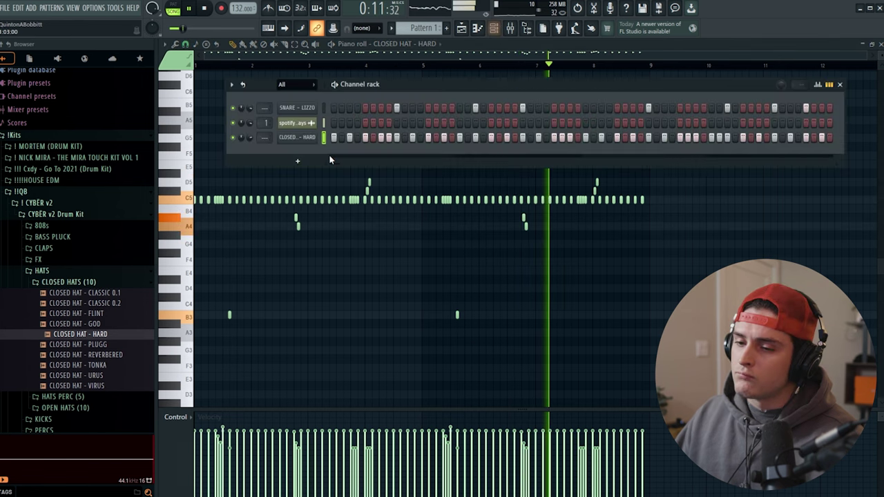
left_click(67, 273)
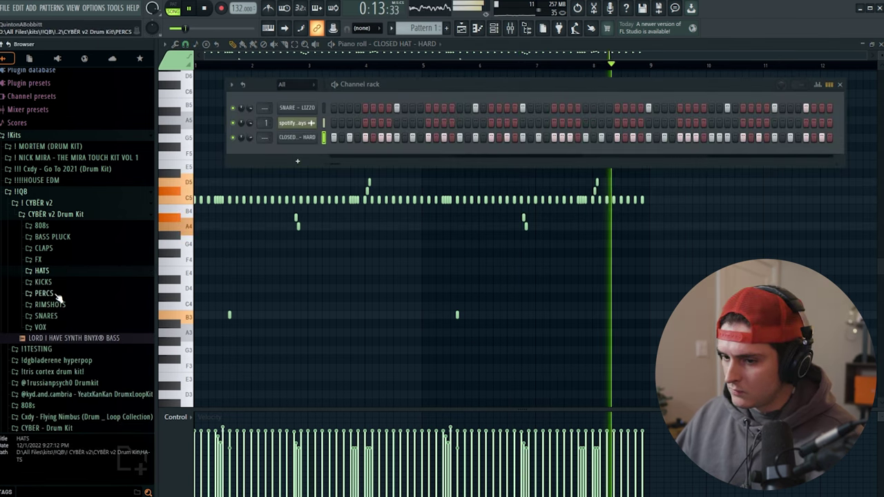
left_click(55, 294)
key("space")
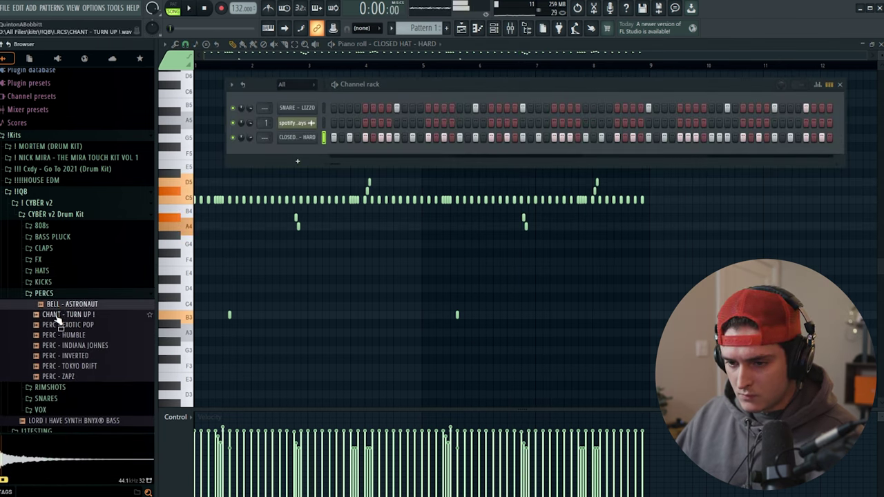
left_click_drag(282, 151, 284, 152)
key("space")
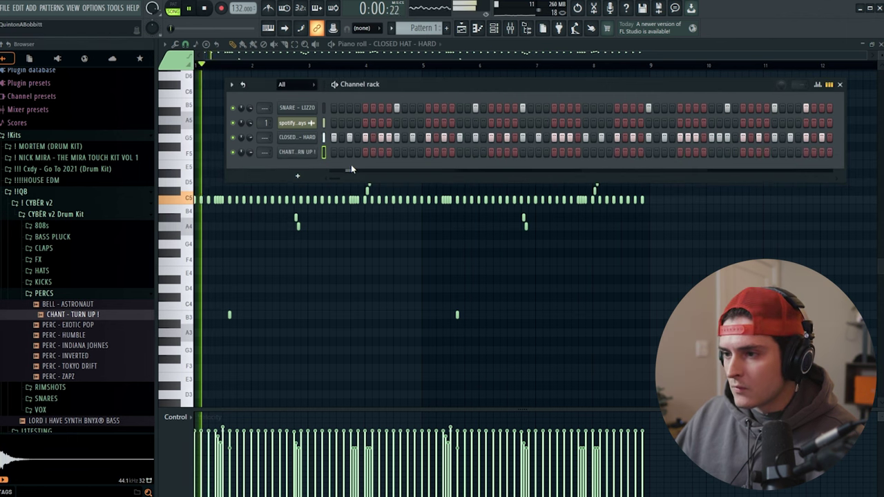
left_click(413, 152)
Step: Audition the other percs, replace the chant channel's sample with PERC - INDIANA JOHNES and place a hit on step 13
left_click(76, 377)
left_click(78, 367)
left_click(77, 357)
left_click(78, 366)
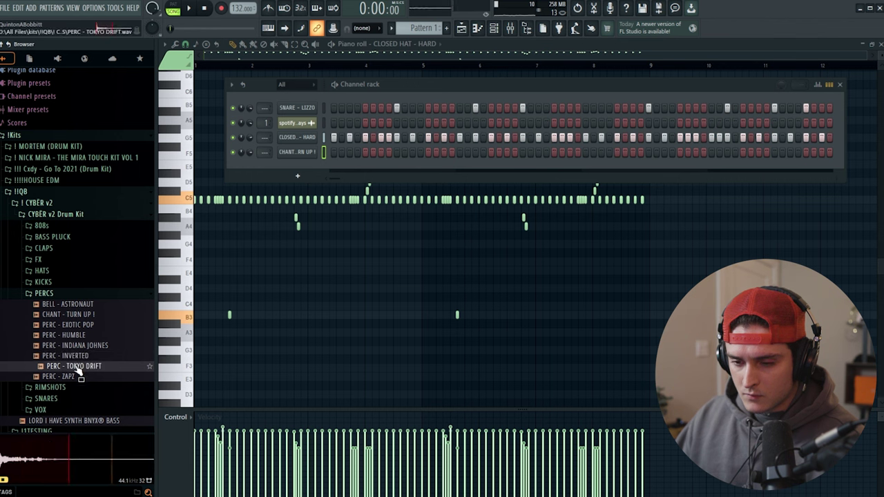
left_click(77, 348)
left_click_drag(78, 338, 292, 204)
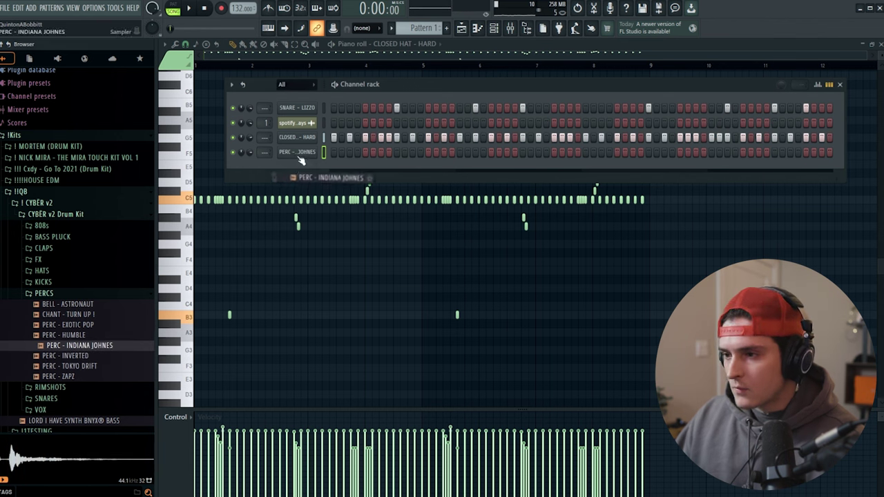
left_click_drag(300, 160, 301, 157)
key("space")
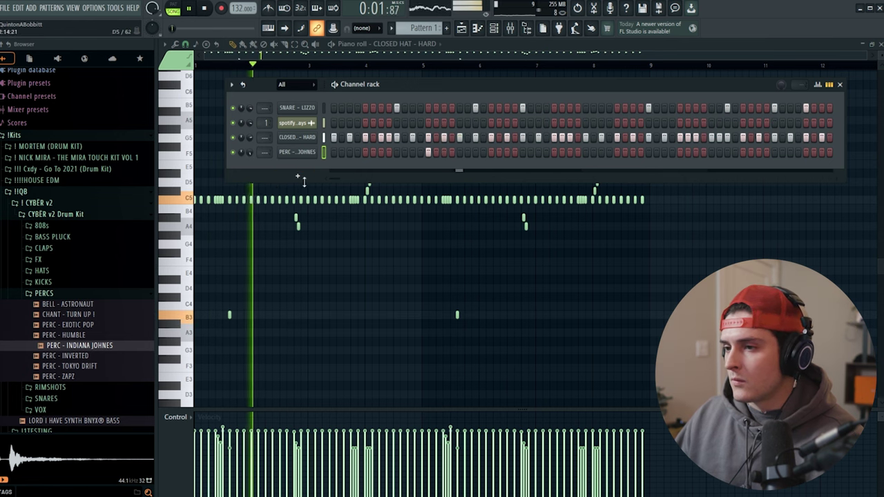
Step: Repeat the PERC - INDIANA JOHNES hit every two bars through bar 8 in the Piano roll and add an E6 hit at bar 1
left_click(304, 155)
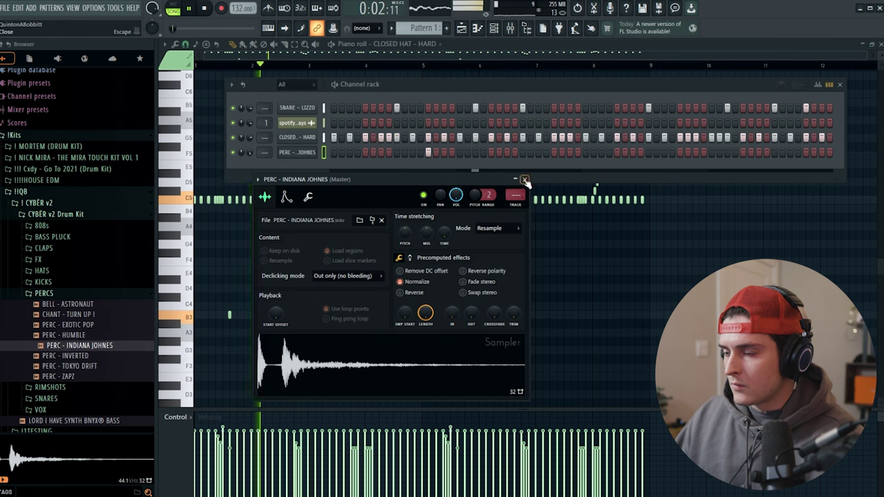
left_click(525, 181)
right_click(318, 149)
left_click(336, 152)
left_click_drag(422, 65, 205, 66)
key("ctrl+b")
key("space")
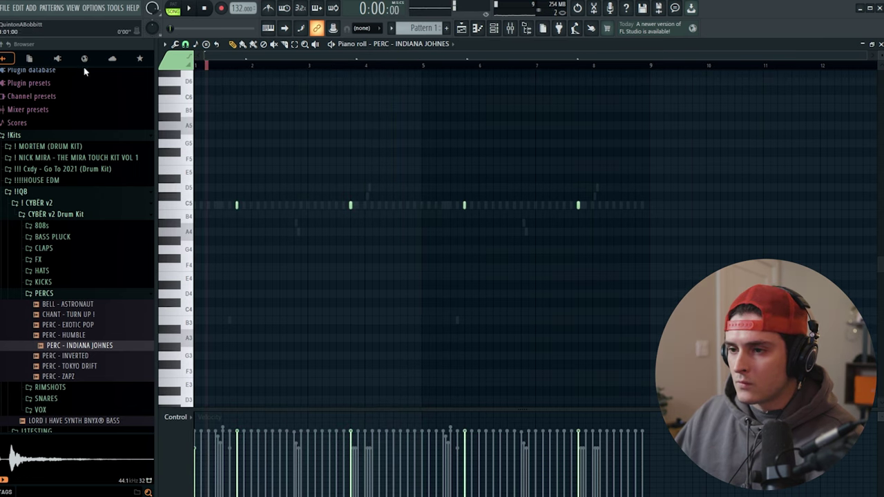
scroll(247, 152, "up", 2)
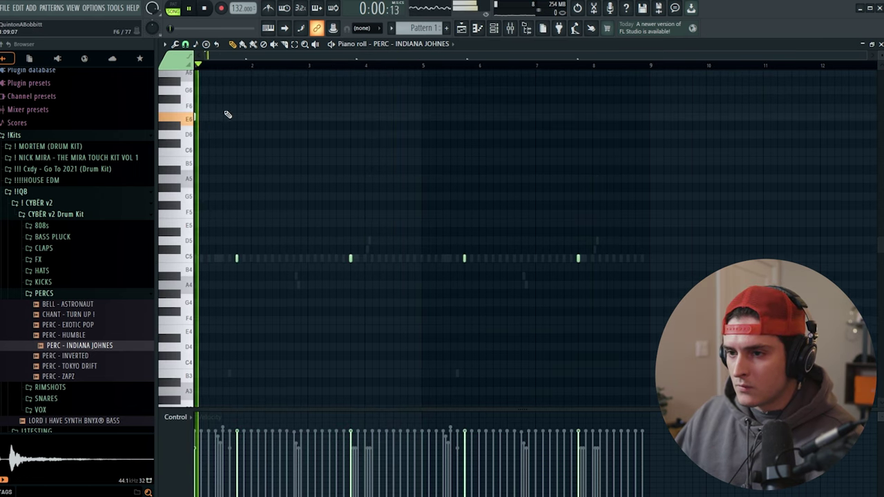
Step: Place VOX - YEAT 0.4 from the kit's VOX folder at the start of Playlist Track 3 and fade out its end
key("F6")
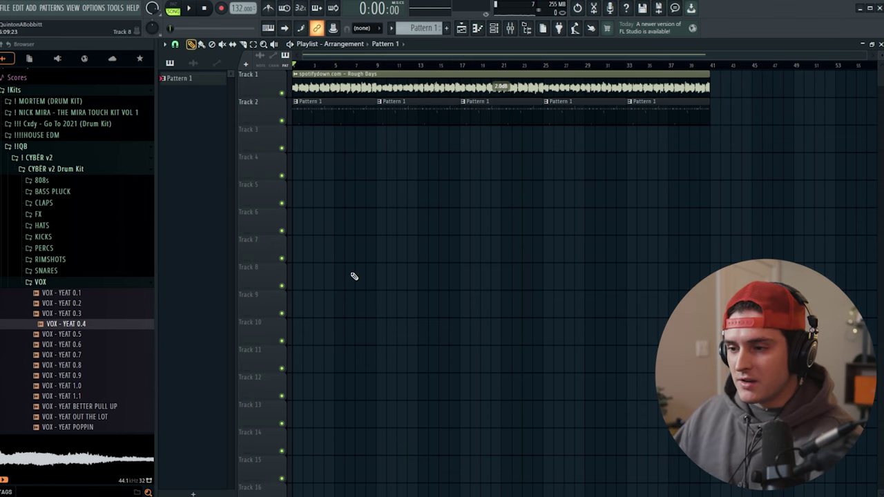
left_click_drag(325, 142, 297, 138)
key("space")
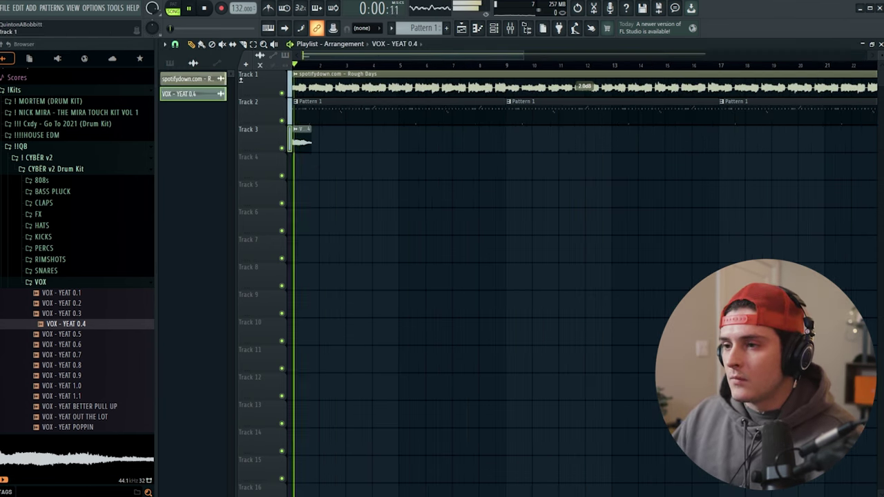
scroll(337, 57, "up", 3)
left_click_drag(326, 137, 322, 138)
key("space")
key("space")
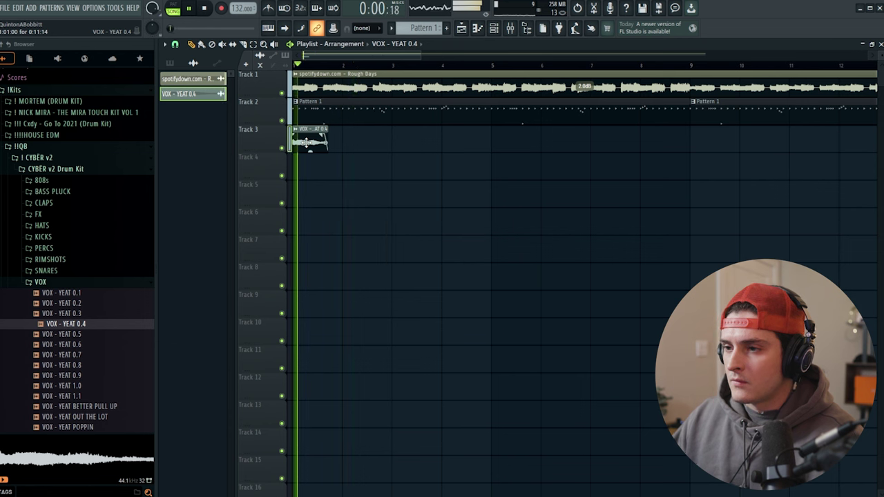
Step: Move the VOX - YEAT 0.4 clip to bar 2 and set the Playlist snap to Step
key("space")
left_click_drag(307, 141, 357, 141)
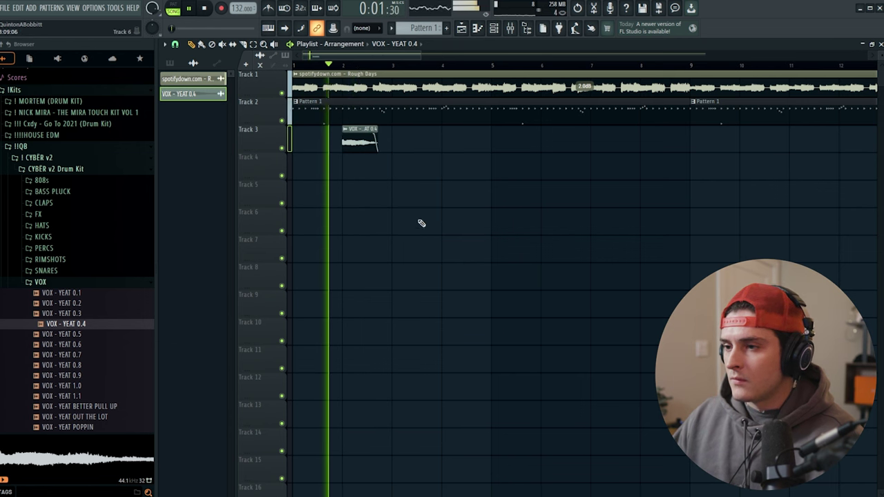
key("space")
key("space")
scroll(335, 63, "up", 3)
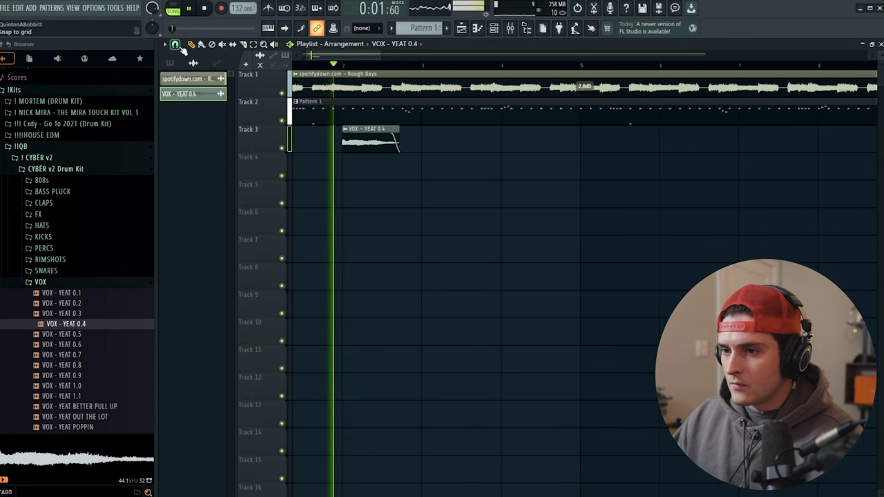
left_click(175, 43)
left_click(186, 136)
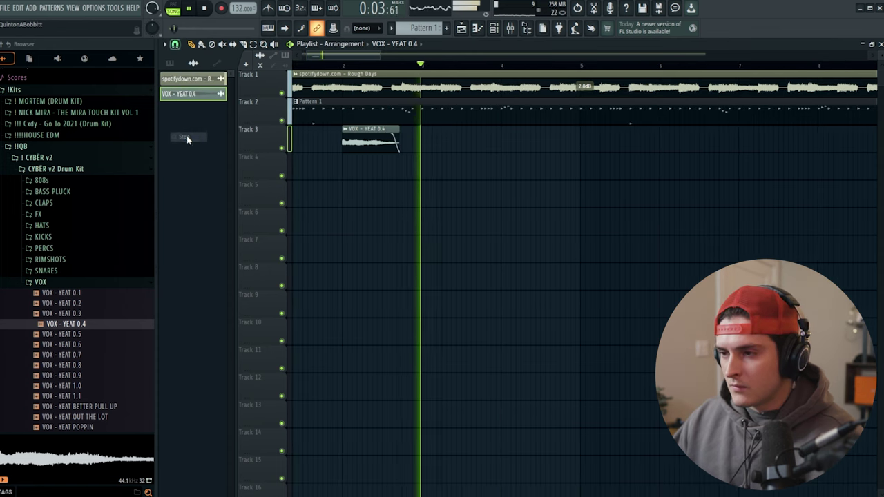
Step: Chop VOX - YEAT 0.4 into two short pieces at bar 2 and place a longer, trimmed piece halfway through the bar
key("space")
key("space")
key("space")
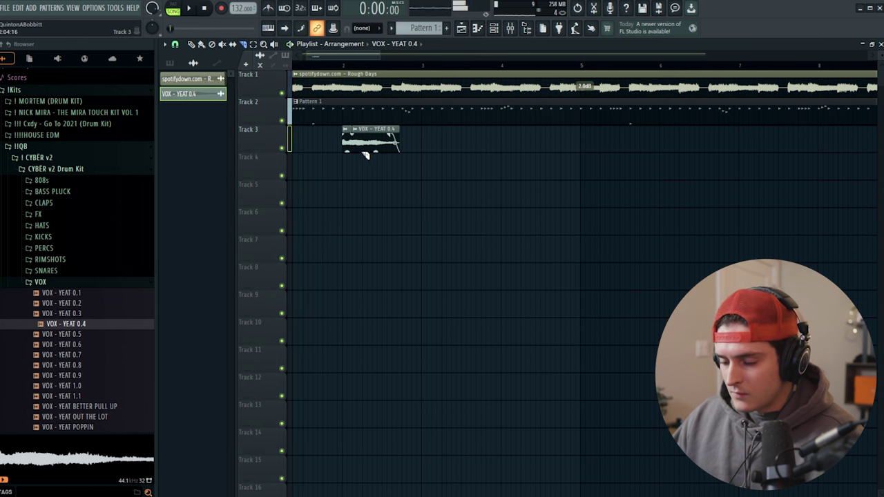
key("space")
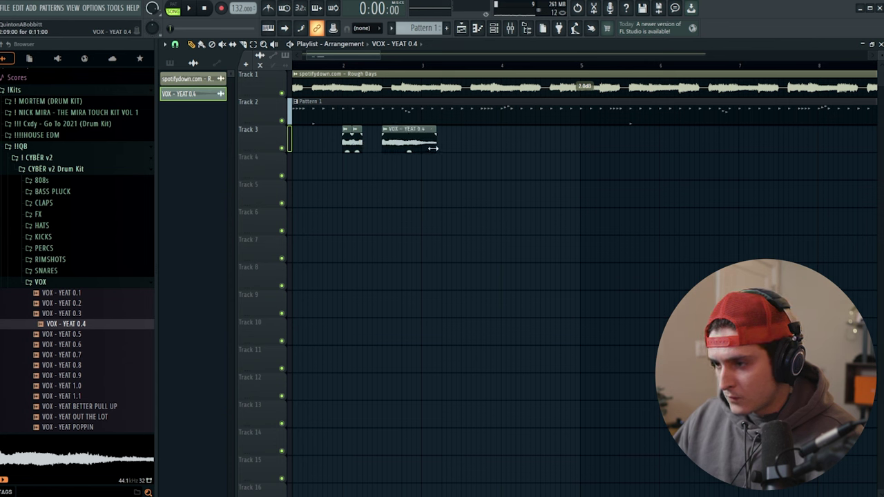
right_click(397, 151)
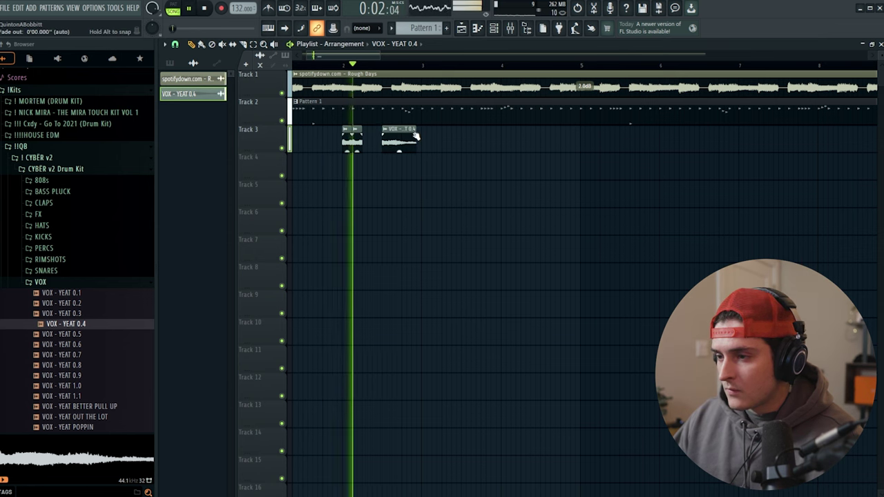
Step: Fade out the longer vocal chop and copy the bar 2 chops to bar 4 with an extra short chop before the last piece
left_click_drag(442, 174, 324, 142)
mouse_move(389, 143)
left_mouse_down()
mouse_move(553, 150)
mouse_move(535, 171)
mouse_move(546, 149)
mouse_move(541, 134)
mouse_move(569, 145)
left_mouse_up()
left_click(535, 171, "ctrl")
key("c")
key("p")
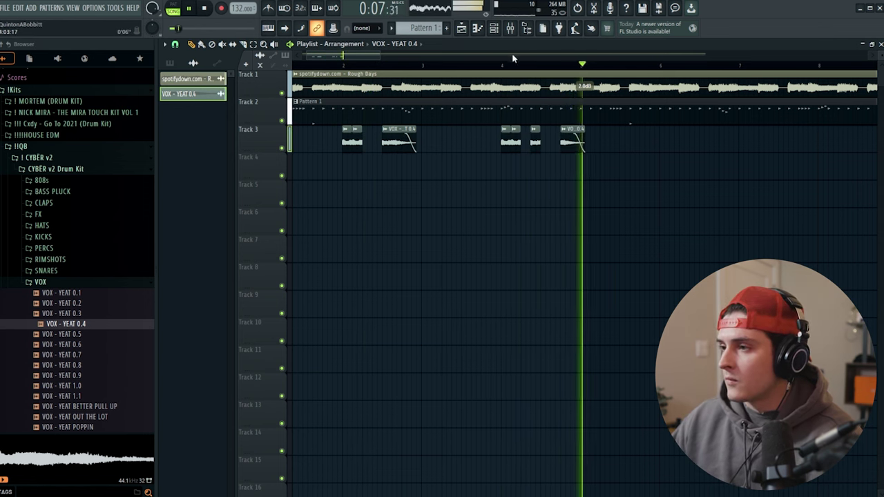
Step: Move the last vocal chop in bar 4 two steps earlier and the longer chop in bar 2 one step earlier
scroll(513, 57, "down", 1)
key("space")
key("space")
left_click_drag(559, 145, 550, 146)
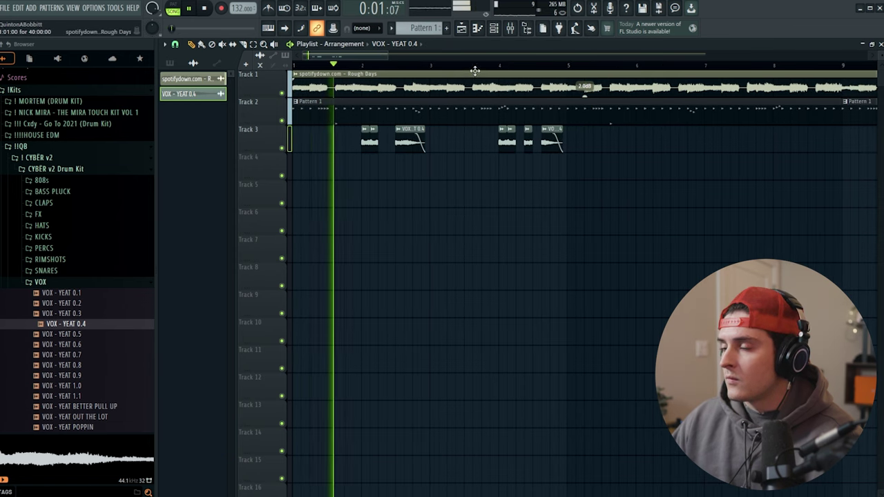
scroll(477, 69, "down", 2)
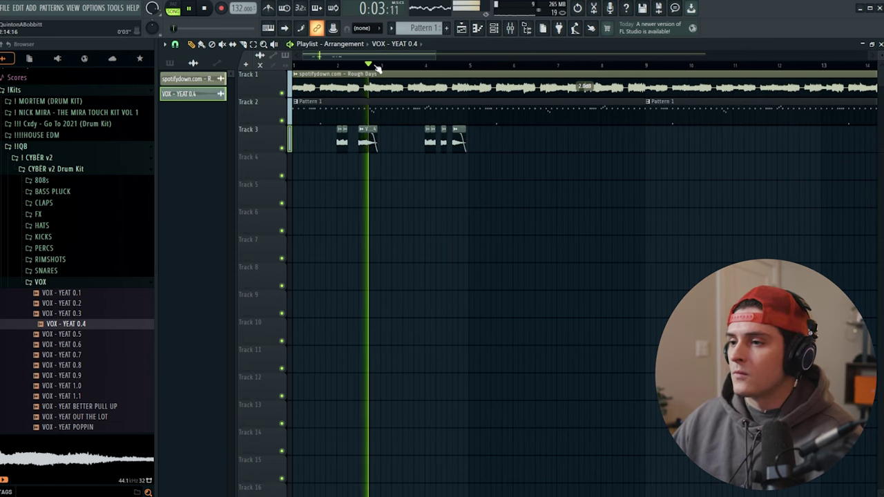
key("space")
key("space")
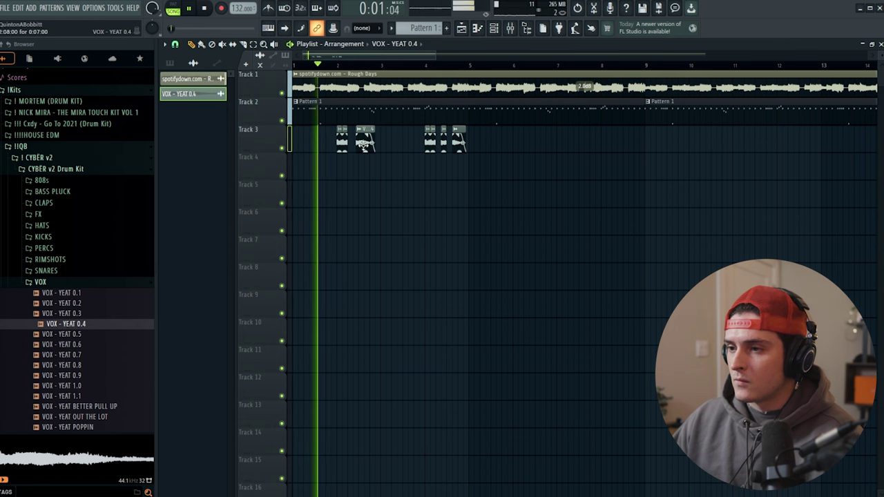
Step: Move the longer vocal chop in bar 2 one step earlier and duplicate the Track 3 chops from bars 1-4 into bars 5-8
left_click_drag(362, 149, 359, 149)
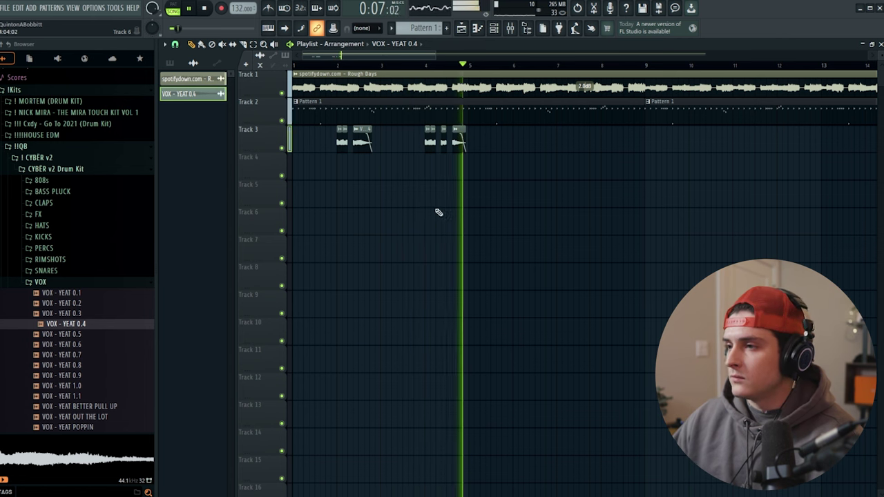
key("space")
key("ctrl+a")
left_click_drag(505, 178, 293, 127)
key("ctrl+b")
left_click(354, 67)
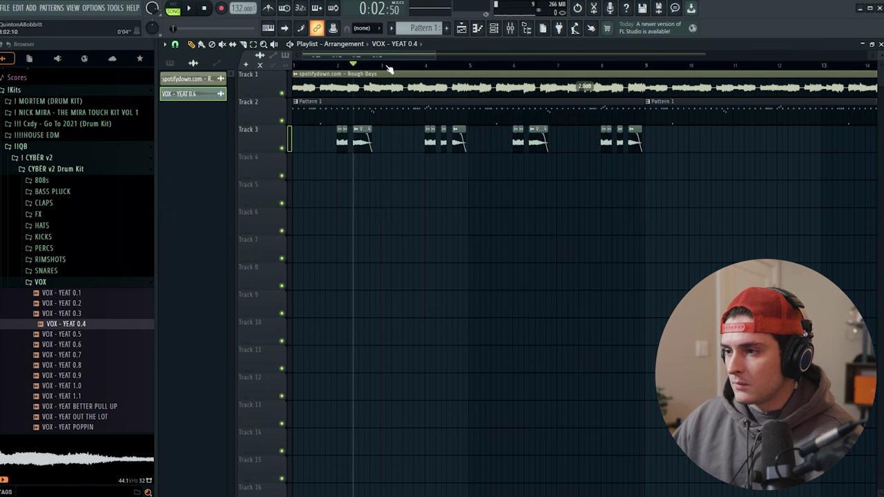
left_click_drag(435, 55, 510, 35)
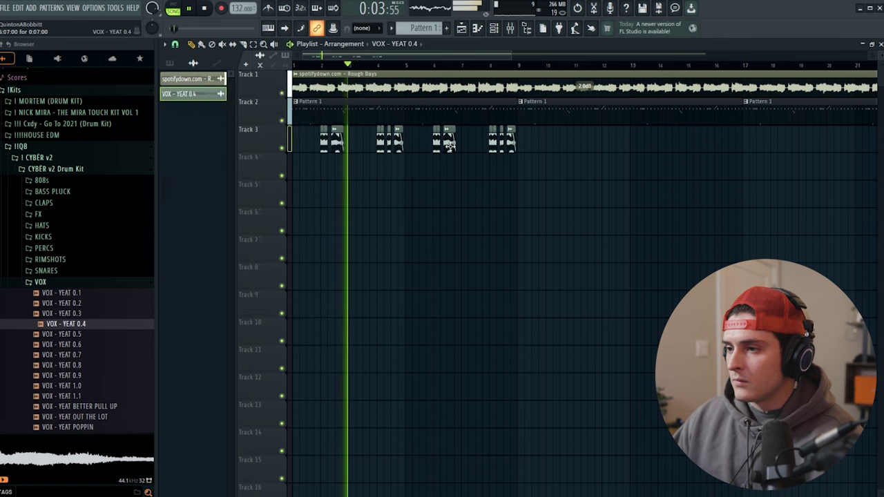
Step: Assign the VOX - YEAT 0.4 audio clip to a free mixer track and return to the Playlist
double_click(446, 143)
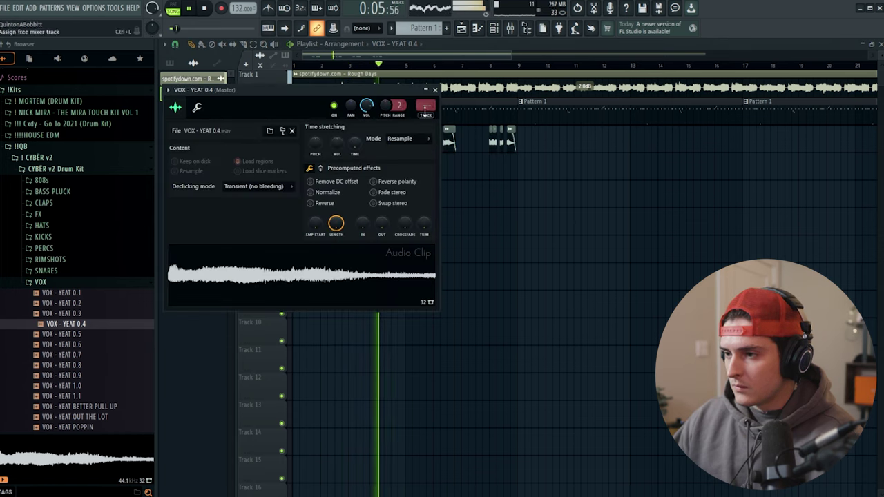
left_click(426, 112)
left_click(374, 52)
key("space")
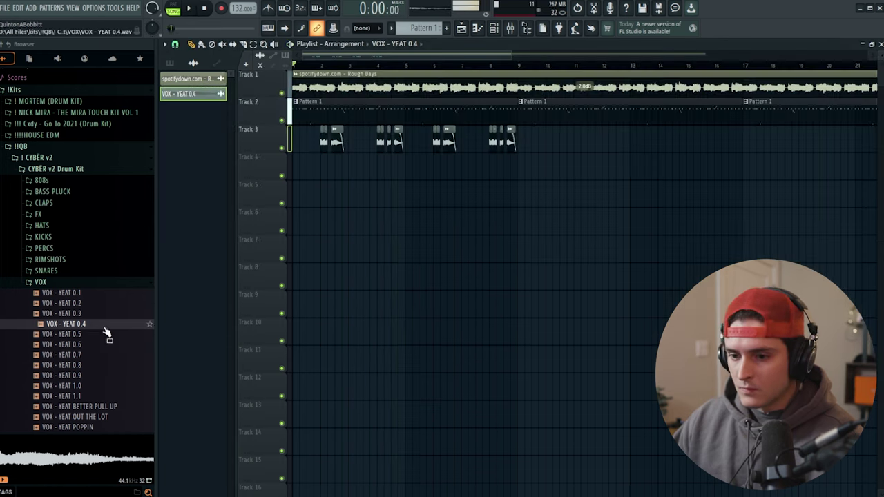
Step: Audition more vox samples and place VOX - YEAT 0.9 at the start of Track 4, playing it against the beat
left_click(73, 346)
left_click(67, 354)
left_click(60, 365)
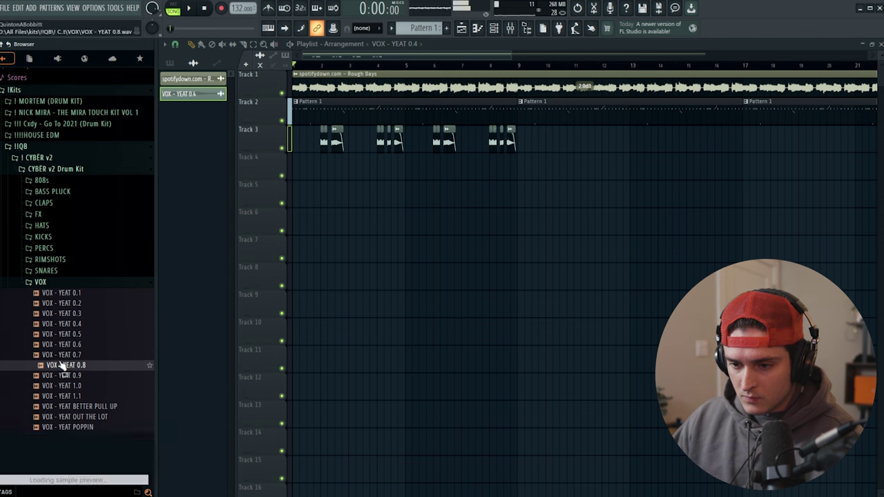
left_click(52, 378)
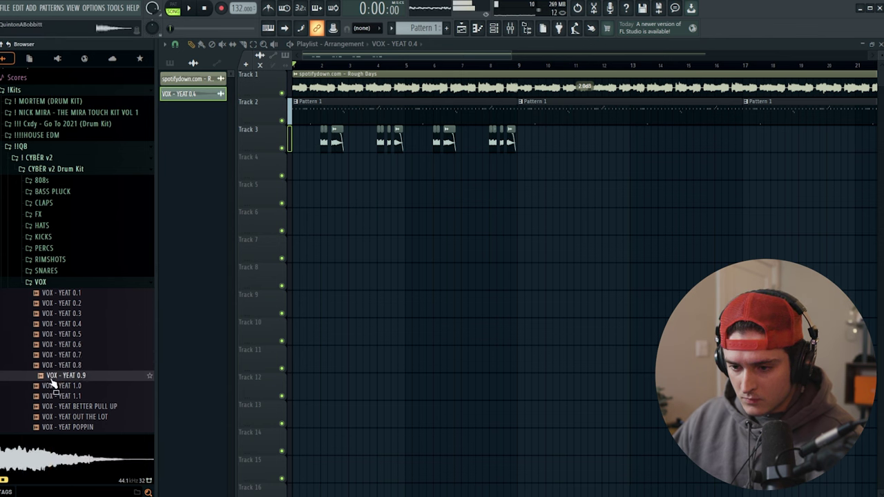
left_click_drag(52, 383, 297, 164)
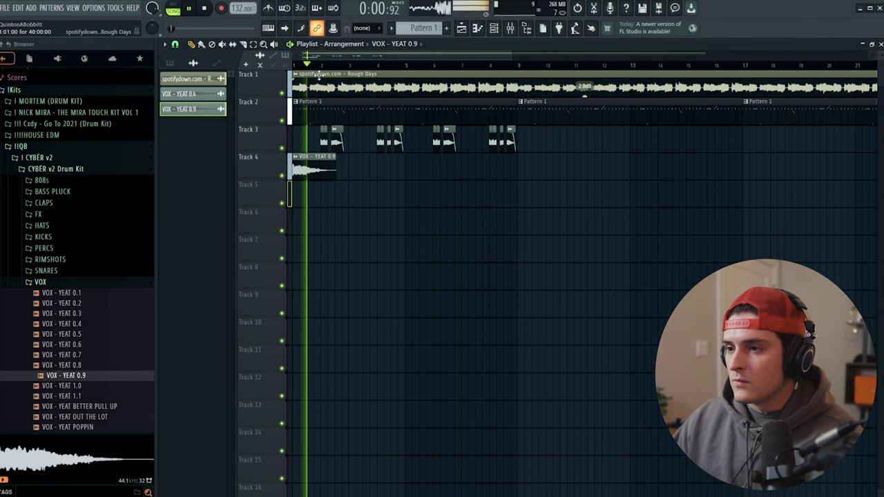
scroll(343, 61, "up", 4)
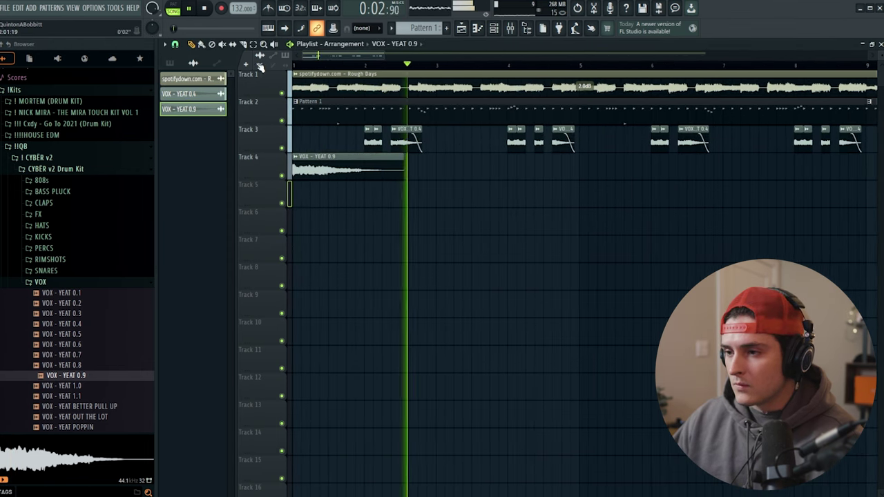
key("space")
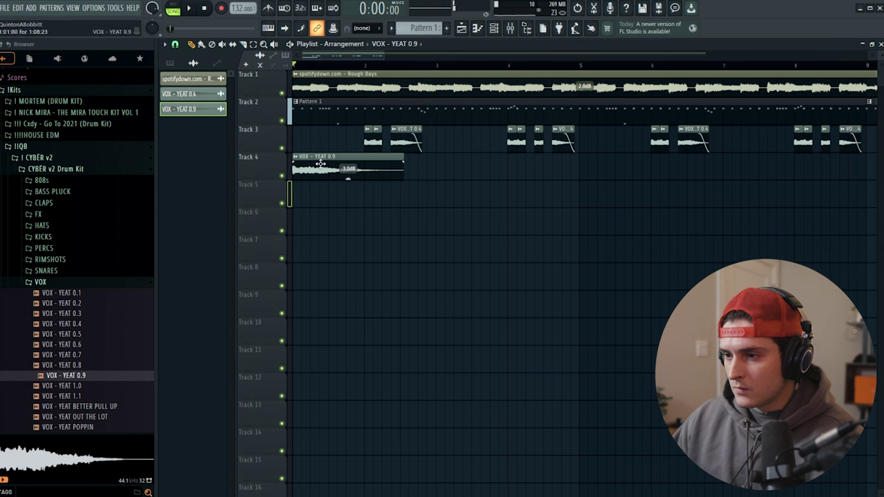
Step: Route VOX - YEAT 0.9 to mixer track 2 with VOX - YEAT 0.4 and copy its clip to bar 5
double_click(410, 136)
left_click(435, 90)
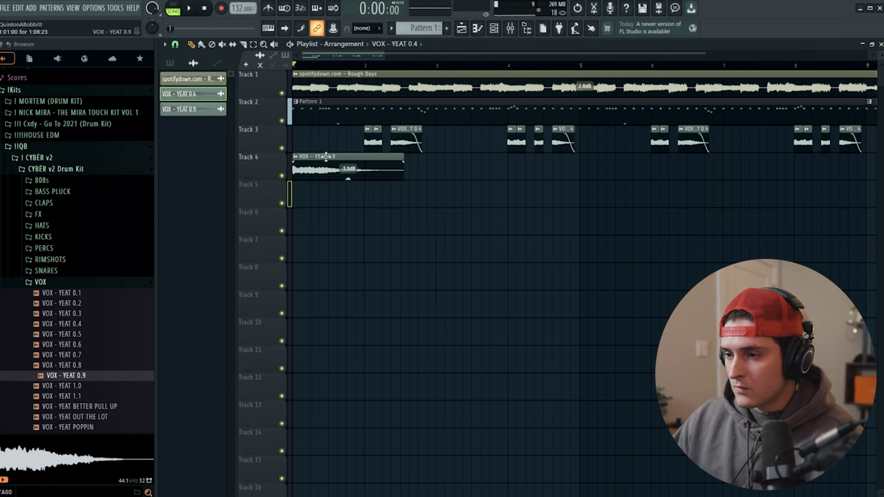
double_click(326, 156)
left_click(448, 103)
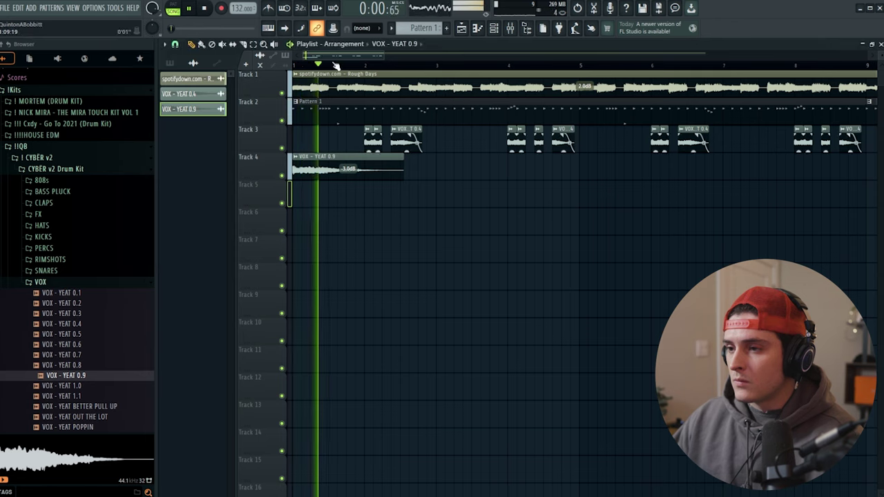
scroll(335, 65, "down", 3)
left_click_drag(308, 163, 466, 162)
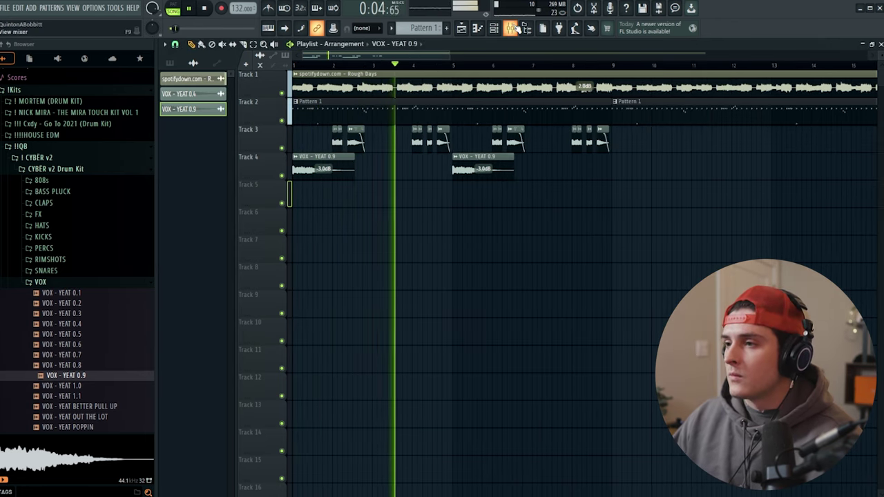
Step: Insert Fruity Parametric EQ 2 in the first effect slot of the VOX - YEAT 0.4 mixer track
key("F9")
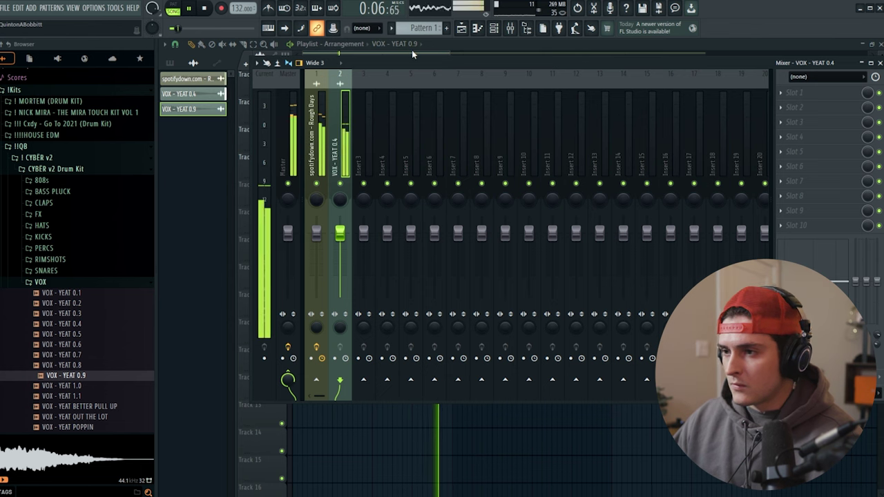
left_click(794, 92)
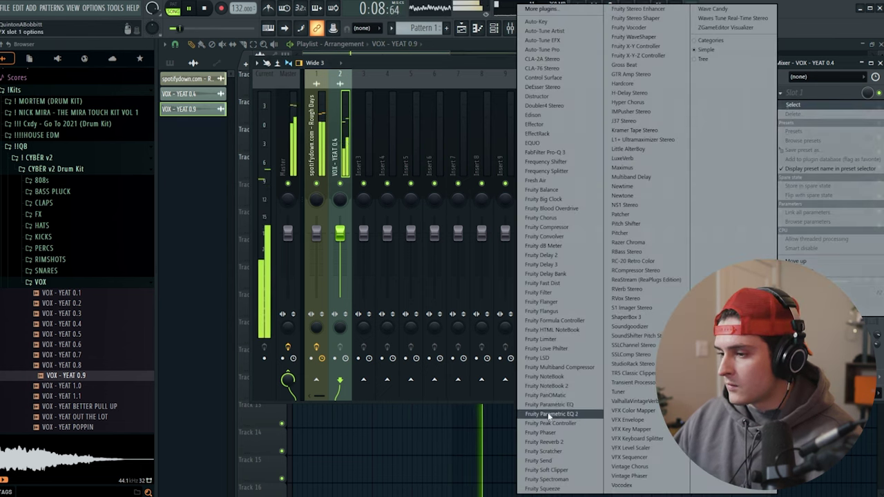
left_click(548, 414)
Step: Shape the vocal EQ by cutting the lows with bands 1 and 2 and rolling off the highs with the upper bands
left_click_drag(260, 224, 299, 283)
left_click_drag(288, 224, 281, 259)
left_click_drag(424, 224, 449, 238)
key("space")
left_click_drag(440, 283, 433, 283)
left_click_drag(396, 224, 458, 249)
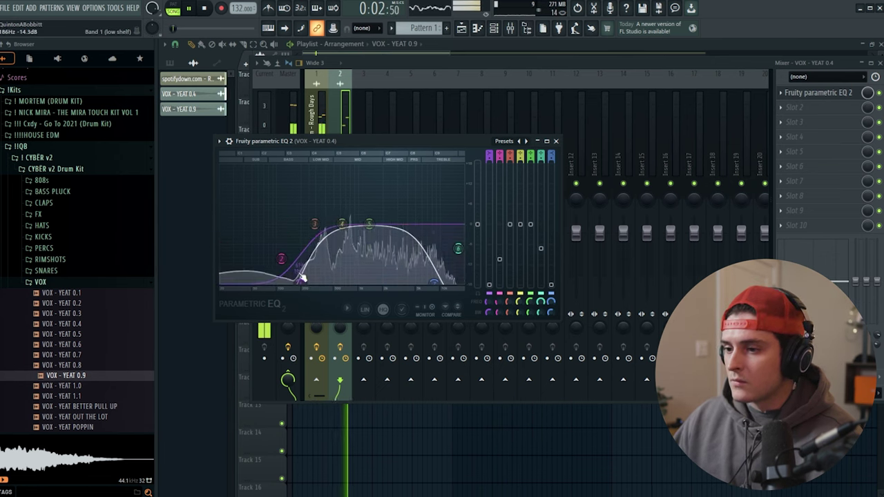
left_click(556, 141)
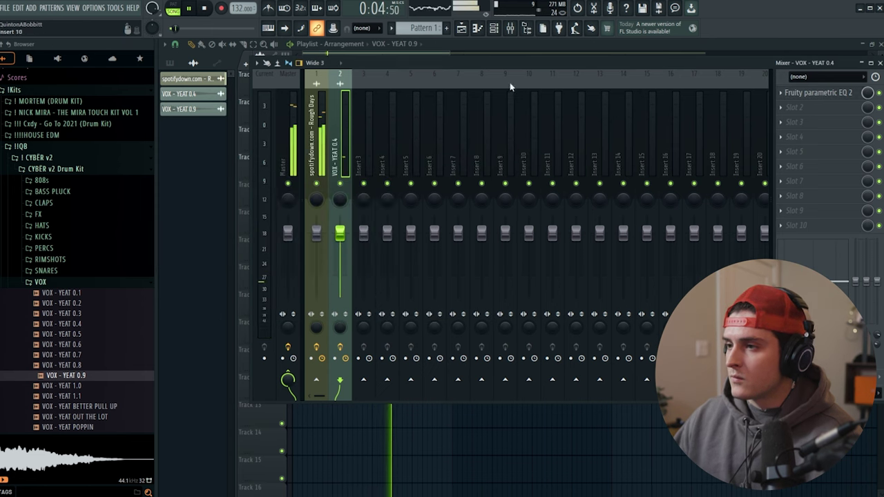
Step: Select bars 1 to 8 in the Playlist and display all channels in the Channel rack
left_click(434, 53)
left_click_drag(613, 67, 59, 79)
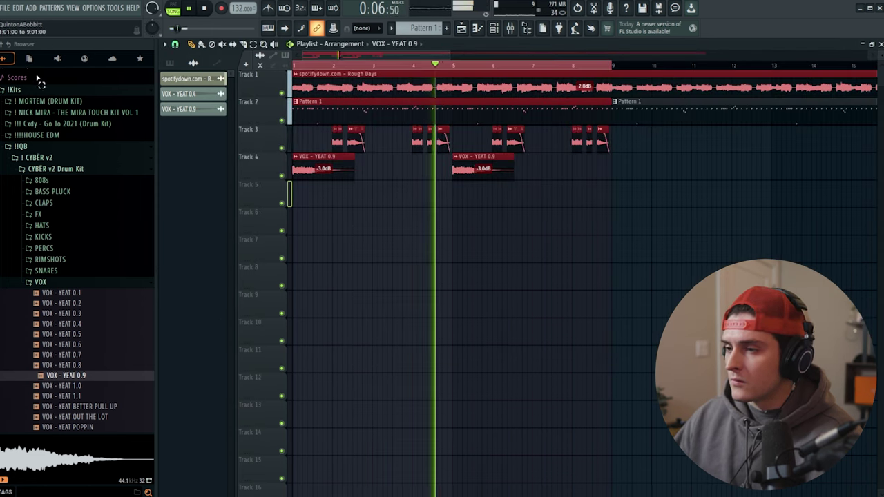
left_click(495, 28)
left_click(286, 84)
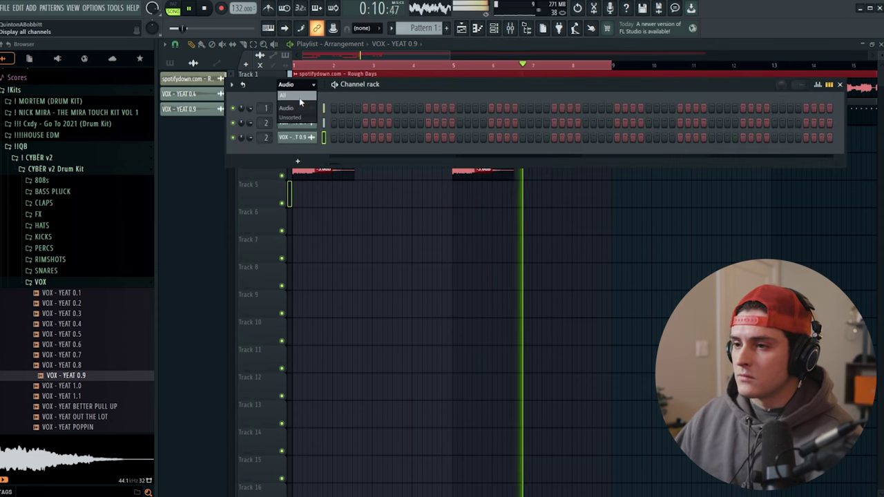
left_click(311, 108)
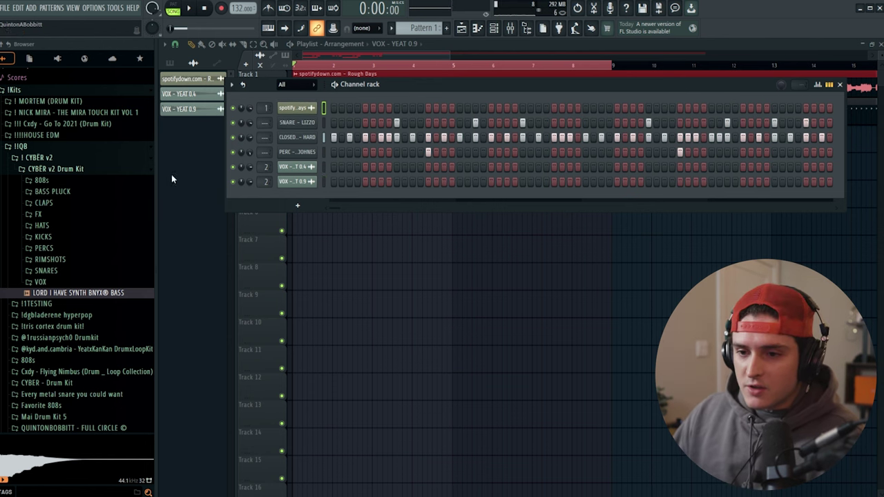
Step: Audition the samples in the 808s folder and add 808 - PISS as a new channel in the Channel rack
left_click(43, 180)
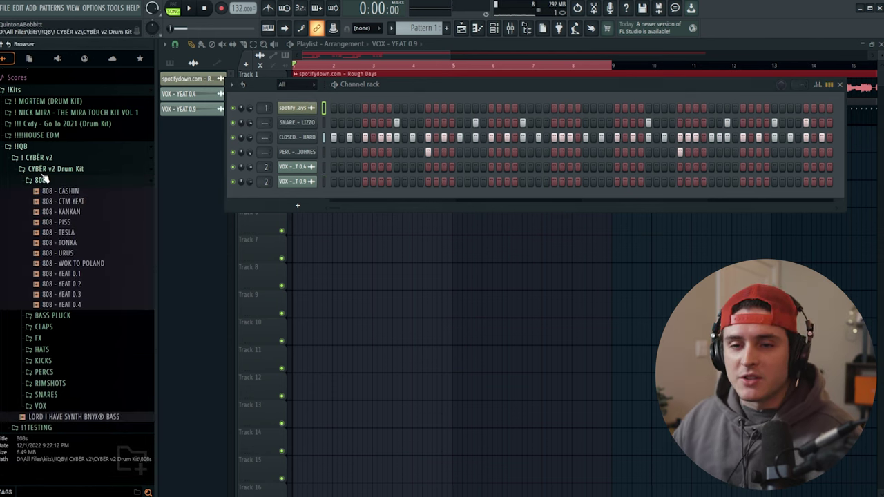
left_click(80, 254)
left_click(80, 246)
left_click(74, 234)
left_click(67, 224)
left_click(69, 212)
left_click(71, 201)
left_click(72, 224)
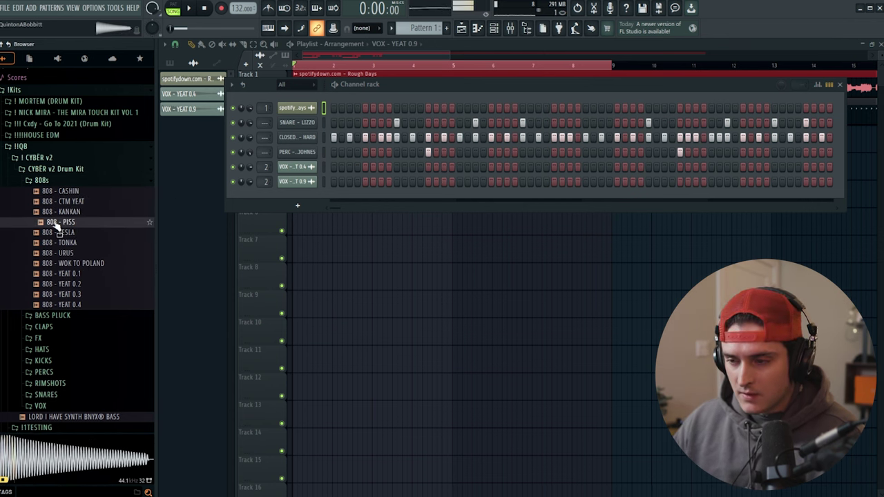
left_click_drag(255, 205, 292, 199)
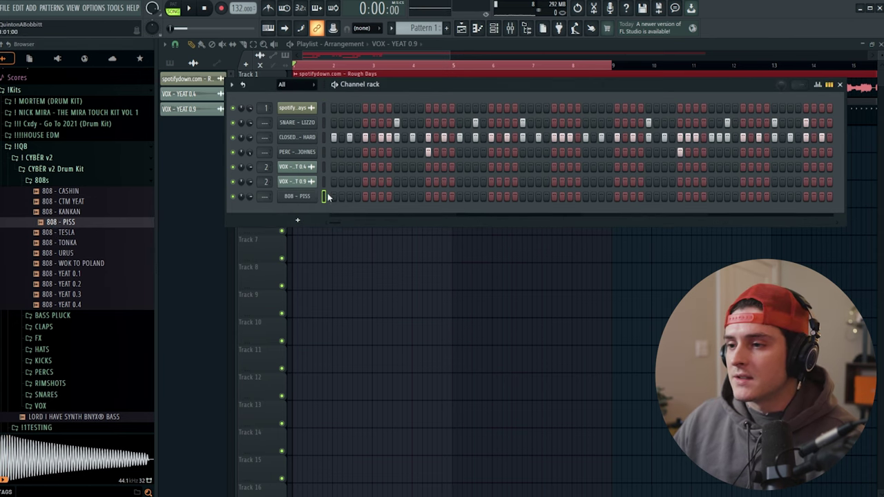
Step: Open the Piano roll for the 808 - PISS channel with a short note at the start of bar 1
right_click(298, 201)
left_click(366, 258)
right_click(295, 199)
left_click(329, 196)
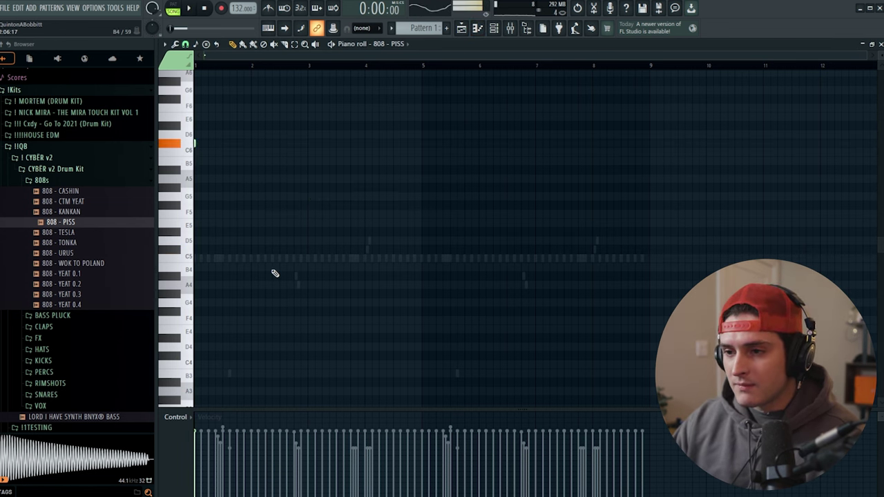
Step: Raise the first 808 note to A#7 and add a short E7 note at bar 2 while checking against the loop
key("space")
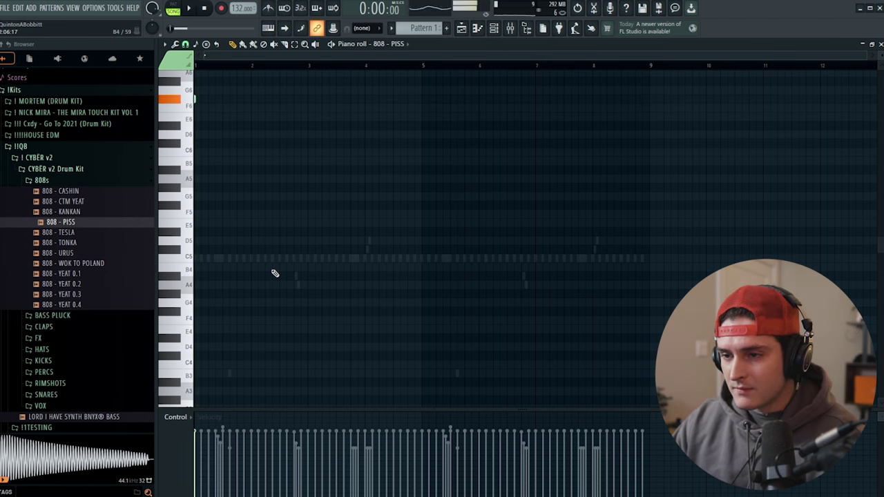
scroll(275, 273, "up", 2)
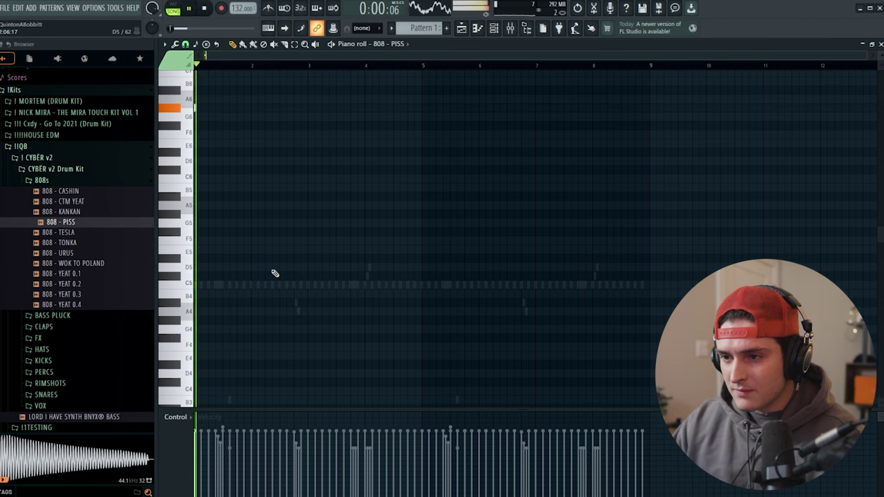
scroll(275, 273, "up", 2)
key("space")
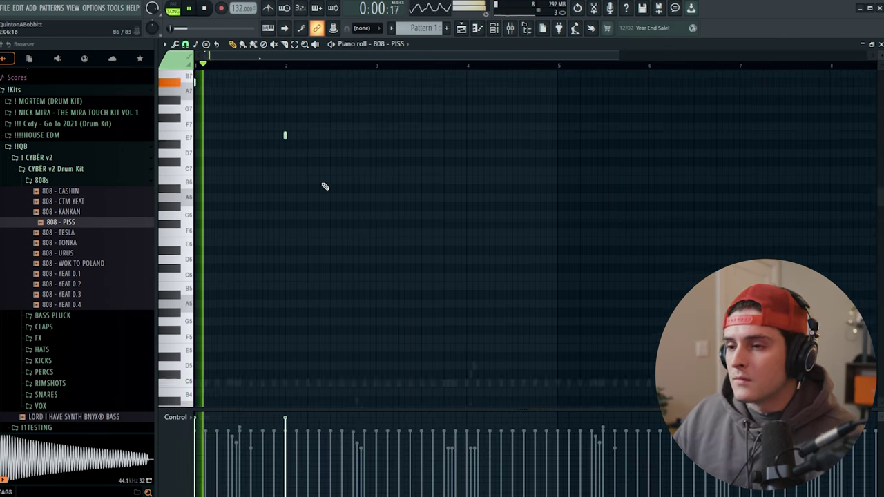
Step: Transpose the two 808 notes down two octaves to A#5 and E5 and play them back
scroll(314, 181, "up", 3)
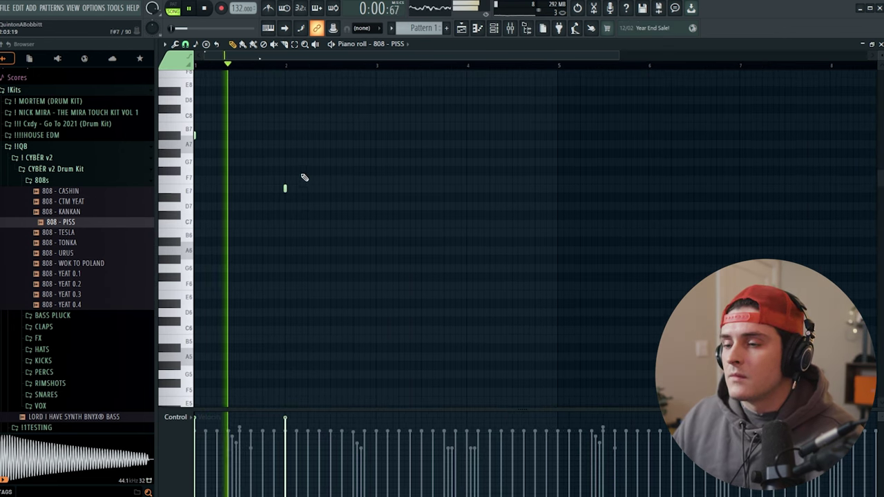
key("space")
key("space")
key("ctrl+Down")
key("ctrl+Down")
scroll(348, 201, "down", 10)
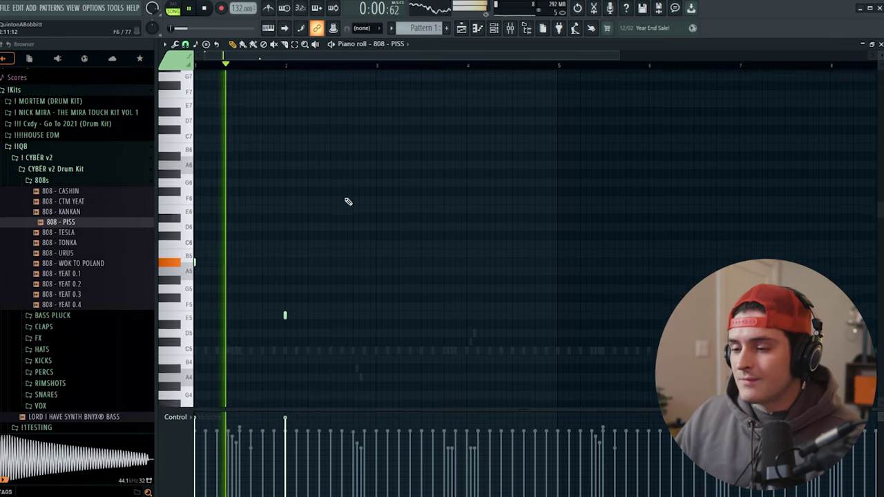
key("space")
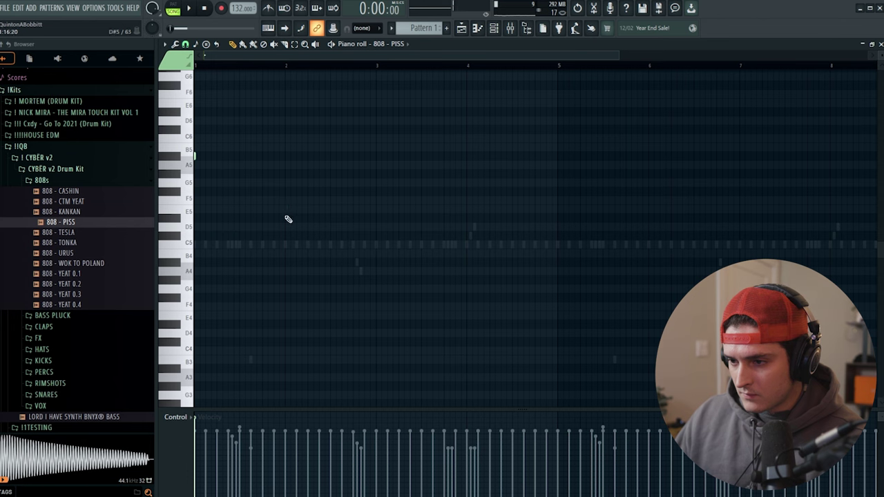
left_click(164, 43)
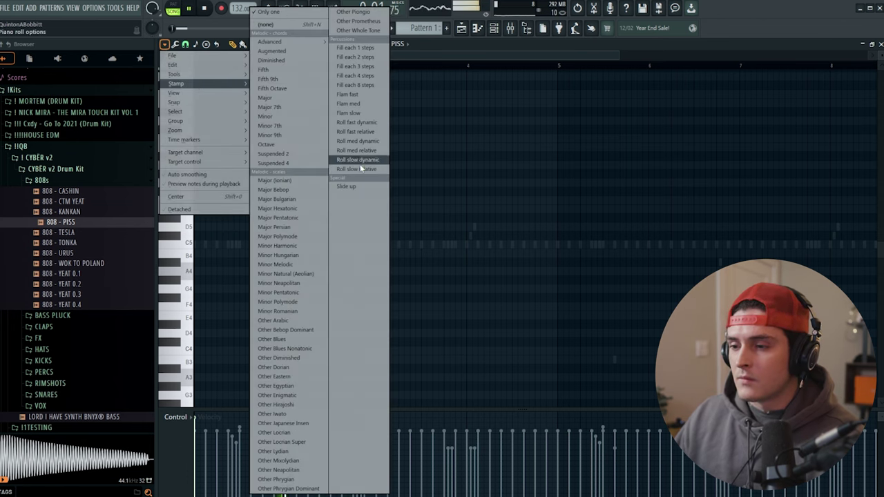
left_click(482, 211)
left_click_drag(284, 218, 308, 219)
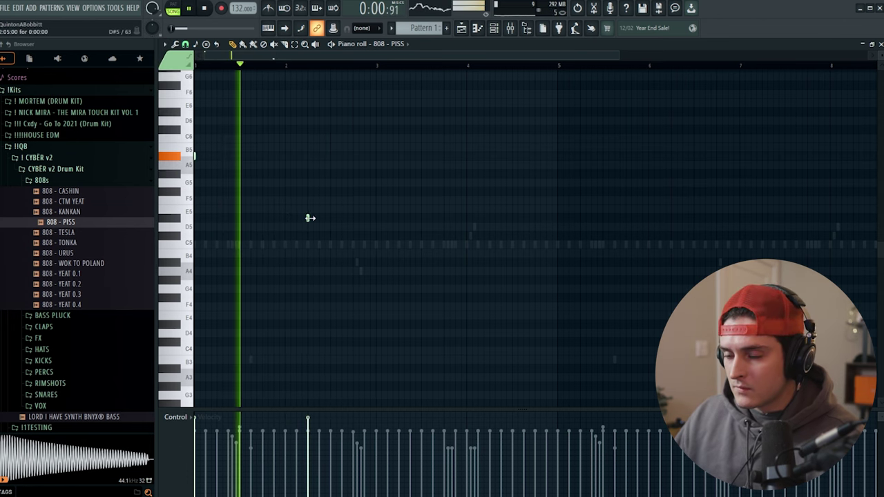
right_click(309, 217)
Step: Add two short 808 notes on C6 in each of bars 2 and 4, plus an F5 note at bar 3
key("space")
left_click(308, 210)
key("space")
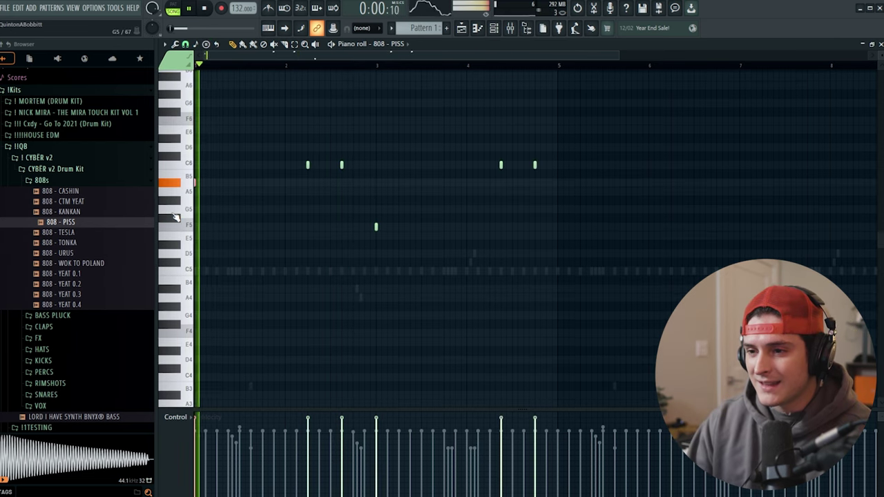
Step: Replay the 808 line from the start and add a short G5 note midway through bar 1
key("space")
key("space")
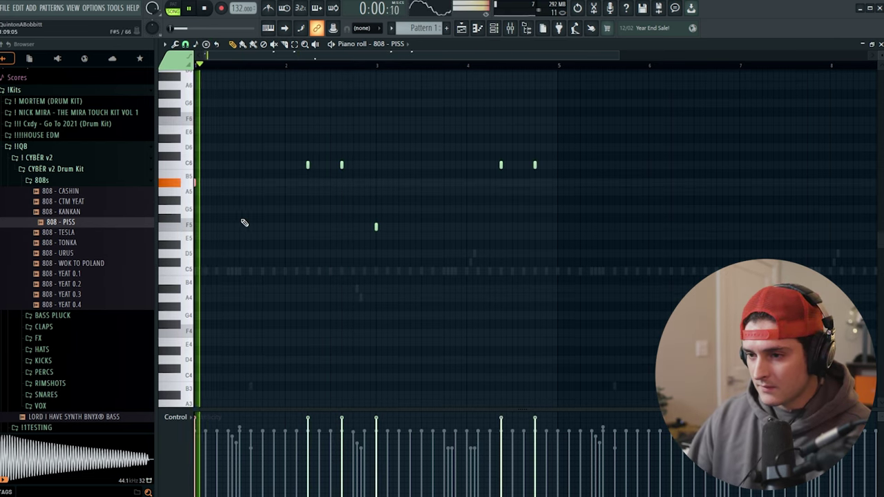
key("space")
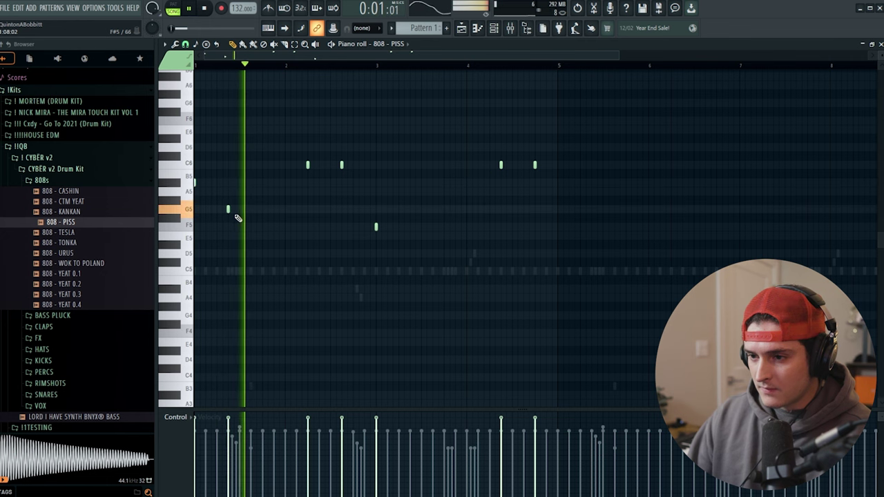
Step: Replace the short G5 note midway through bar 1 with an F5 note and replay the 808 line
key("space")
key("space")
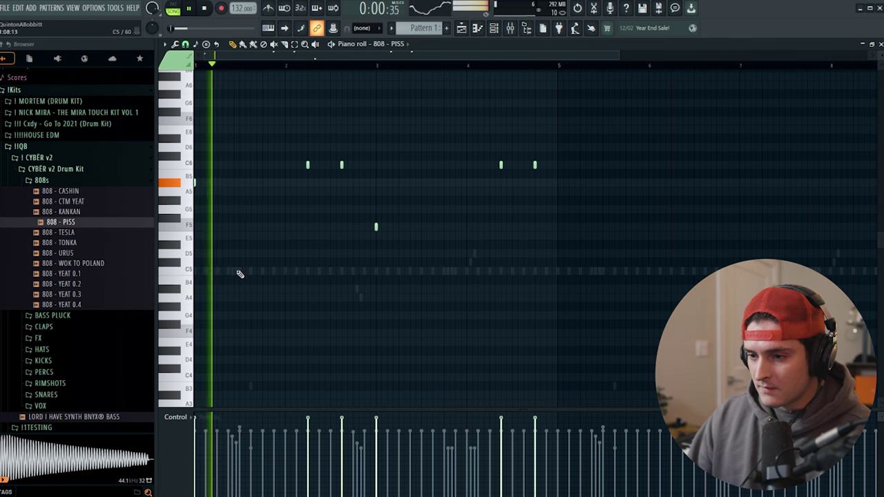
left_click(229, 227)
key("space")
key("space")
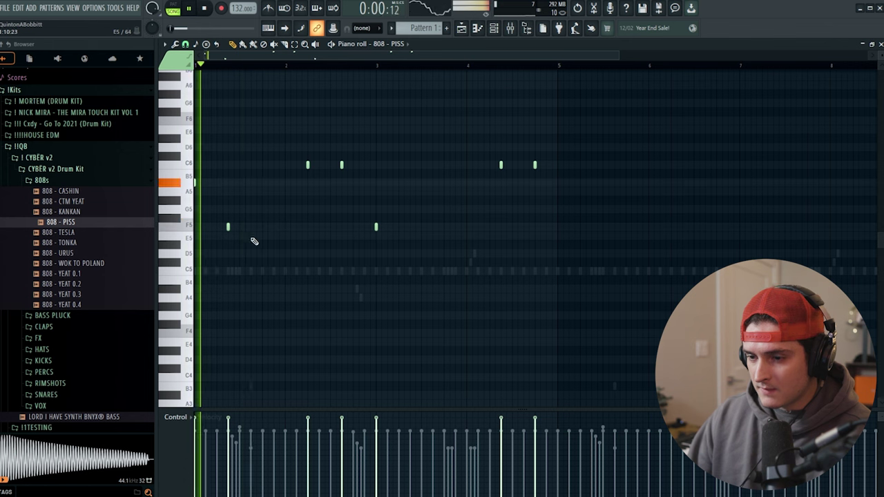
key("space")
key("space")
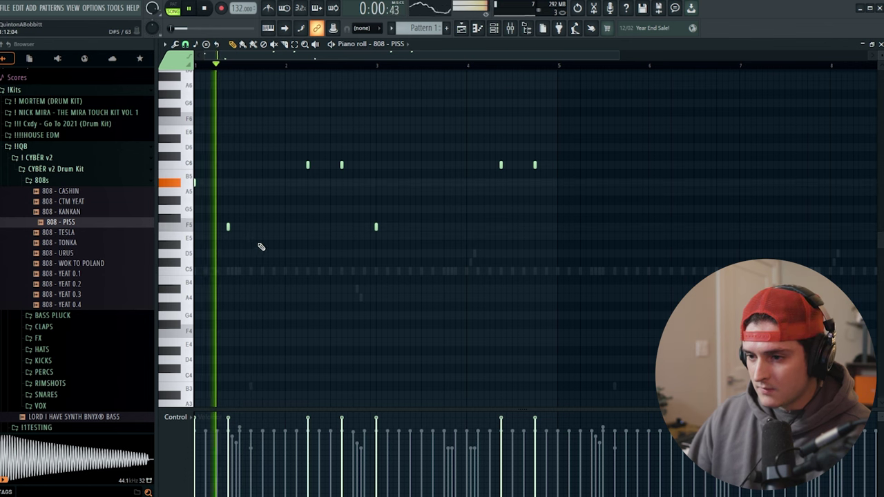
Step: Add a short E5 note on beat 4 of bar 1, transpose the 808 notes up one octave and play them back
left_click(263, 237)
key("space")
key("ctrl+Up")
key("space")
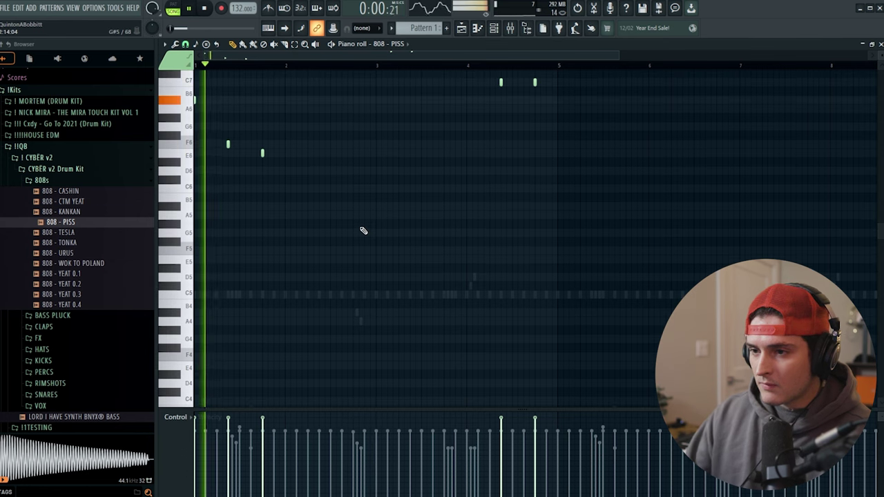
Step: Replace the F6 note in bar 1 with an A6 note and add a short F6 note in bar 2
scroll(380, 242, "up", 2)
key("space")
right_click(228, 196)
key("space")
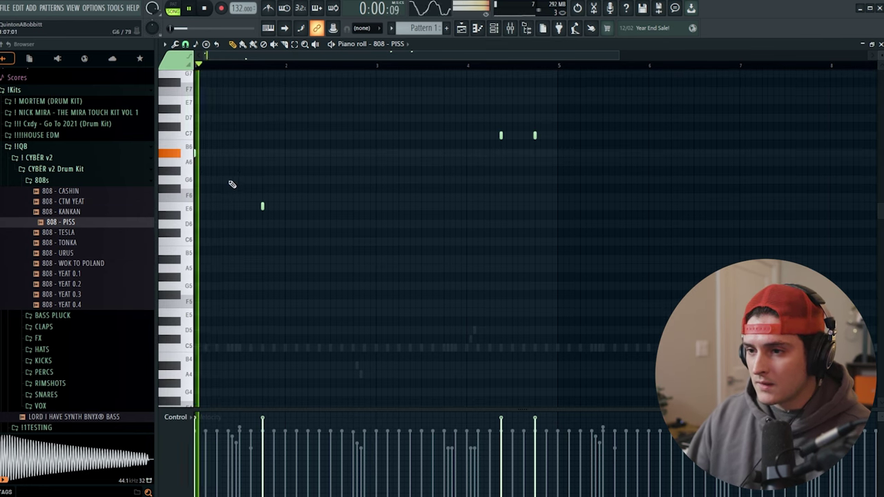
left_click(228, 162)
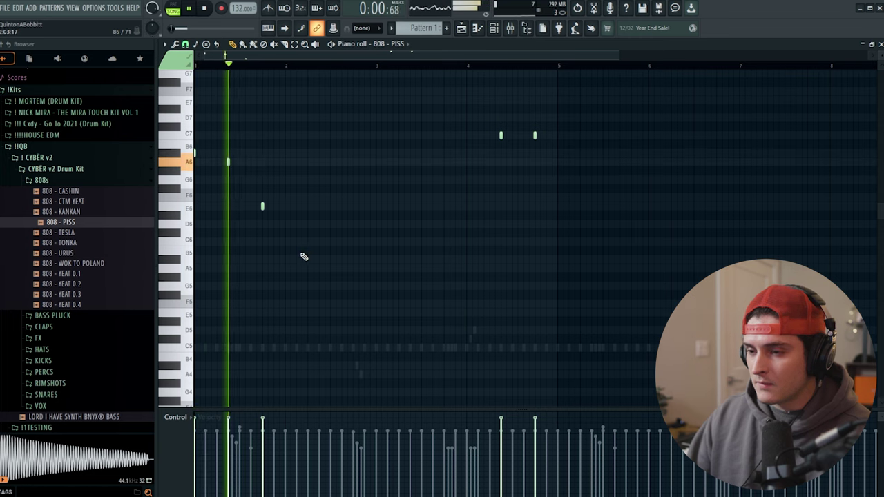
scroll(302, 257, "down", 1)
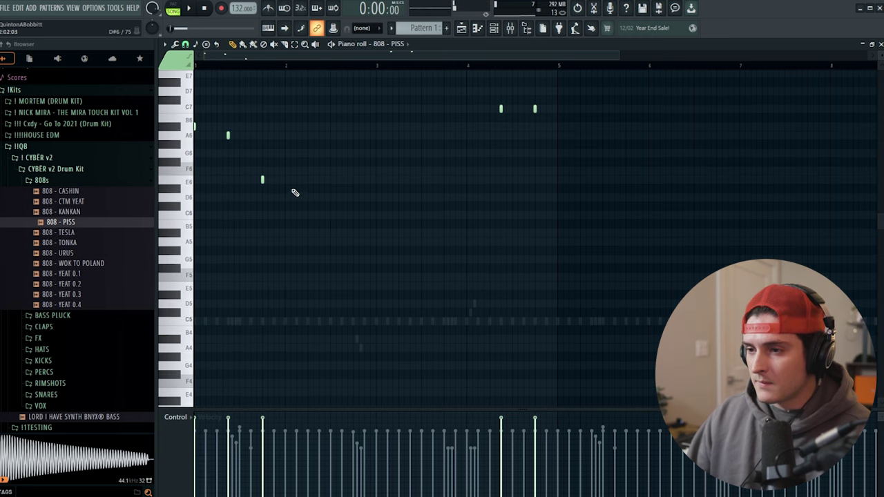
left_click(308, 172)
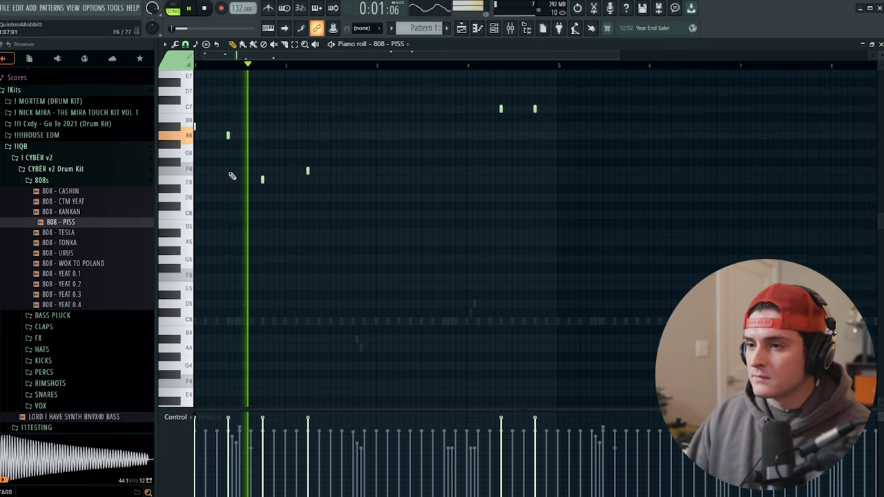
scroll(339, 287, "up", 1)
key("space")
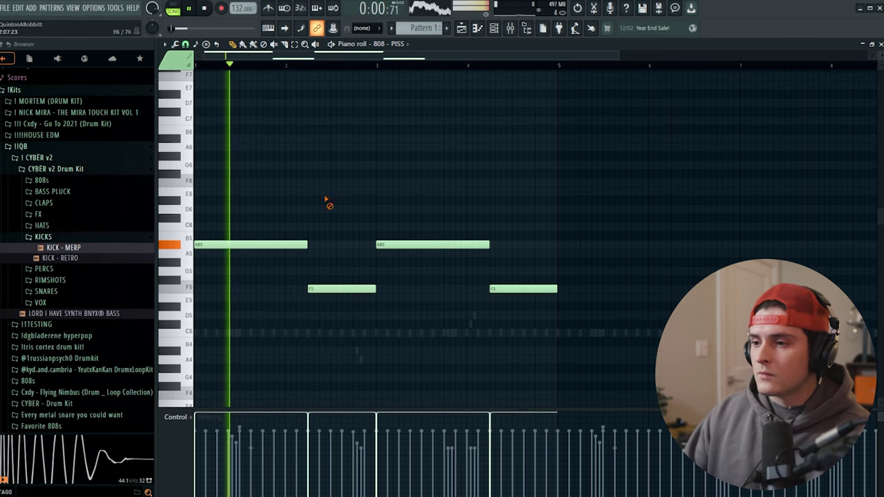
Step: Lower the long A#5 note at bar 3 of the 808 line by one octave to A#4
left_click(412, 244, "ctrl")
key("ctrl+Down")
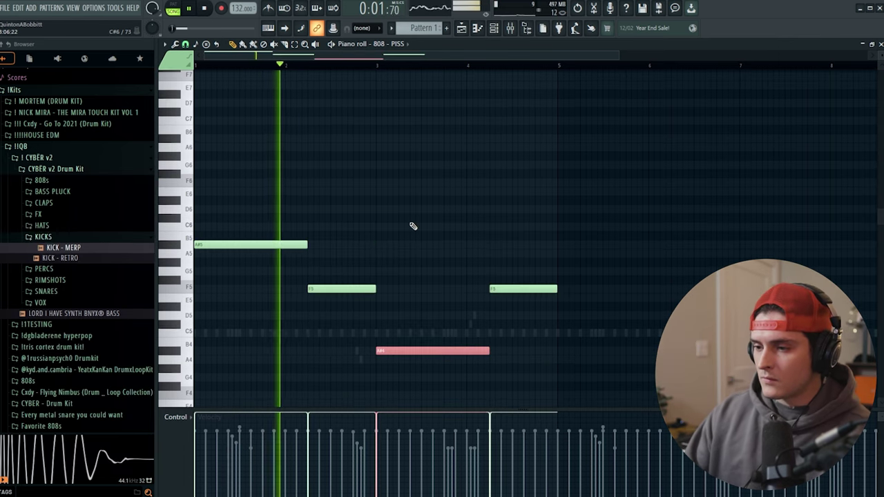
left_click(424, 186, "ctrl")
scroll(419, 183, "down", 1)
scroll(414, 180, "down", 2)
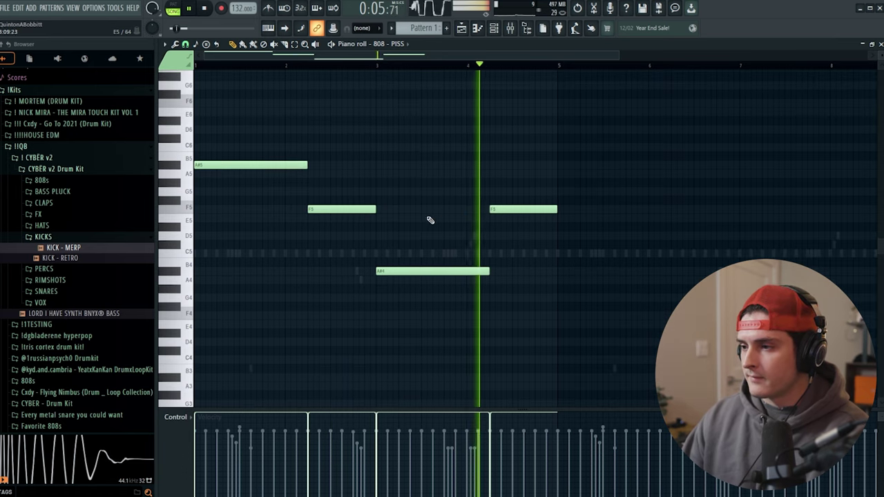
Step: Duplicate the four-bar 808 line into bars 5 to 8 and play it from the start
key("ctrl+b")
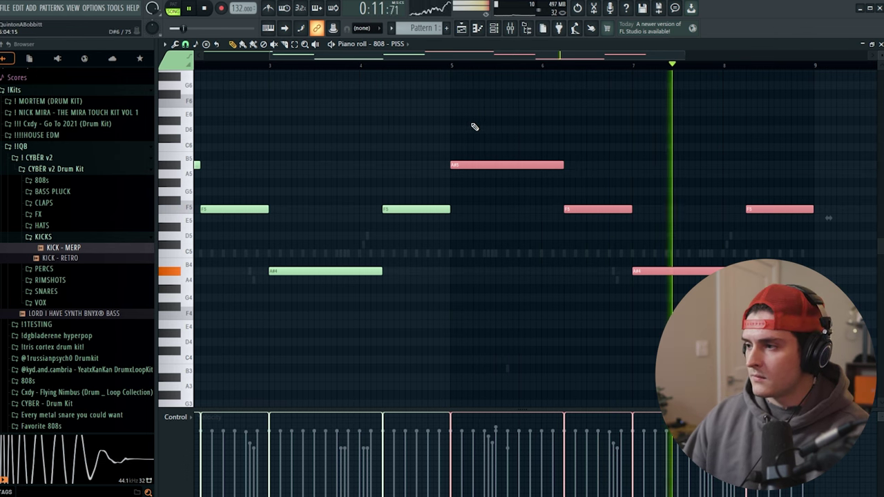
key("ctrl+d")
scroll(305, 162, "up", 3)
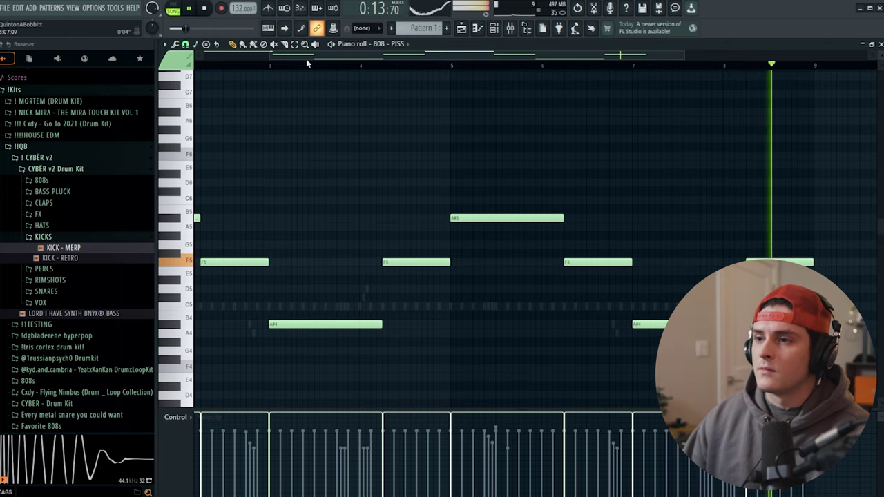
left_click_drag(306, 59, 114, 61)
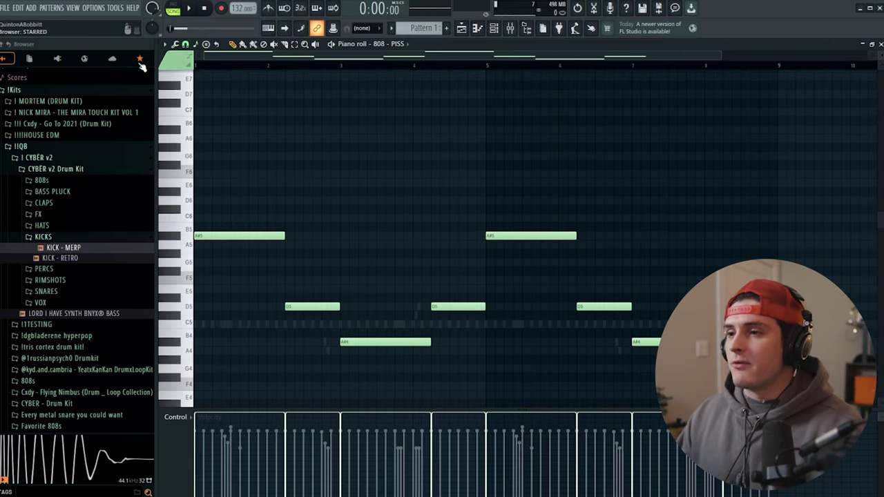
key("space")
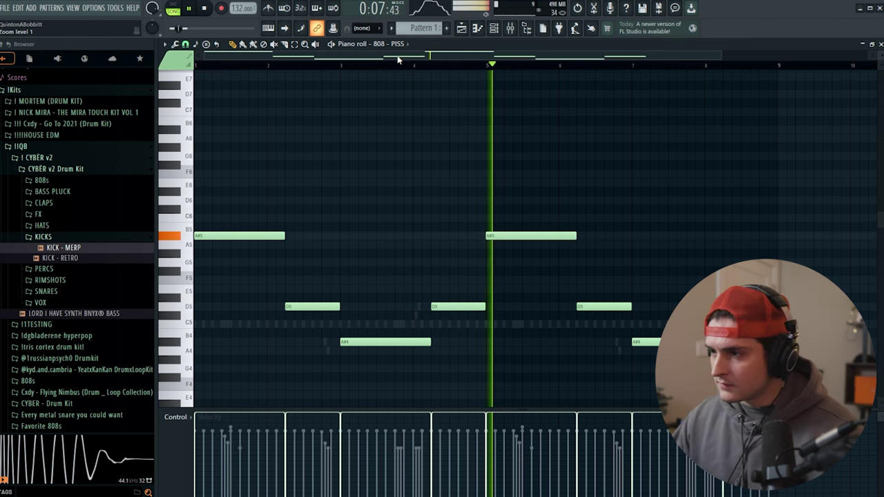
Step: Move the two VOX channels up above the snare in the channel rack and open the mixer
left_click(495, 29)
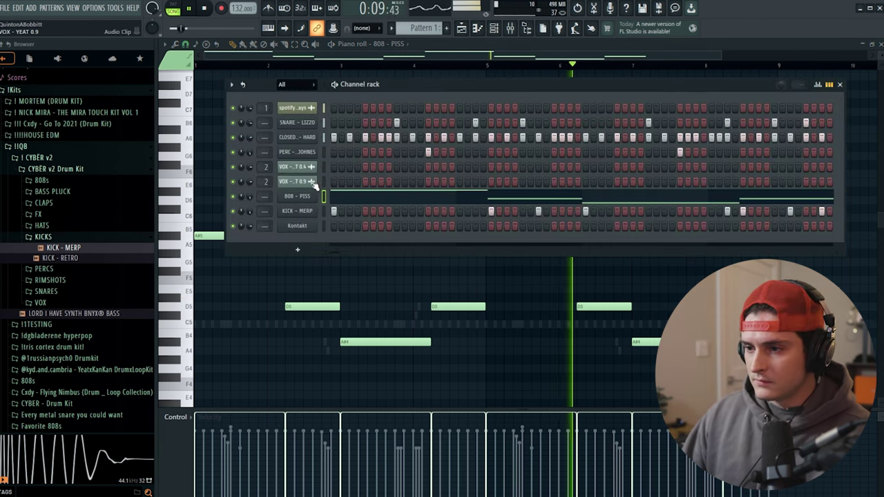
key("alt+Up")
key("alt+Up")
key("alt+Up")
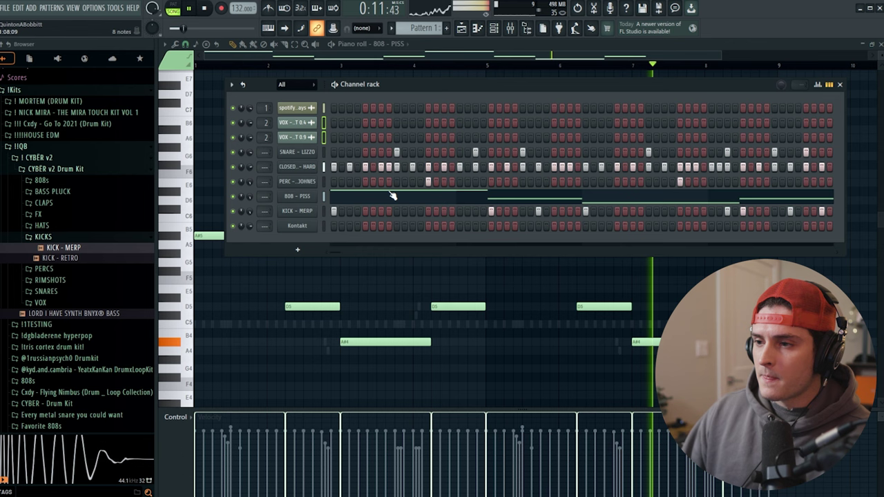
left_click(512, 29)
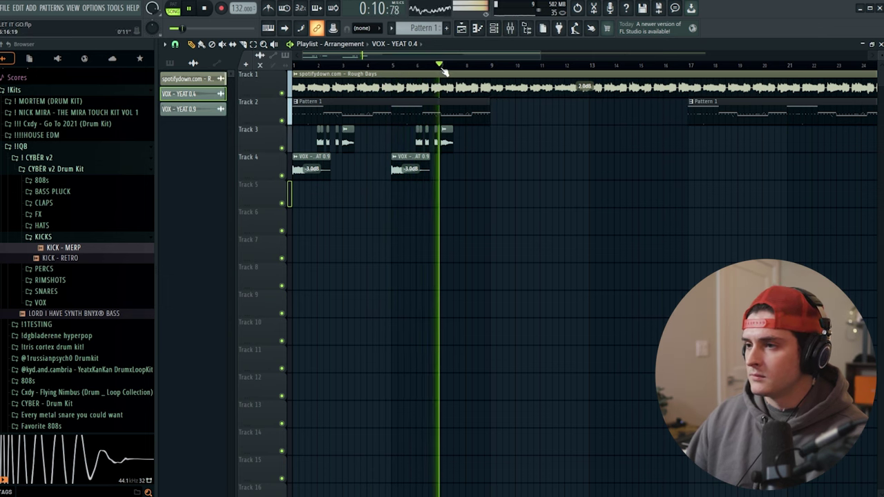
Step: Copy the vox clips on Tracks 3 and 4 to bar 17 and set the playlist snap to Bar
scroll(442, 67, "down", 2)
left_click_drag(432, 201, 287, 129)
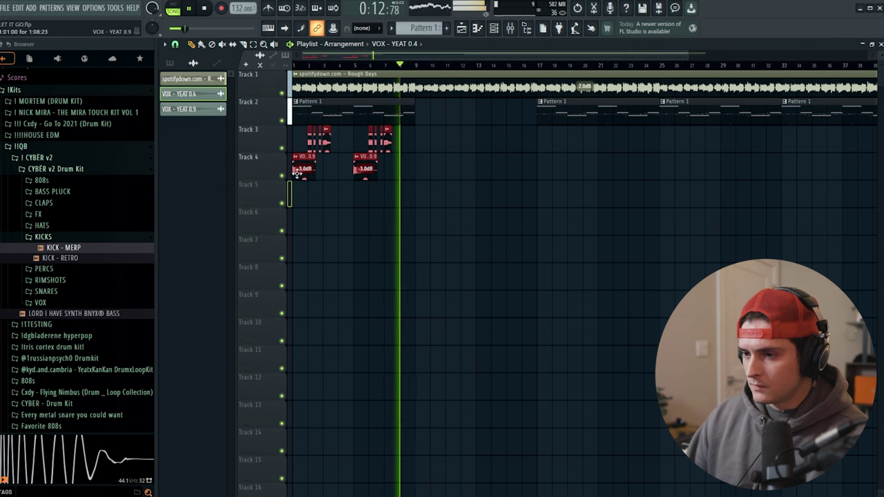
left_click_drag(298, 173, 544, 158)
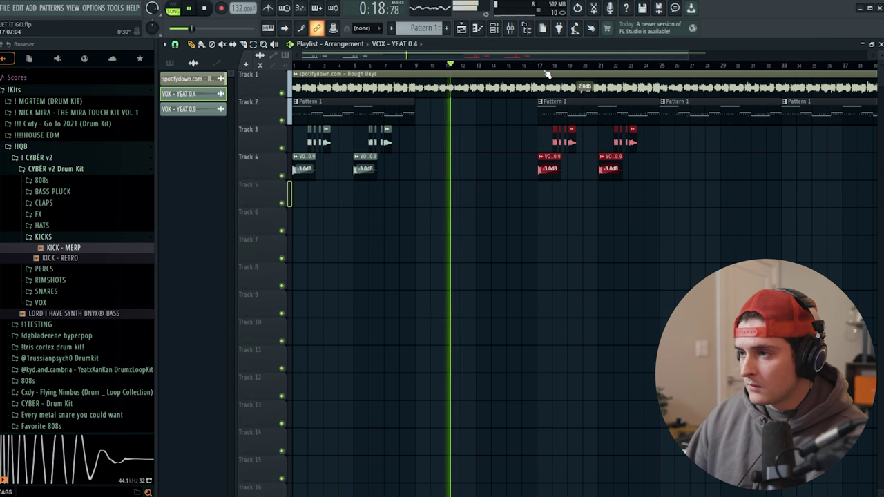
scroll(545, 71, "up", 3)
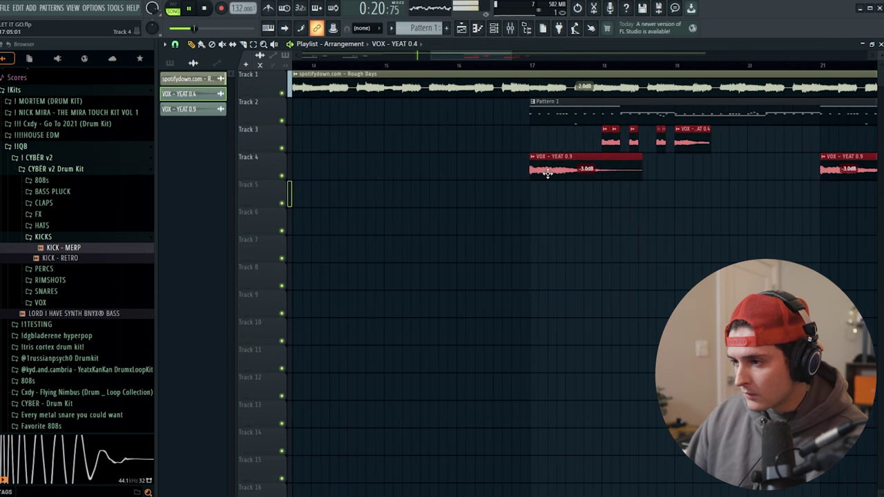
scroll(477, 70, "down", 3)
left_click(175, 44)
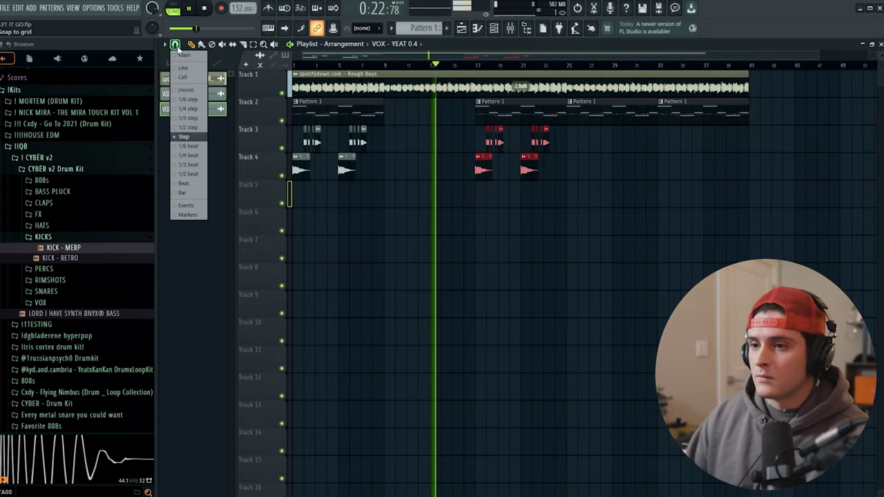
left_click(191, 194)
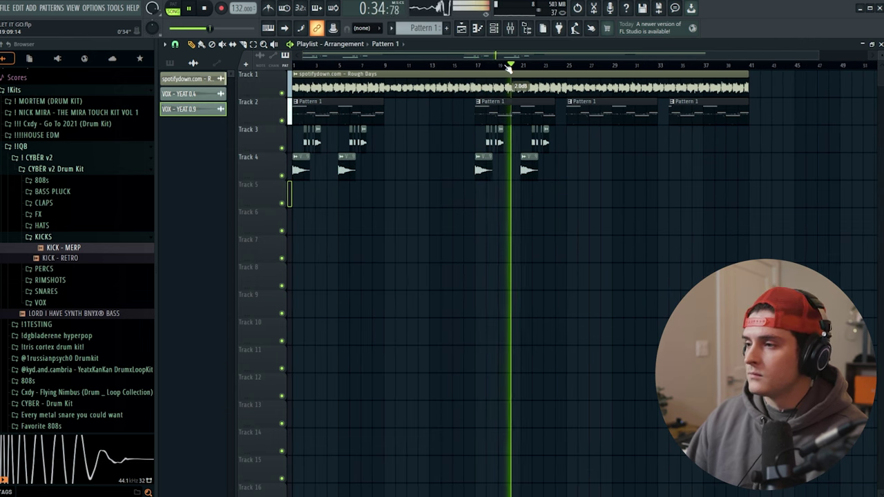
Step: Duplicate the Rough Days sample clip so a copy starts at bar 41, and stop playback
scroll(508, 67, "down", 1)
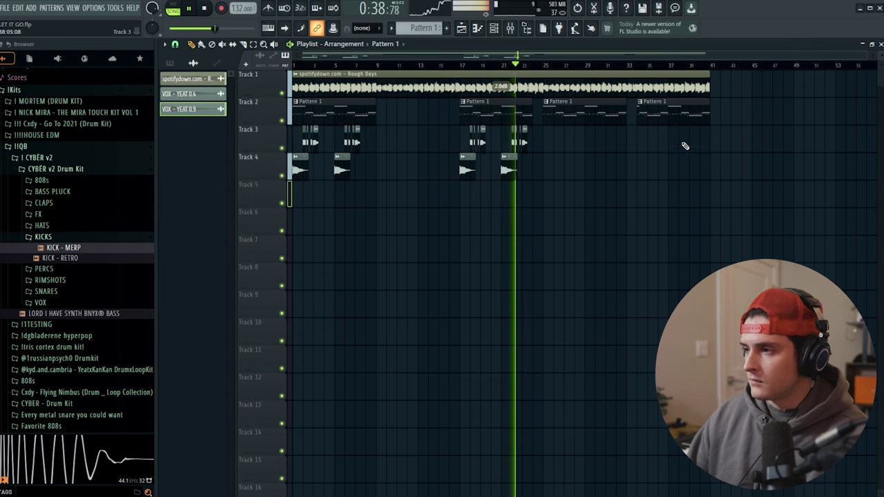
left_click_drag(726, 91, 697, 85)
key("ctrl+b")
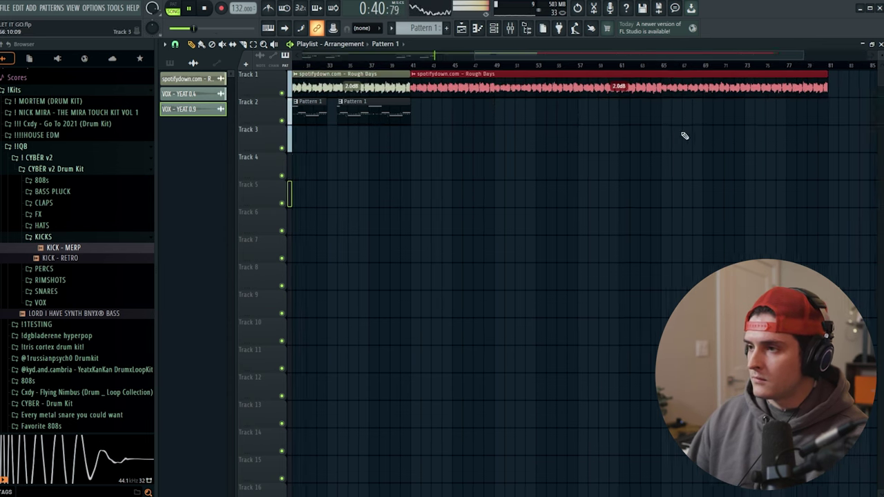
scroll(385, 72, "down", 3)
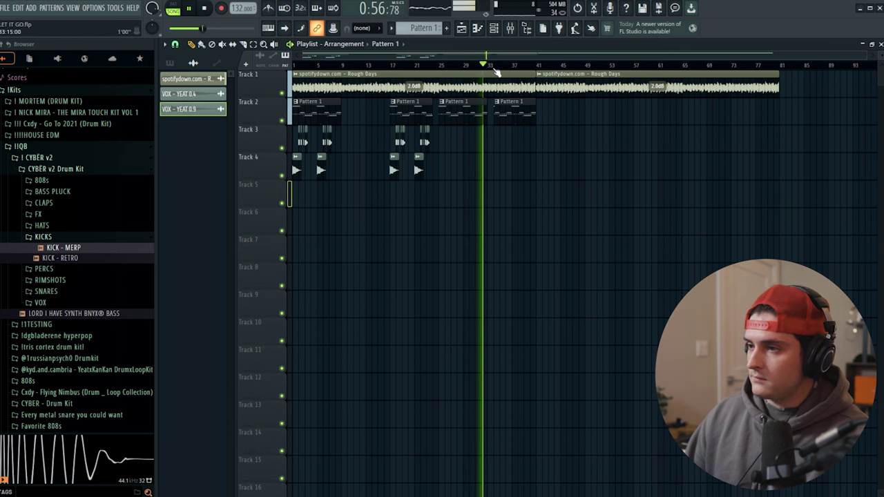
key("space")
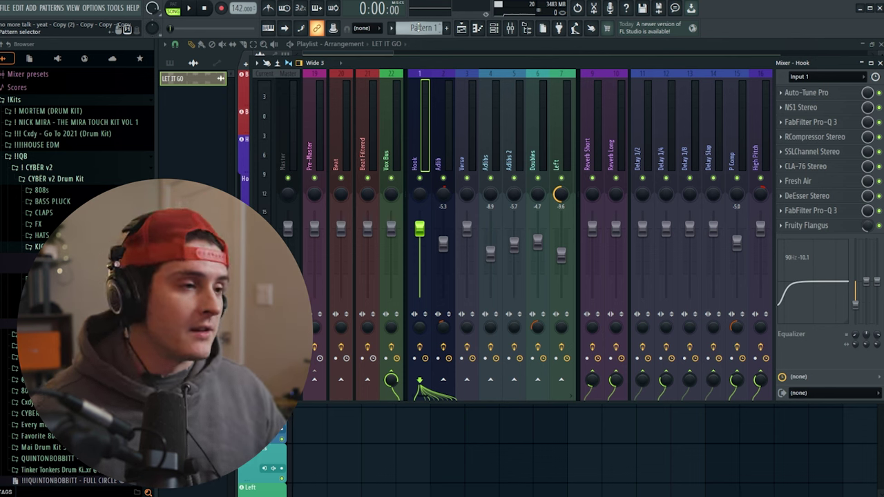
Step: Record the hook vocal takes over the LET IT GO beat from bar 9 to about bar 25
key("F9")
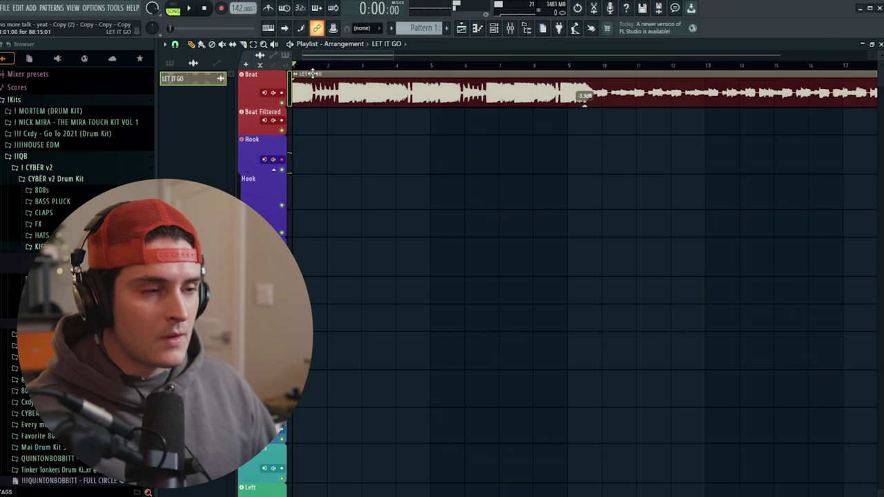
scroll(324, 74, "up", 2)
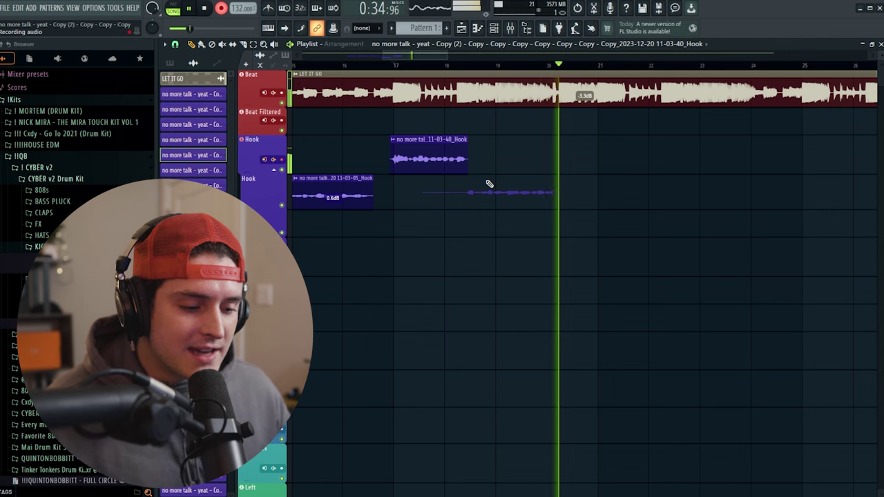
scroll(511, 169, "down", 2, "ctrl")
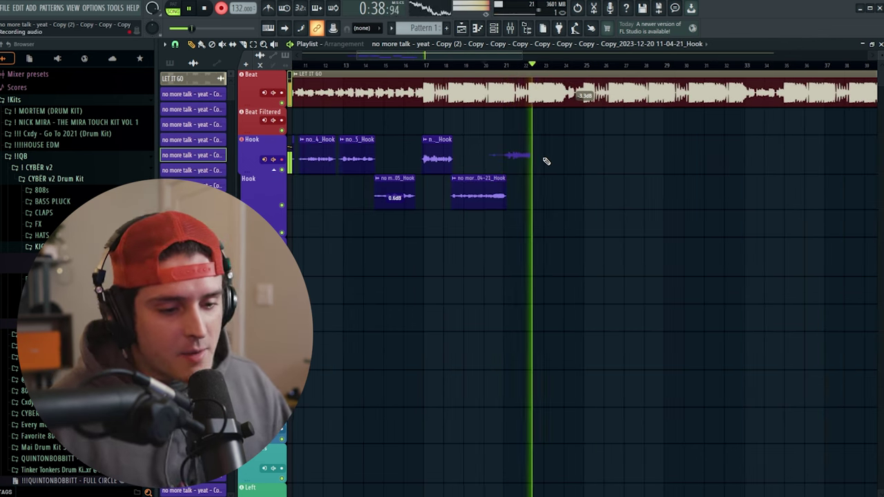
scroll(545, 162, "up", 2)
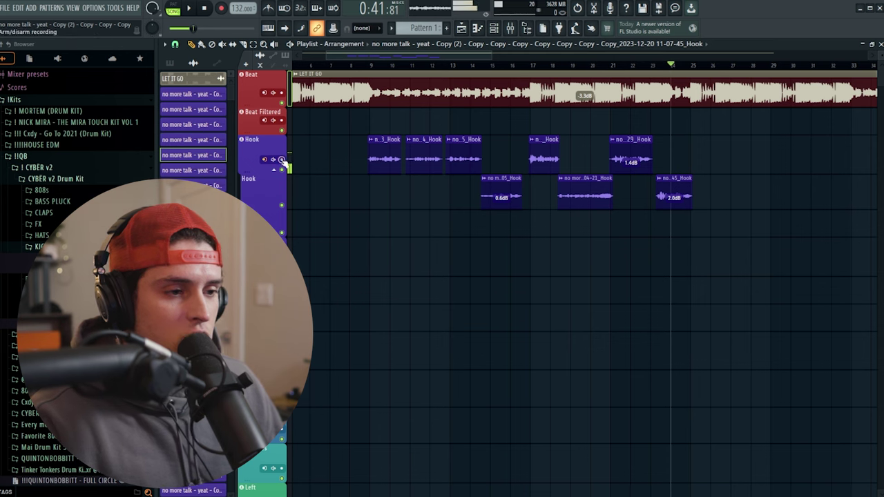
Step: Change the key and scale in Auto-Tune Pro on the Adlib mixer track, then close the plugin
left_click(510, 28)
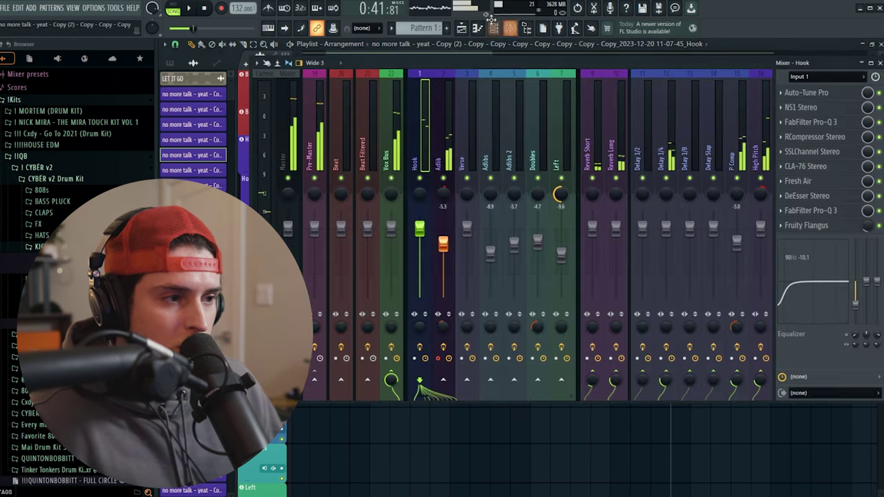
left_click(805, 95)
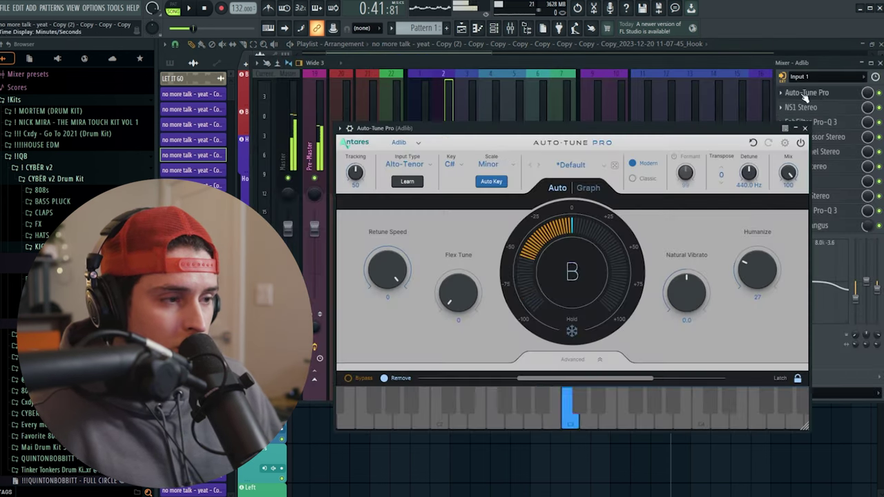
left_click(452, 164)
left_click(456, 256)
left_click(489, 165)
left_click(494, 150)
left_click(805, 129)
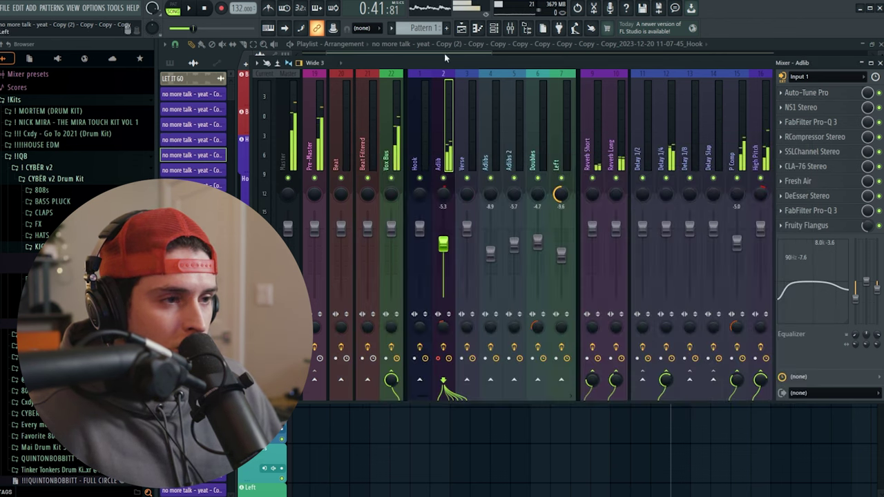
Step: Record an adlib take below the hook from about bar 17 to bar 25 and play the song from the start
left_click(363, 55)
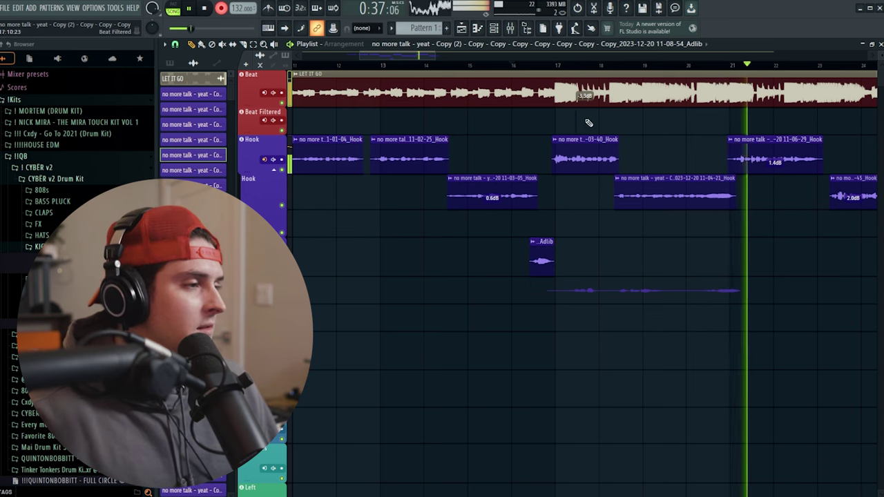
scroll(655, 71, "down", 2)
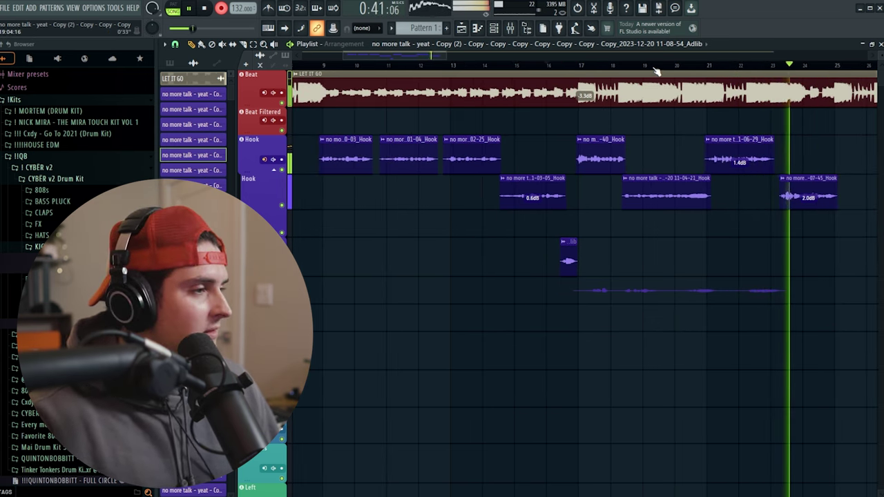
scroll(657, 71, "down", 1)
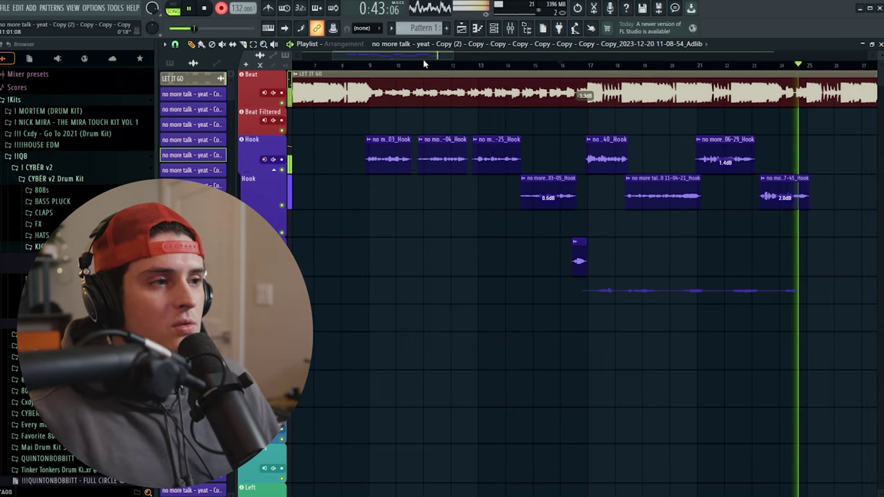
key("space")
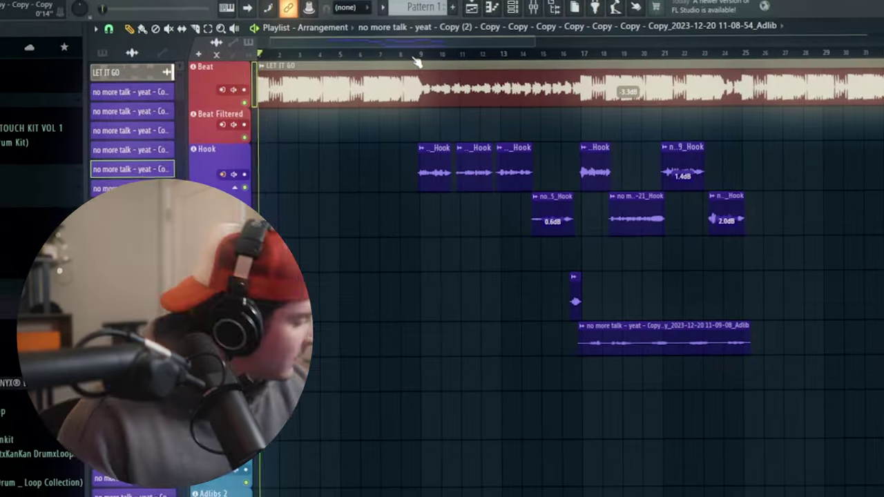
key("space")
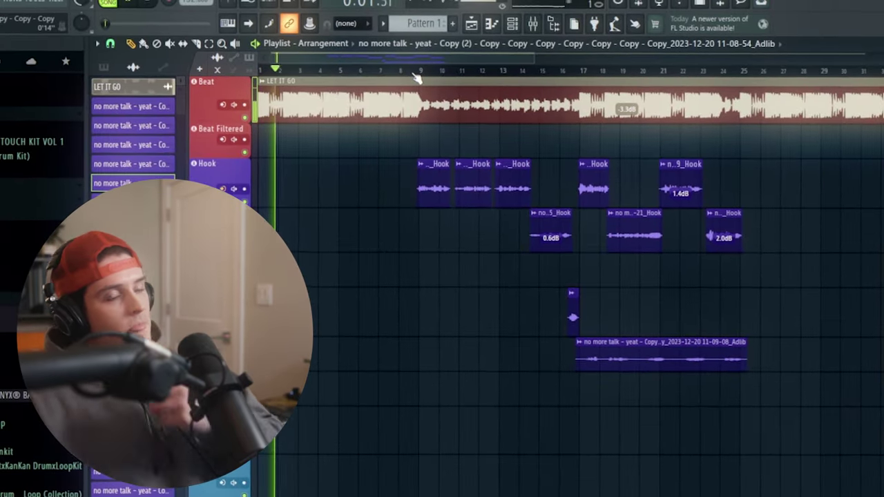